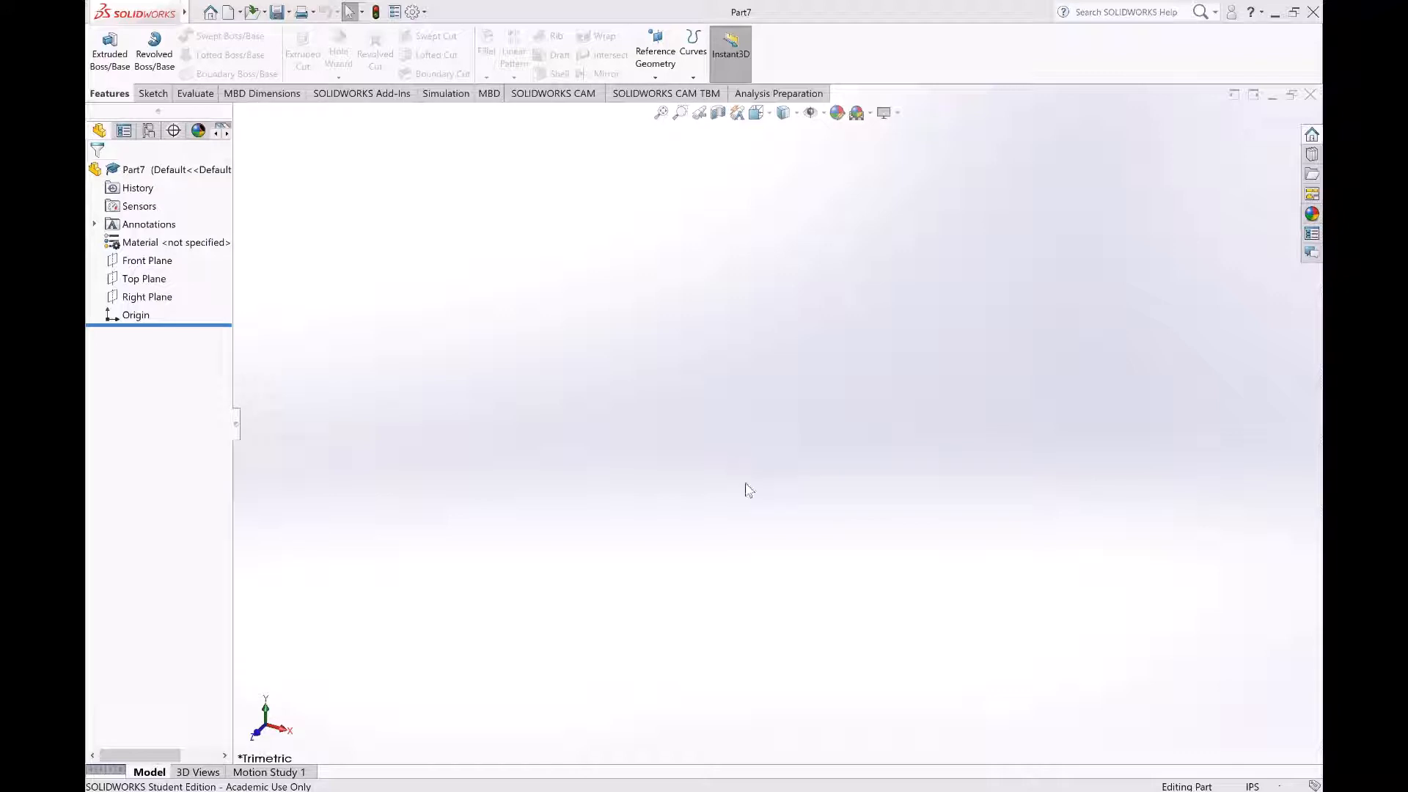
Step: Sketch an S-shaped, four-point spline about 8 in long on the Top Plane, running horizontally just above the origin
{"action": "left_click", "coordinate": [149, 278]}
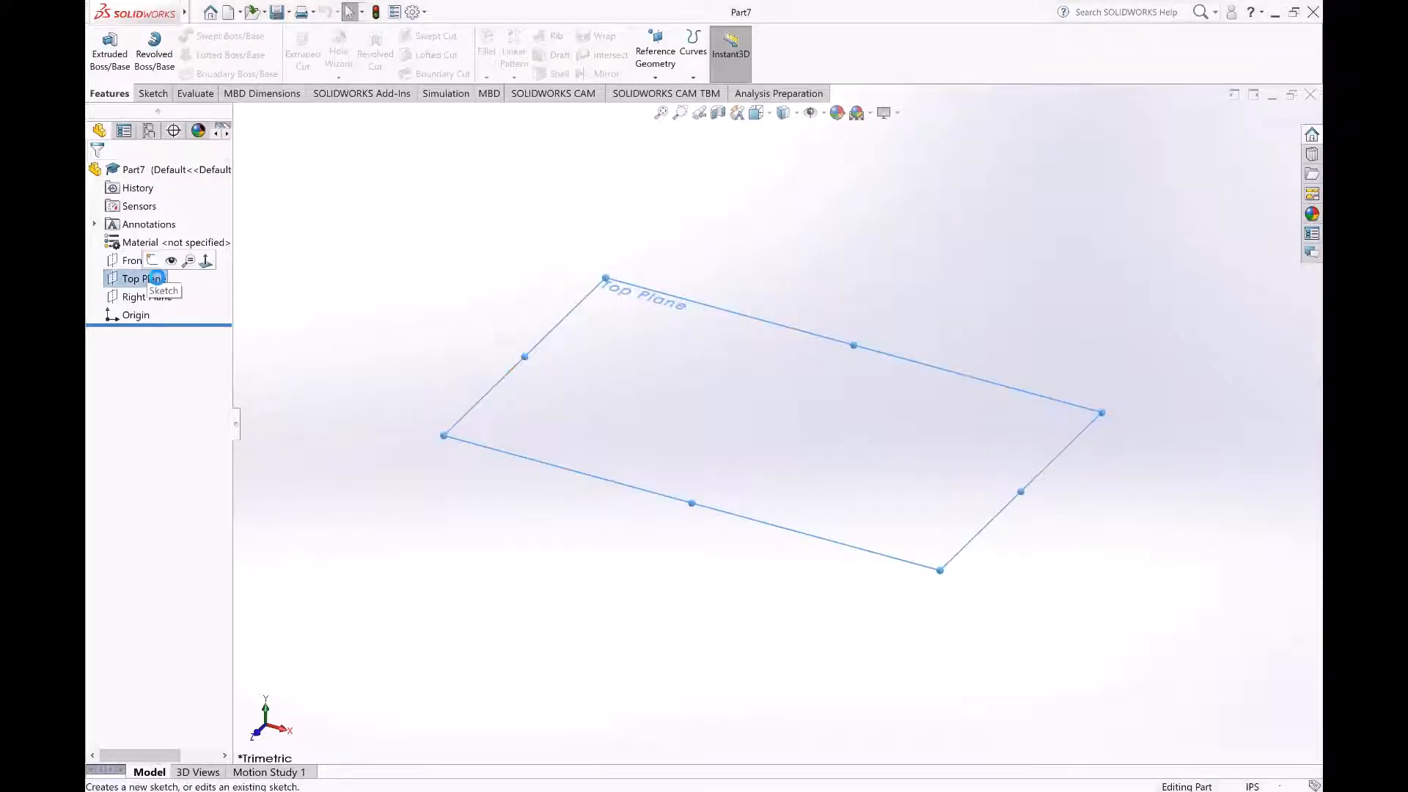
{"action": "left_click", "coordinate": [149, 264]}
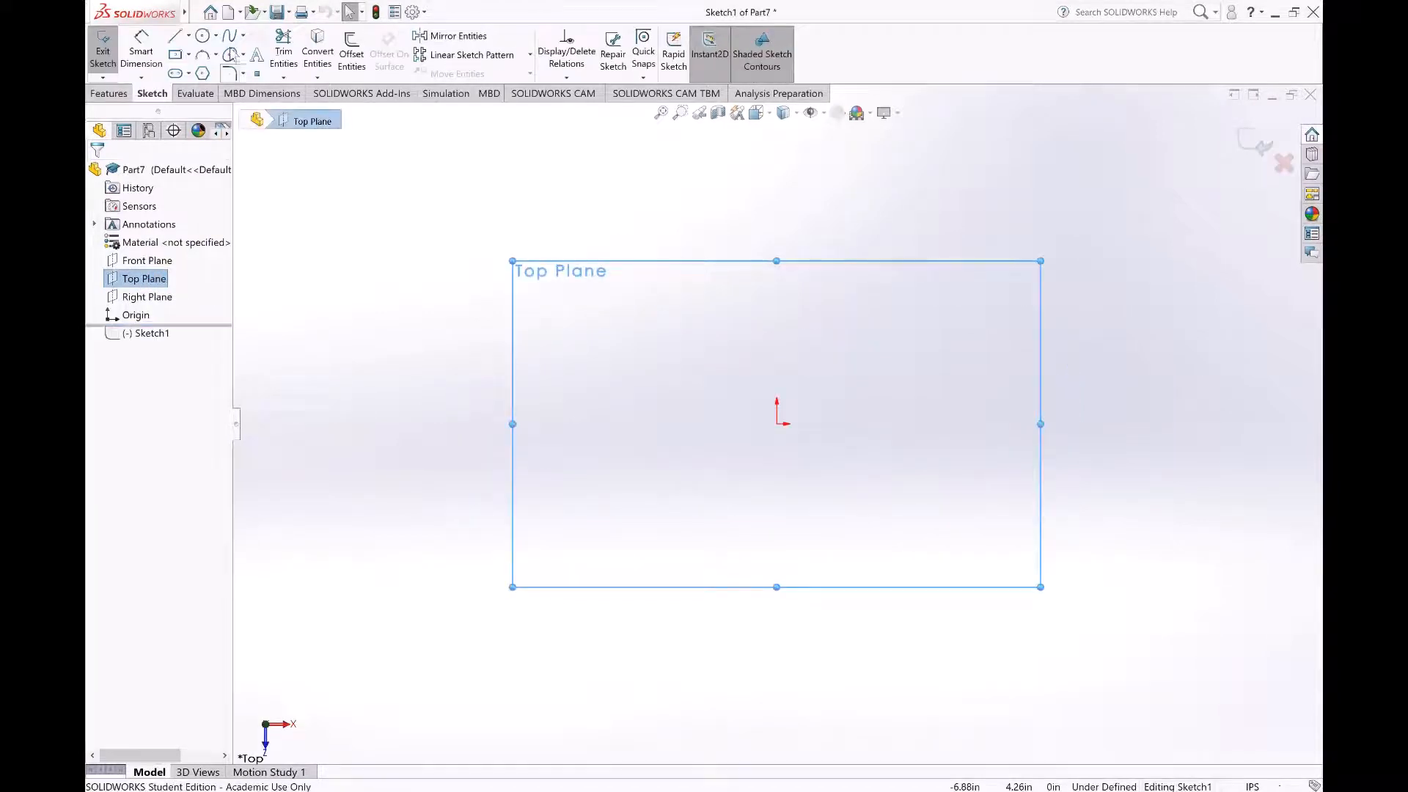
{"action": "left_click", "coordinate": [229, 36]}
{"action": "left_click", "coordinate": [484, 366]}
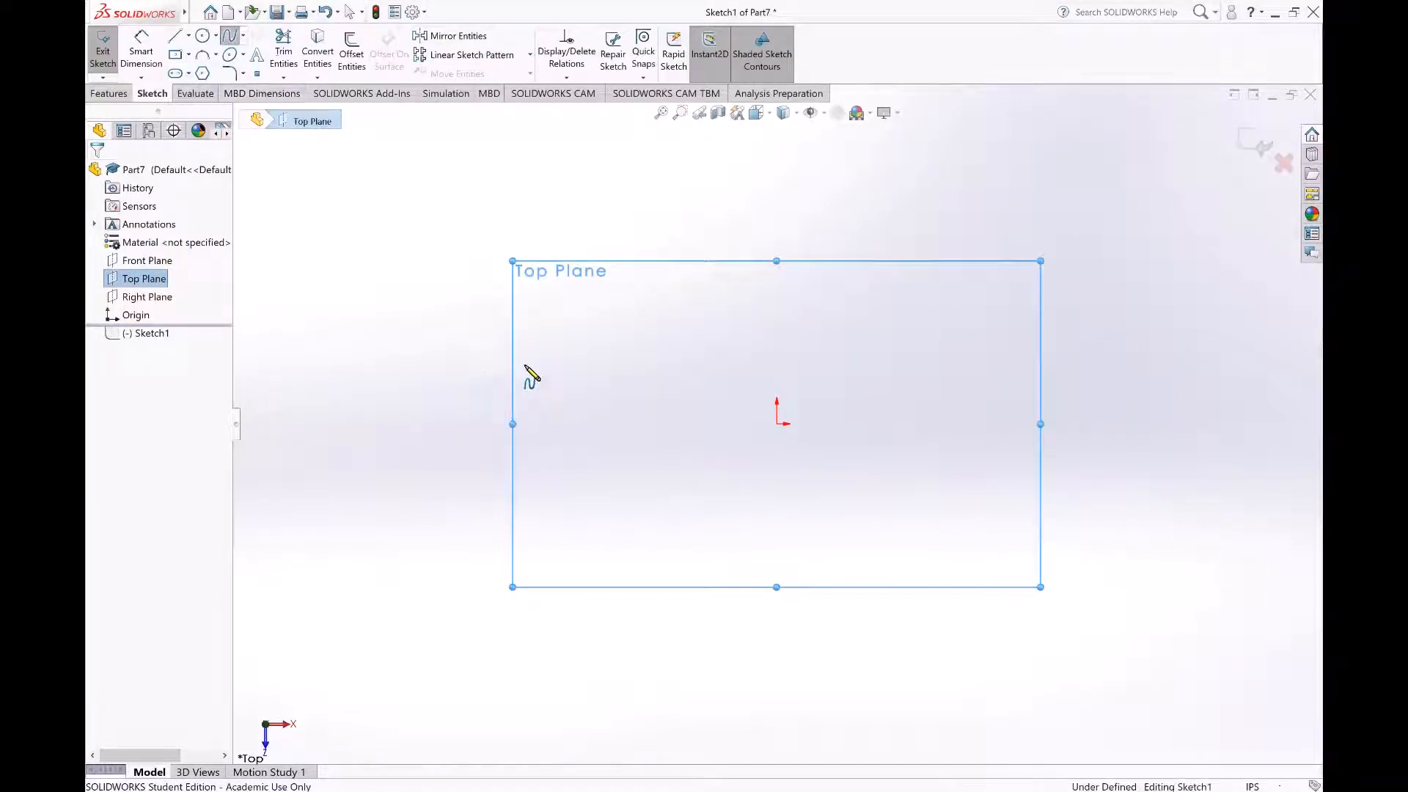
{"action": "left_click", "coordinate": [610, 356]}
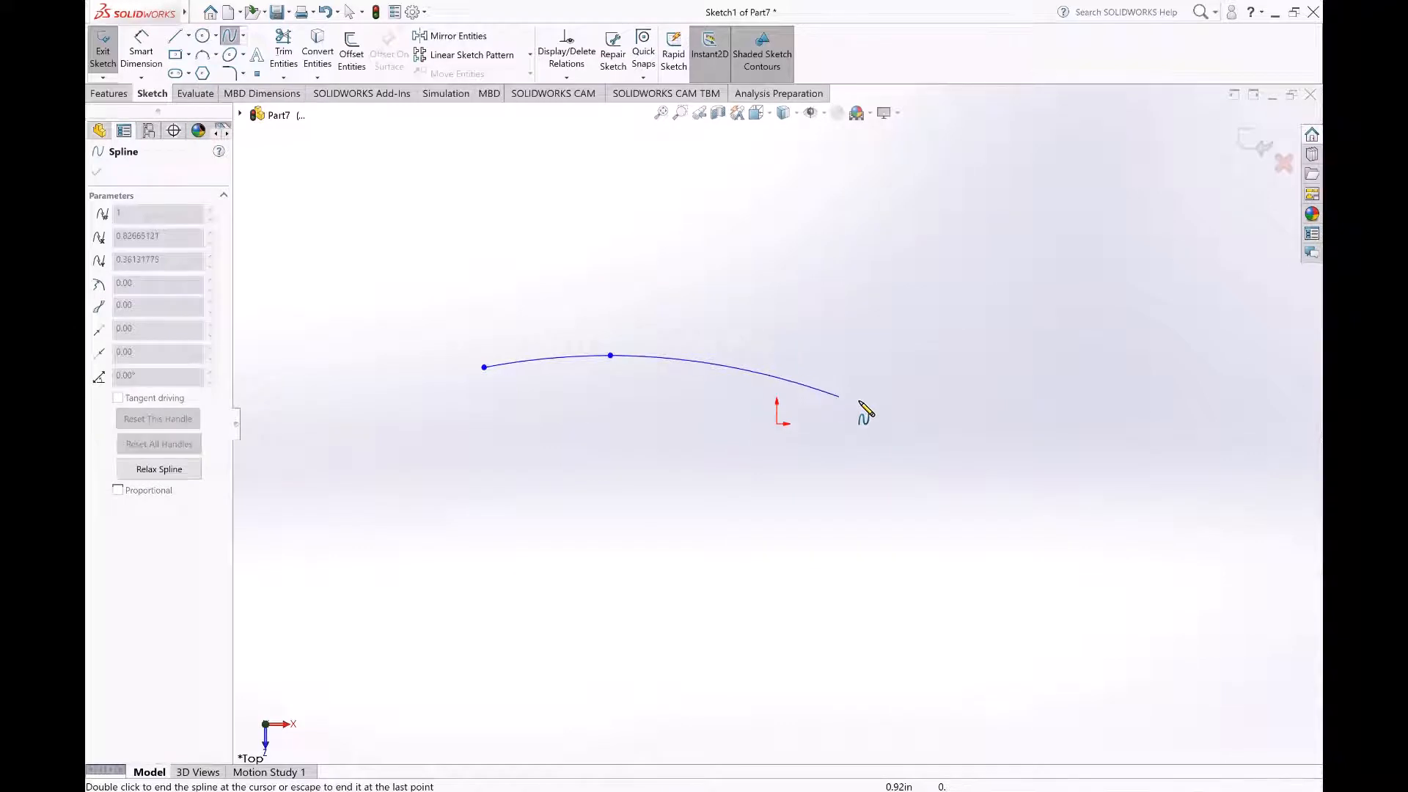
{"action": "left_click", "coordinate": [860, 401]}
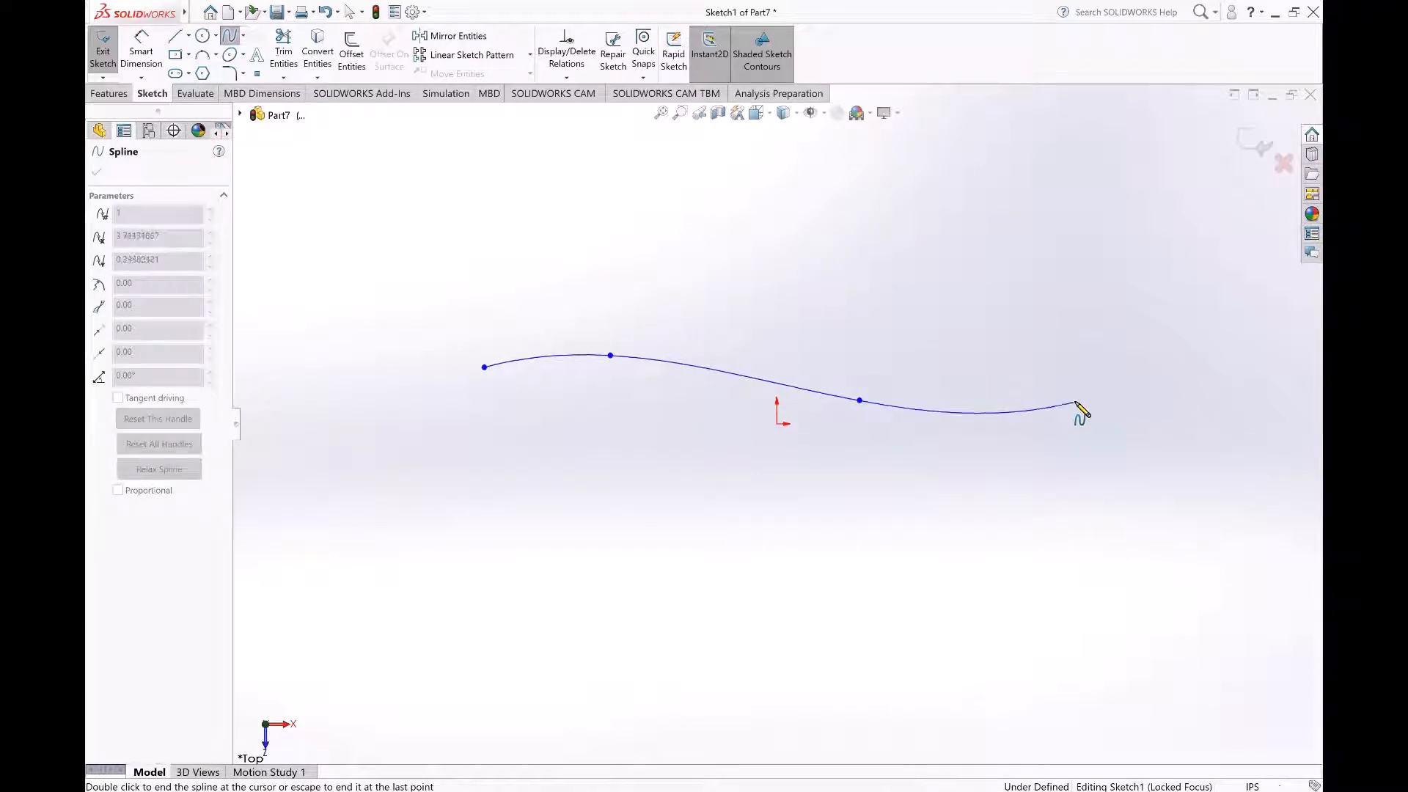
{"action": "double_click", "coordinate": [1076, 402]}
{"action": "key", "text": "Escape"}
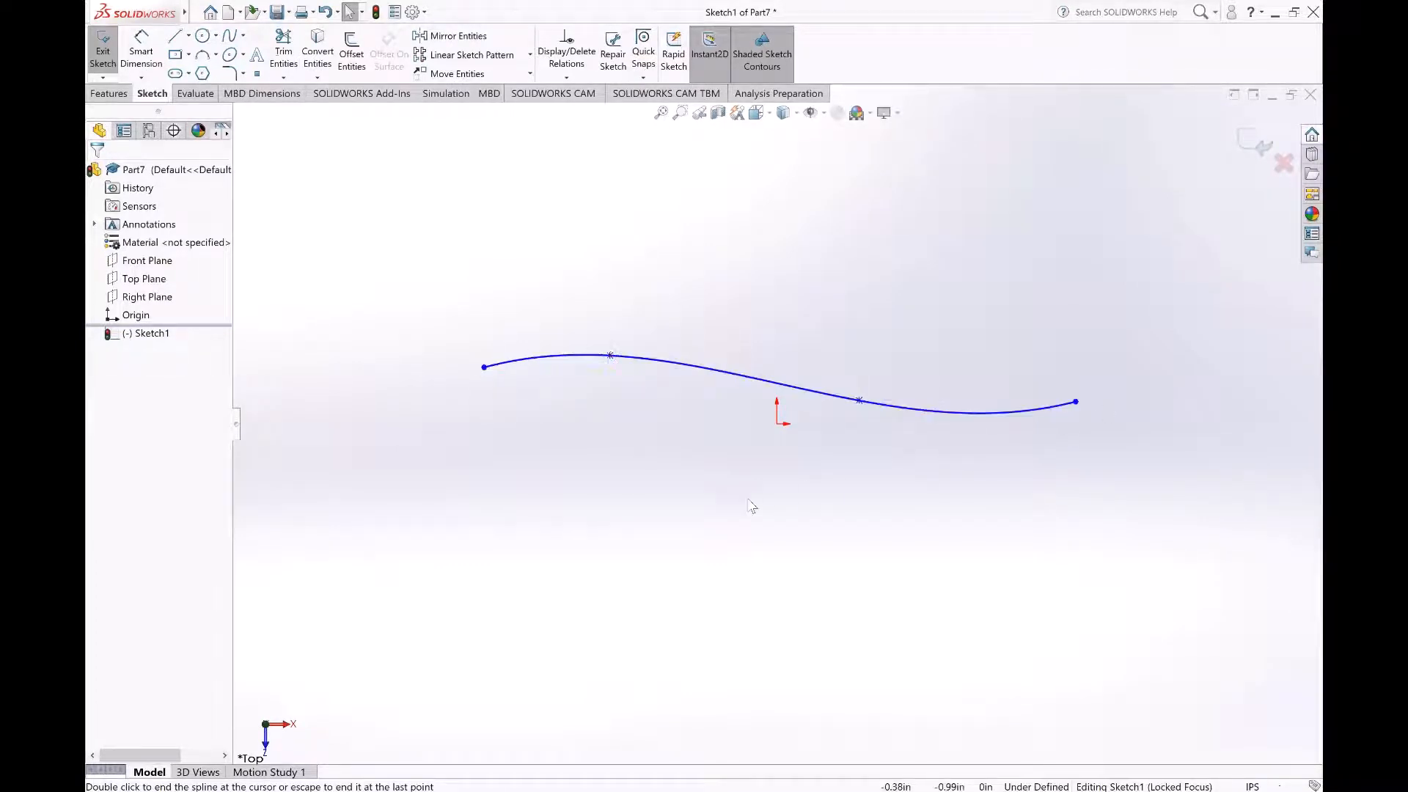
Step: Move the whole spline down in the sketch so its middle runs through the origin
{"action": "left_click", "coordinate": [748, 396]}
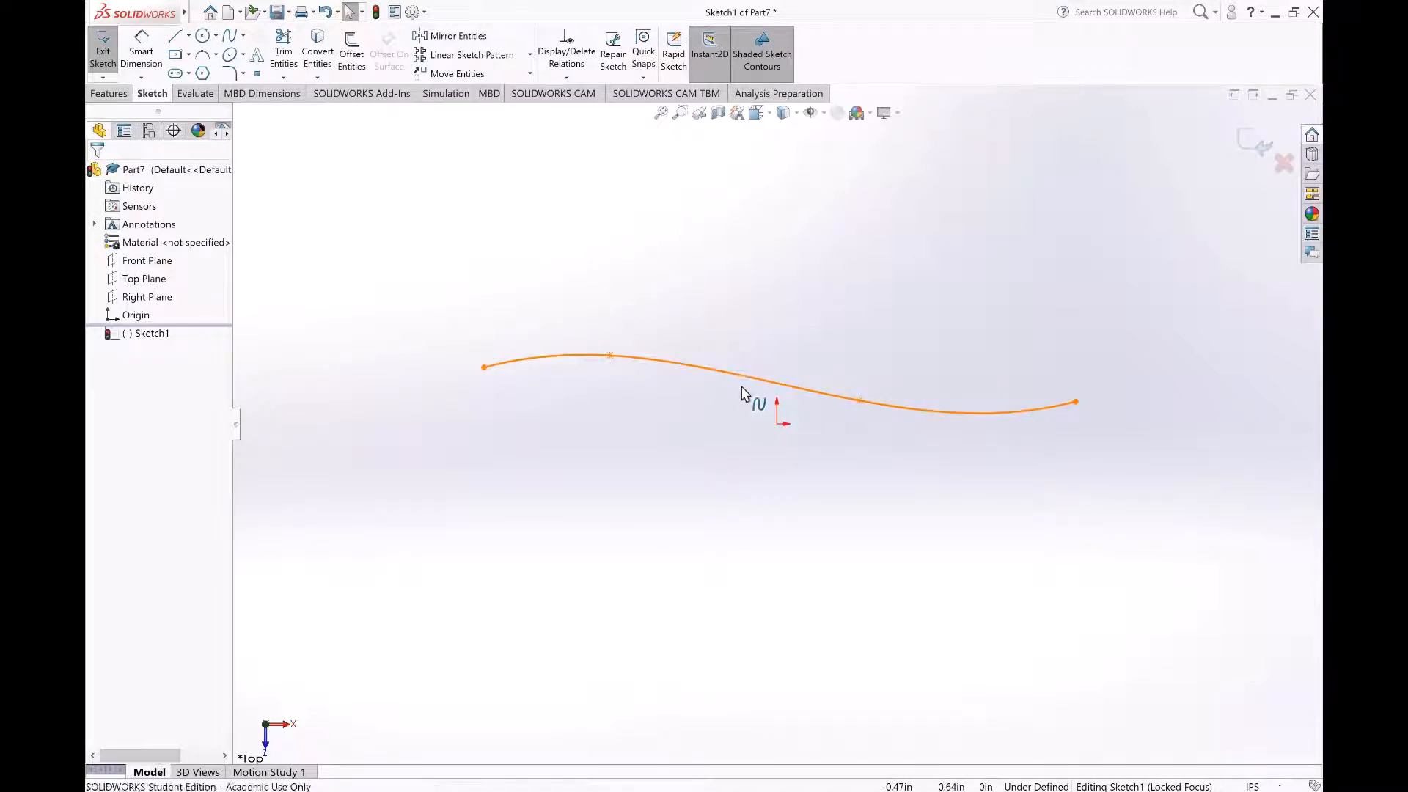
{"action": "left_click_drag", "start_coordinate": [741, 417], "coordinate": [741, 457]}
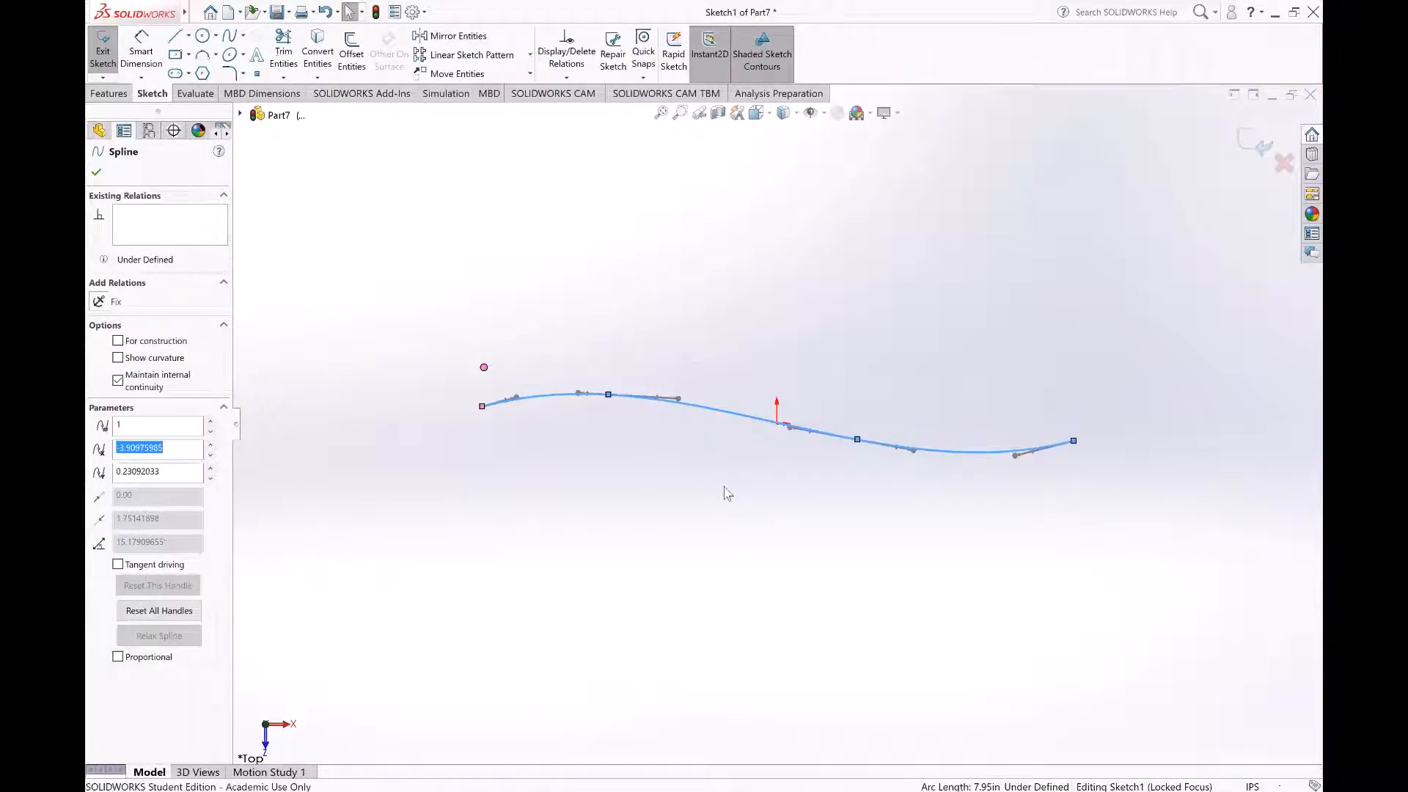
{"action": "left_click", "coordinate": [697, 484]}
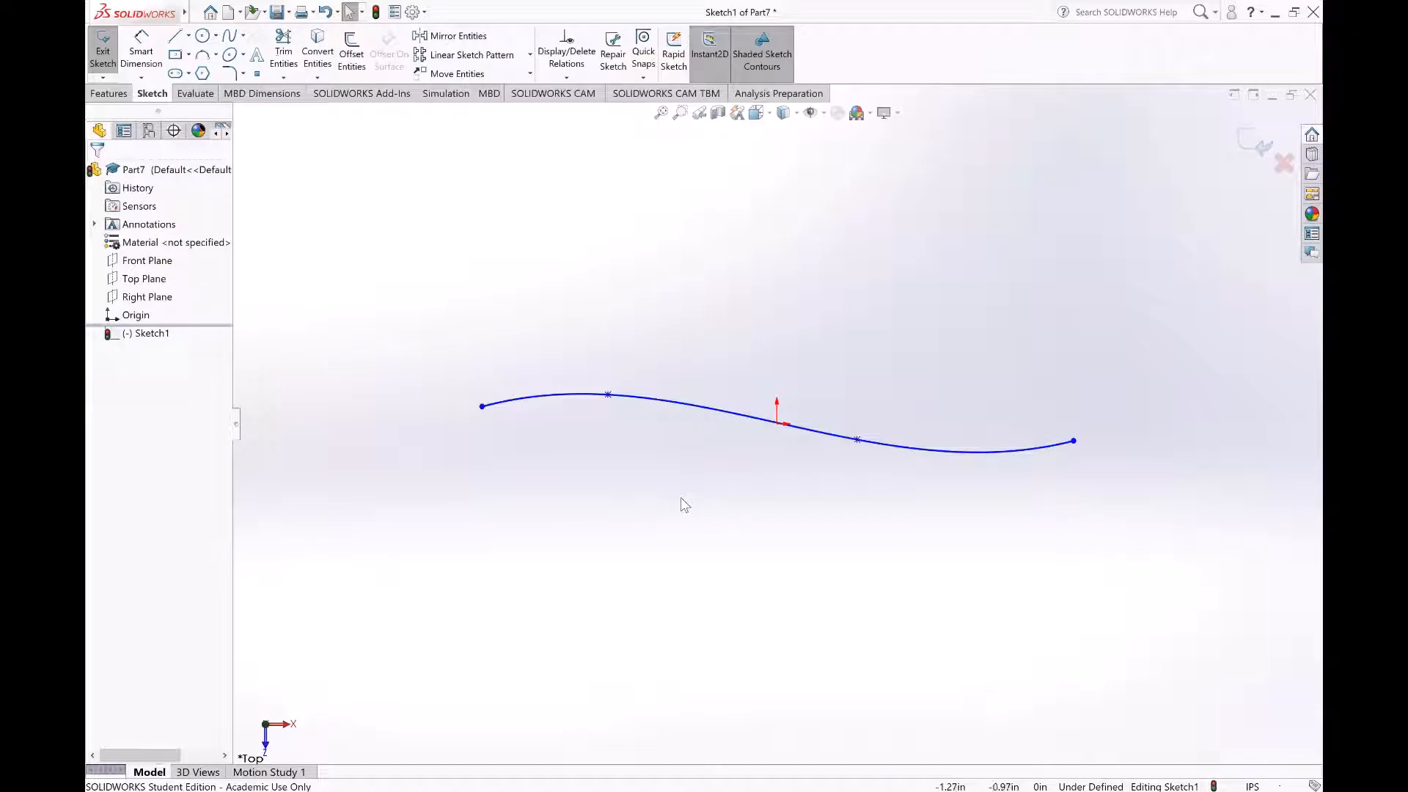
Step: Display the spline's control polygon, reshape the curve by moving its two inner control points, and exit the sketch
{"action": "left_click", "coordinate": [681, 407]}
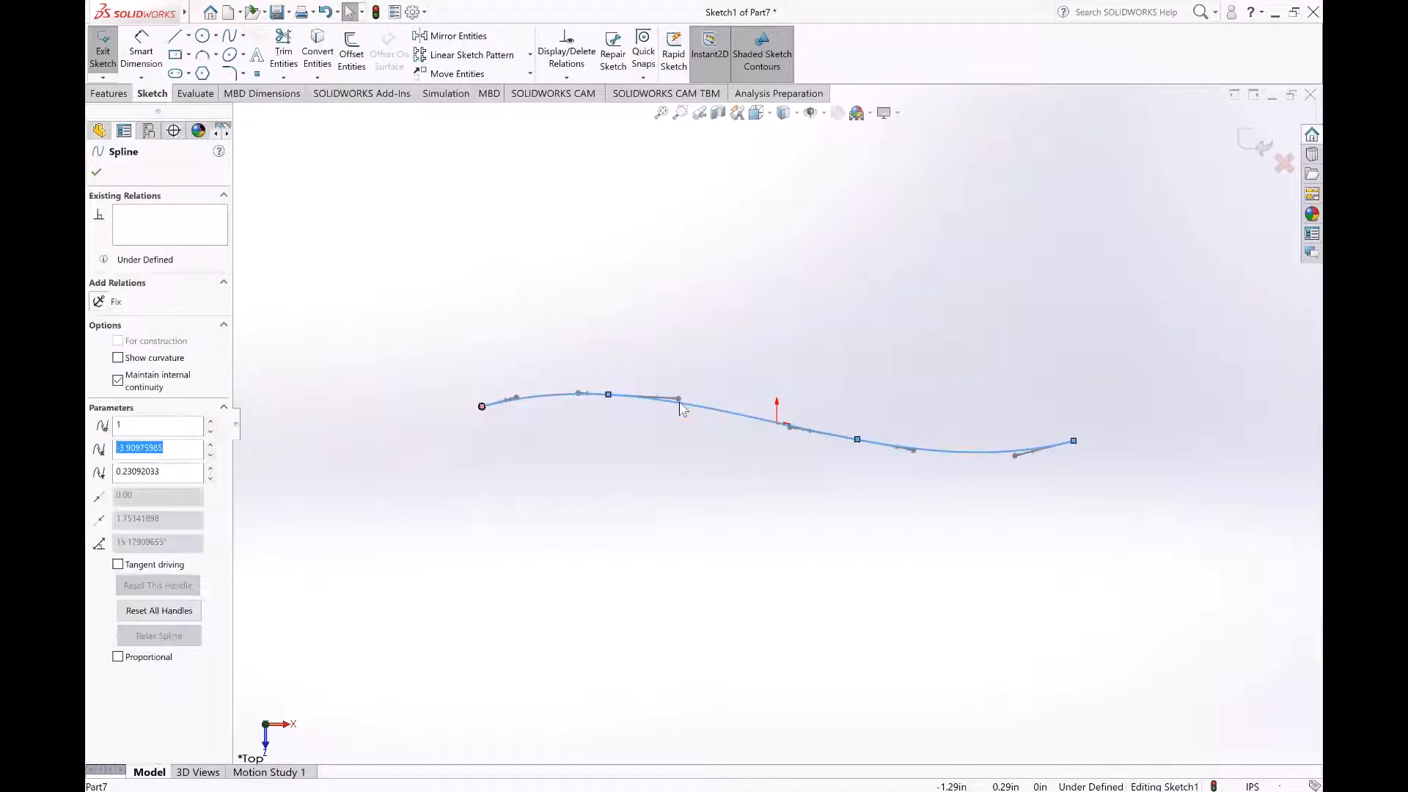
{"action": "right_click", "coordinate": [680, 407]}
{"action": "left_click", "coordinate": [767, 658]}
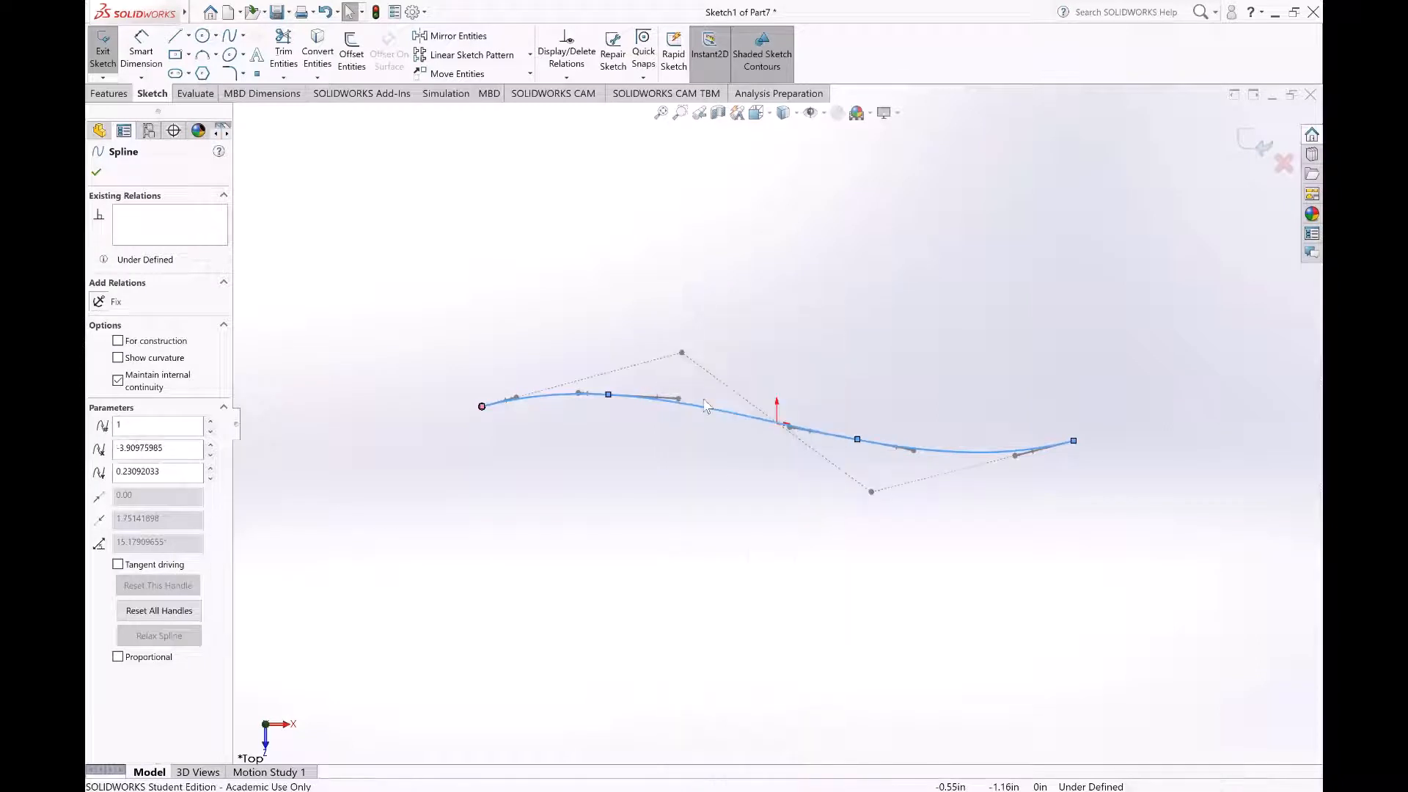
{"action": "left_click_drag", "start_coordinate": [683, 353], "coordinate": [775, 329]}
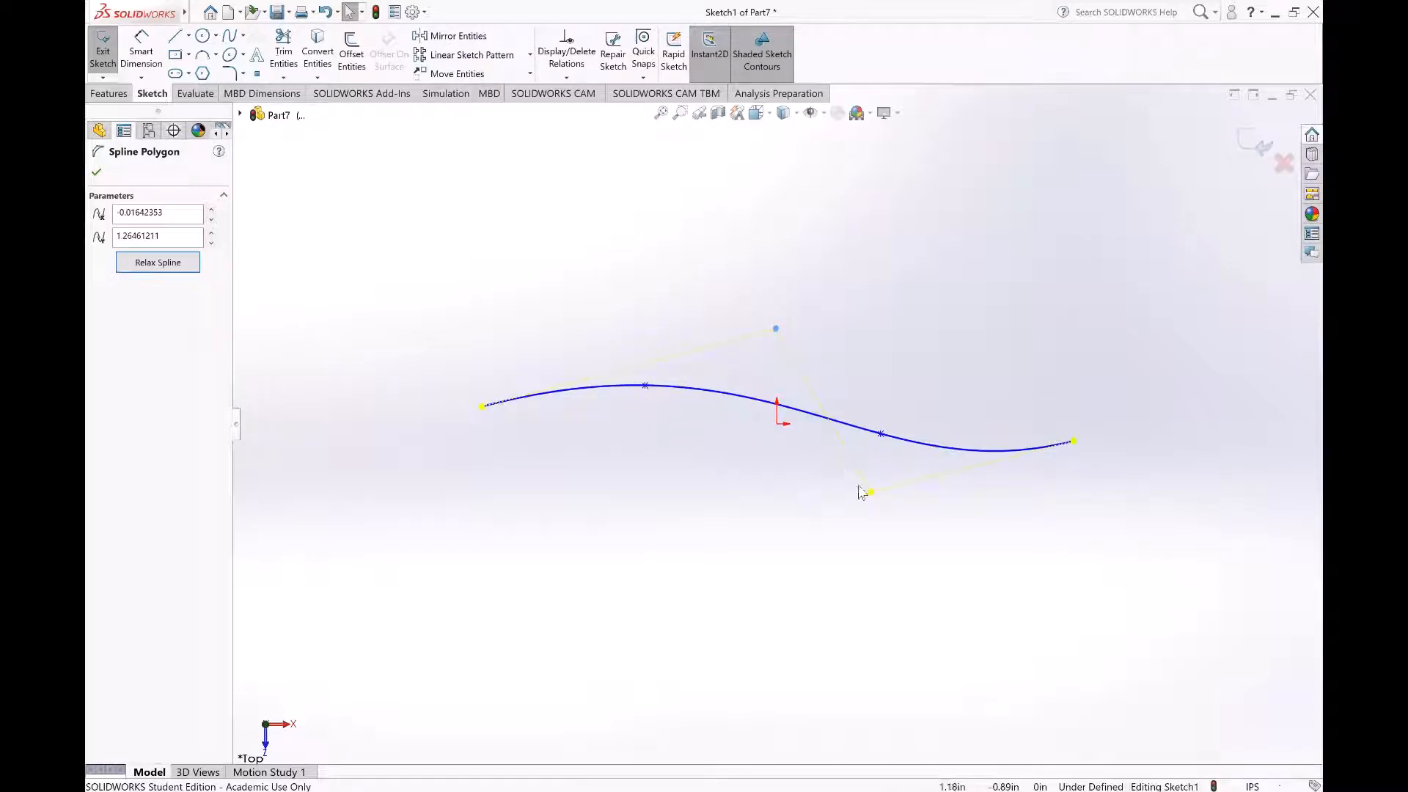
{"action": "mouse_move", "coordinate": [916, 498]}
{"action": "left_mouse_down"}
{"action": "mouse_move", "coordinate": [937, 501]}
{"action": "mouse_move", "coordinate": [894, 489]}
{"action": "left_mouse_up"}
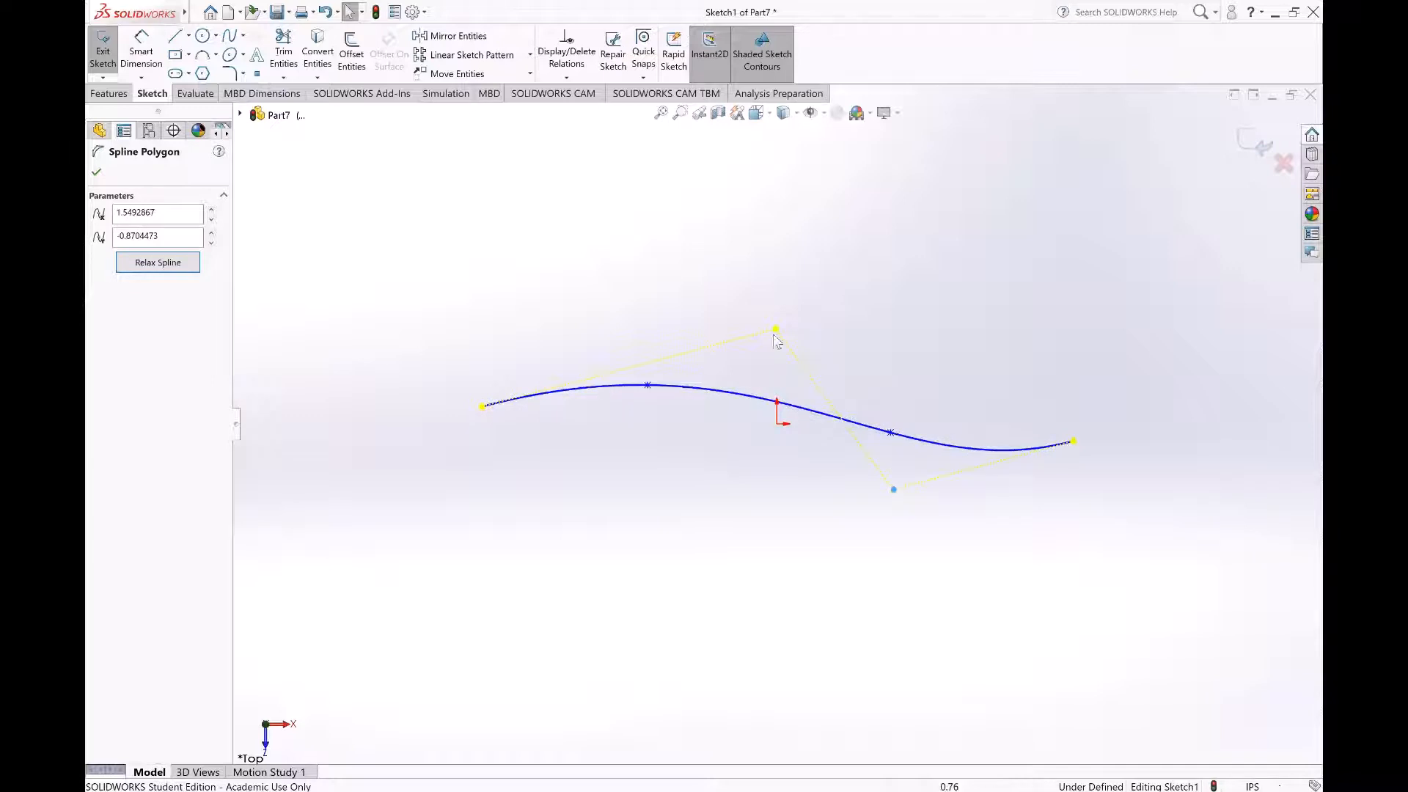
{"action": "left_click_drag", "start_coordinate": [777, 330], "coordinate": [732, 269]}
{"action": "left_click", "coordinate": [1251, 151]}
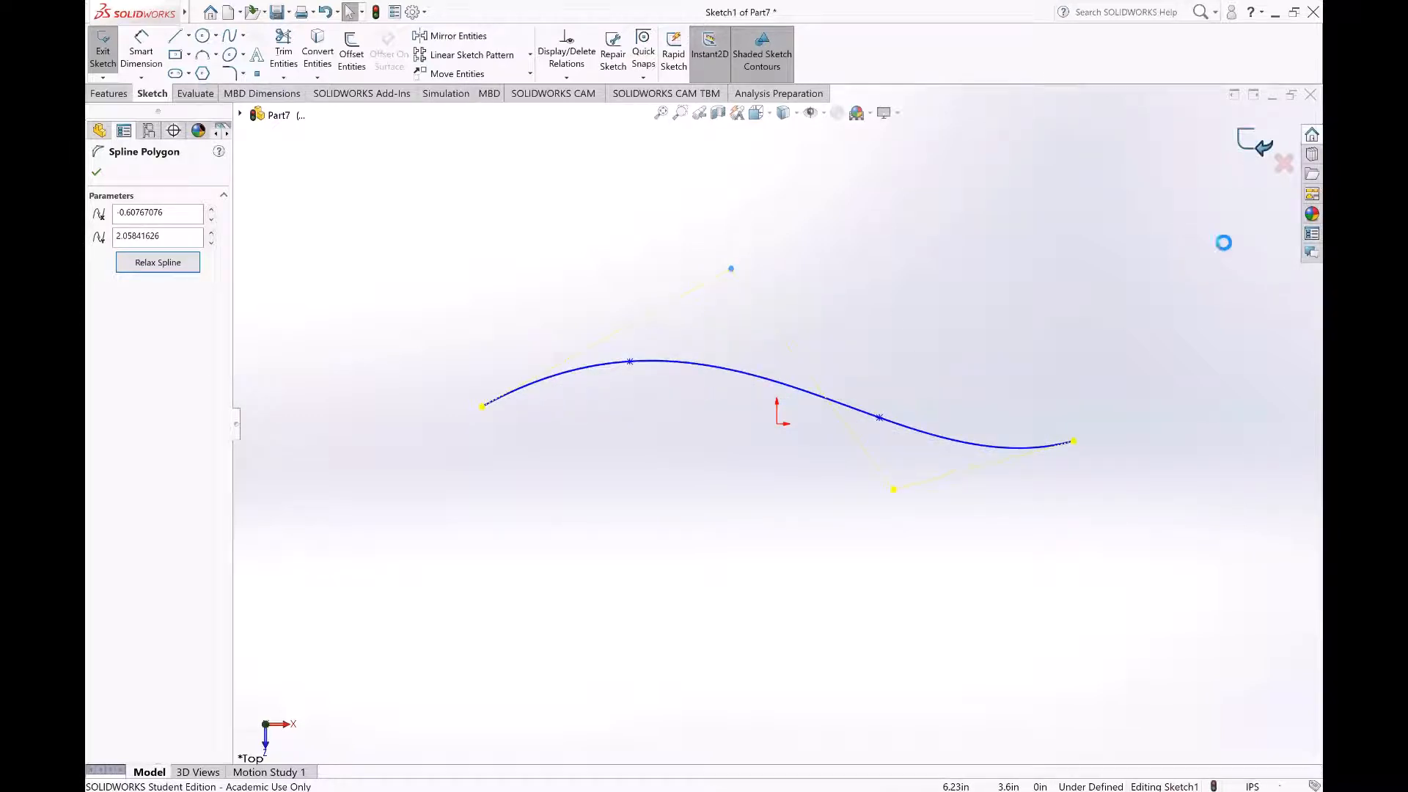
{"action": "left_click", "coordinate": [881, 614]}
Step: Examine the finished spline's shape along its whole length, including its two ends
{"action": "key", "text": "f"}
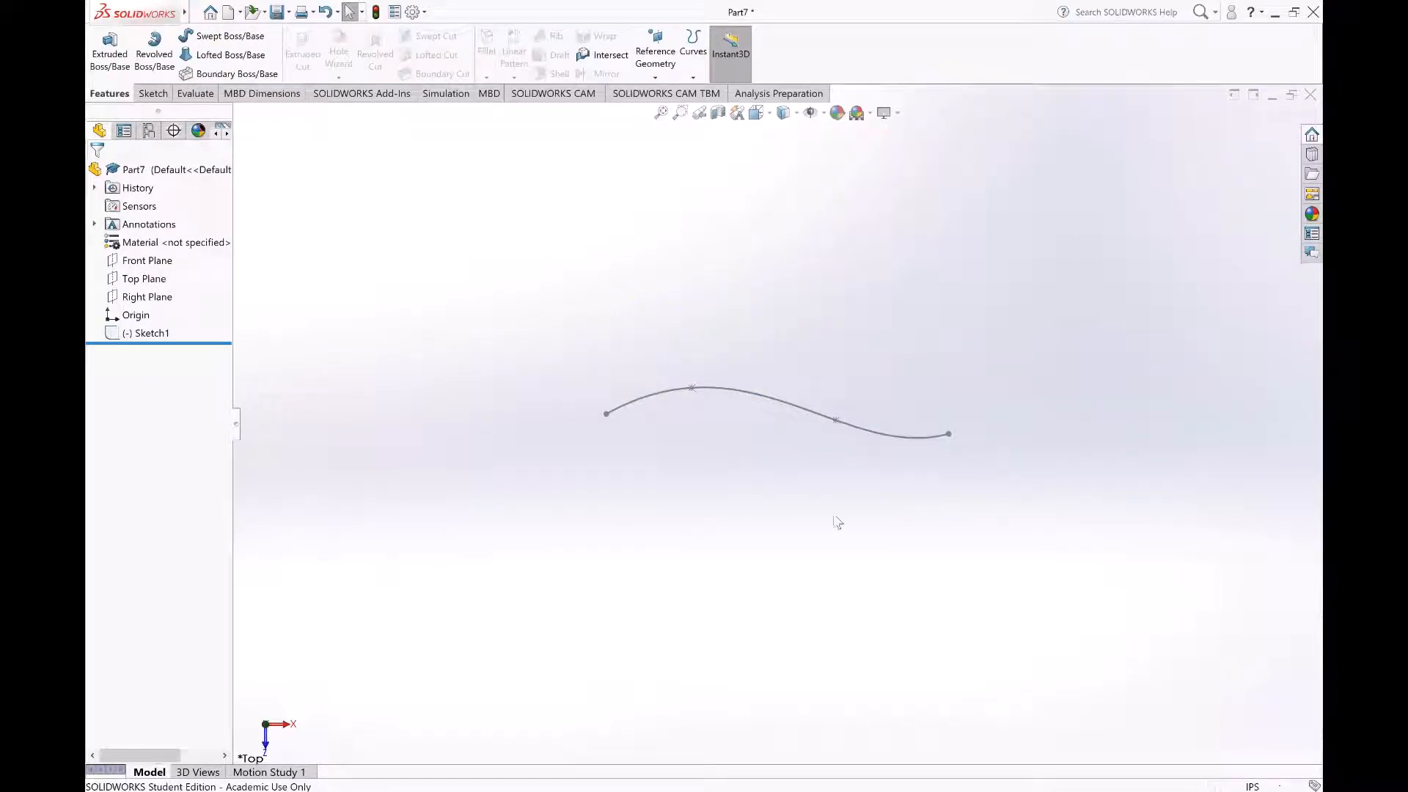
{"action": "middle_click_drag", "start_coordinate": [869, 439], "coordinate": [899, 409]}
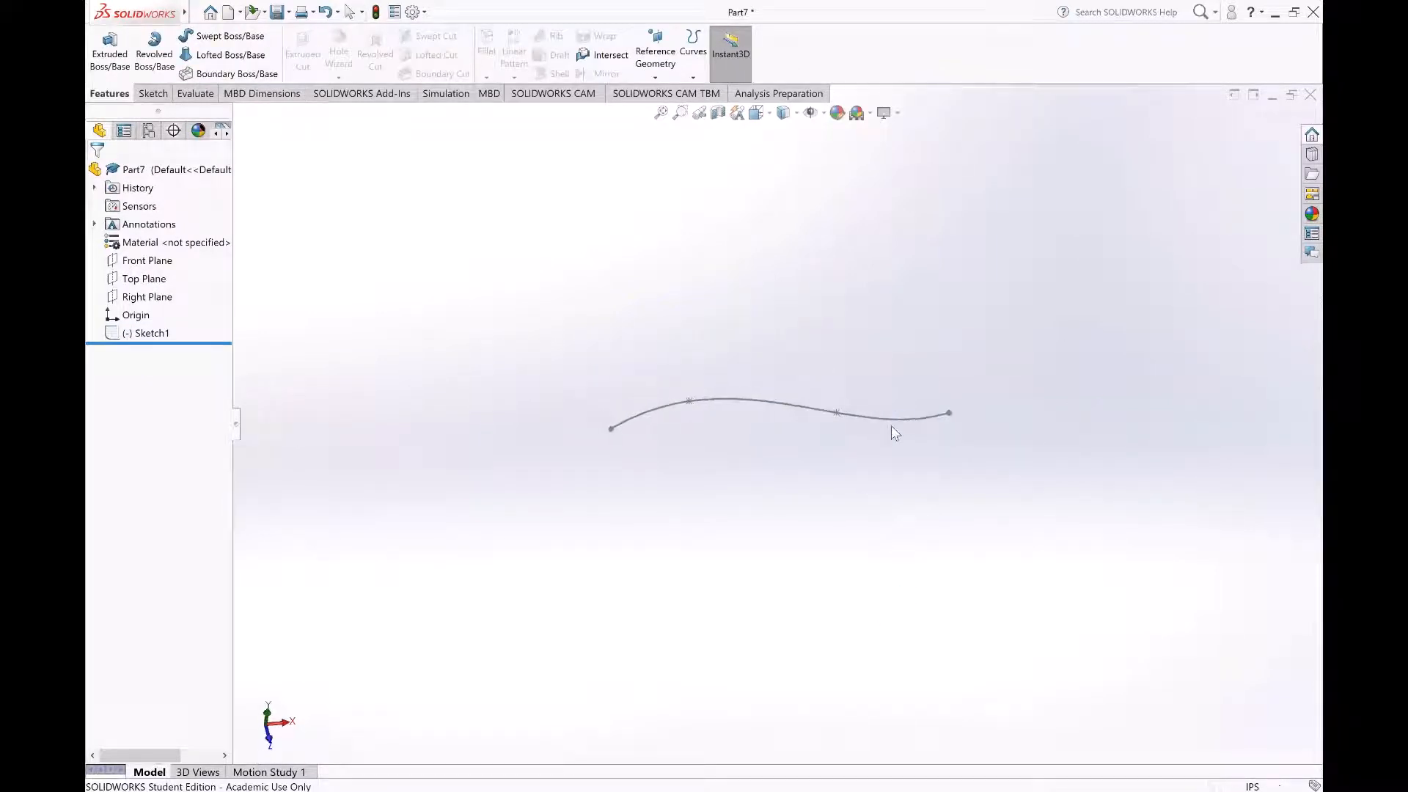
{"action": "scroll", "coordinate": [799, 413], "scroll_direction": "down", "scroll_amount": 3}
{"action": "scroll", "coordinate": [625, 521], "scroll_direction": "down", "scroll_amount": 2}
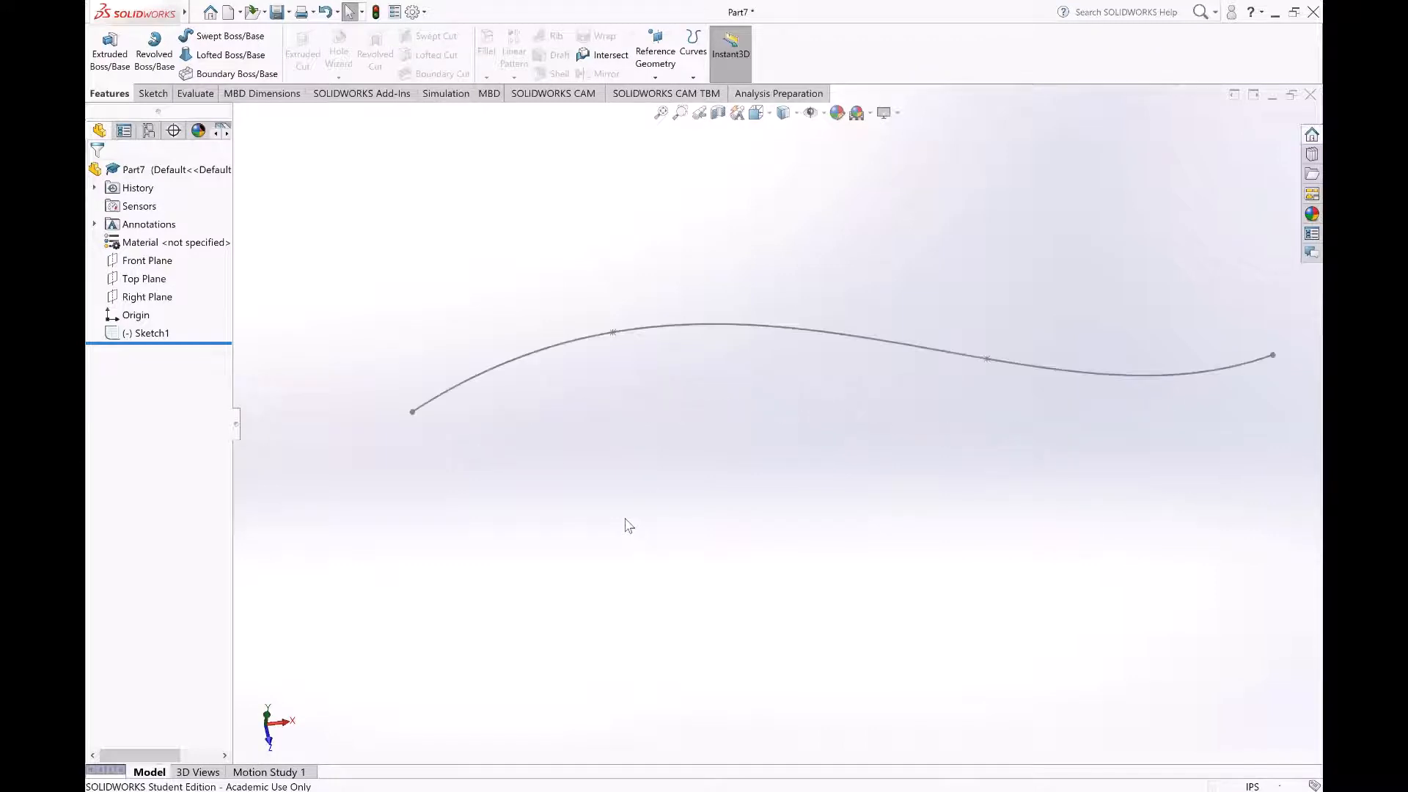
{"action": "scroll", "coordinate": [779, 425], "scroll_direction": "up", "scroll_amount": 3}
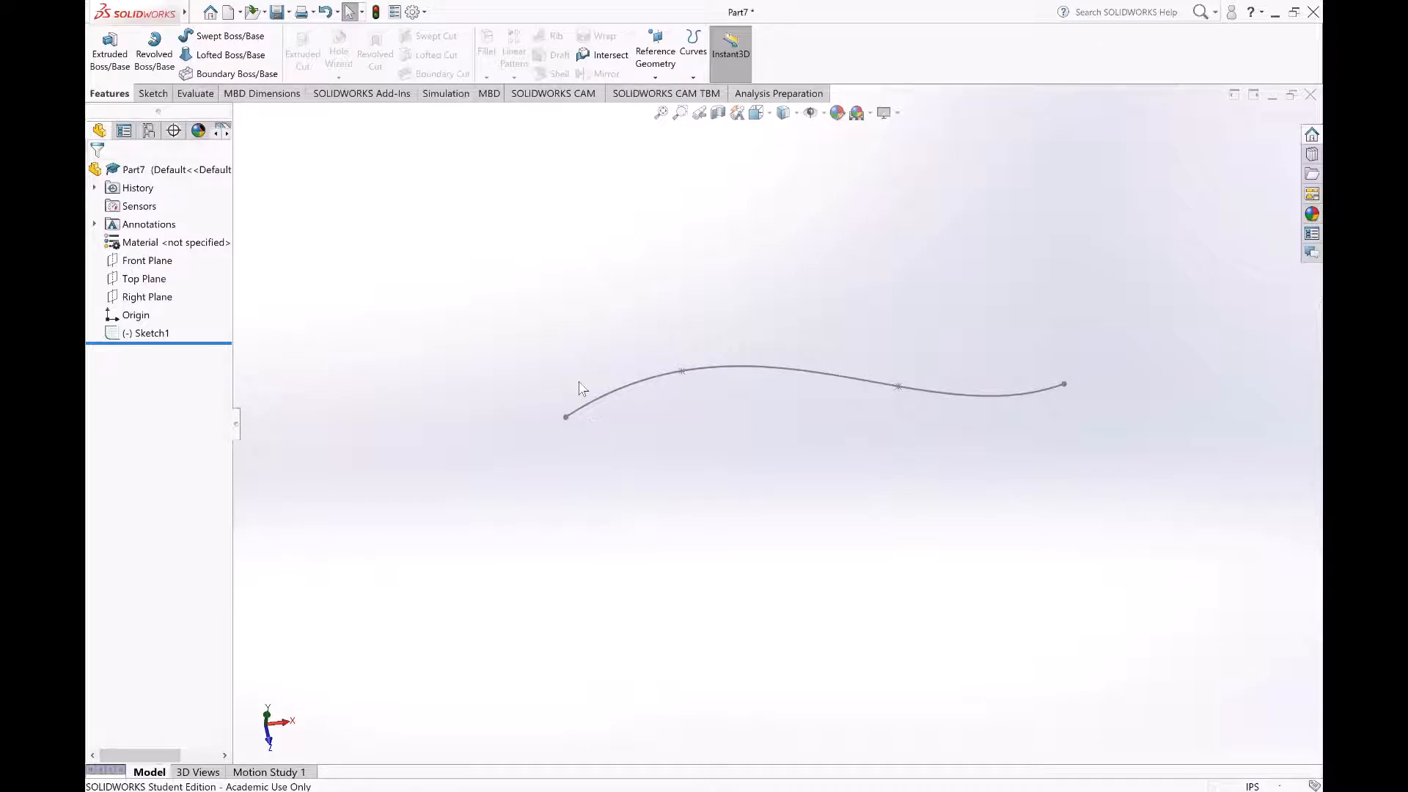
{"action": "scroll", "coordinate": [768, 412], "scroll_direction": "down", "scroll_amount": 2}
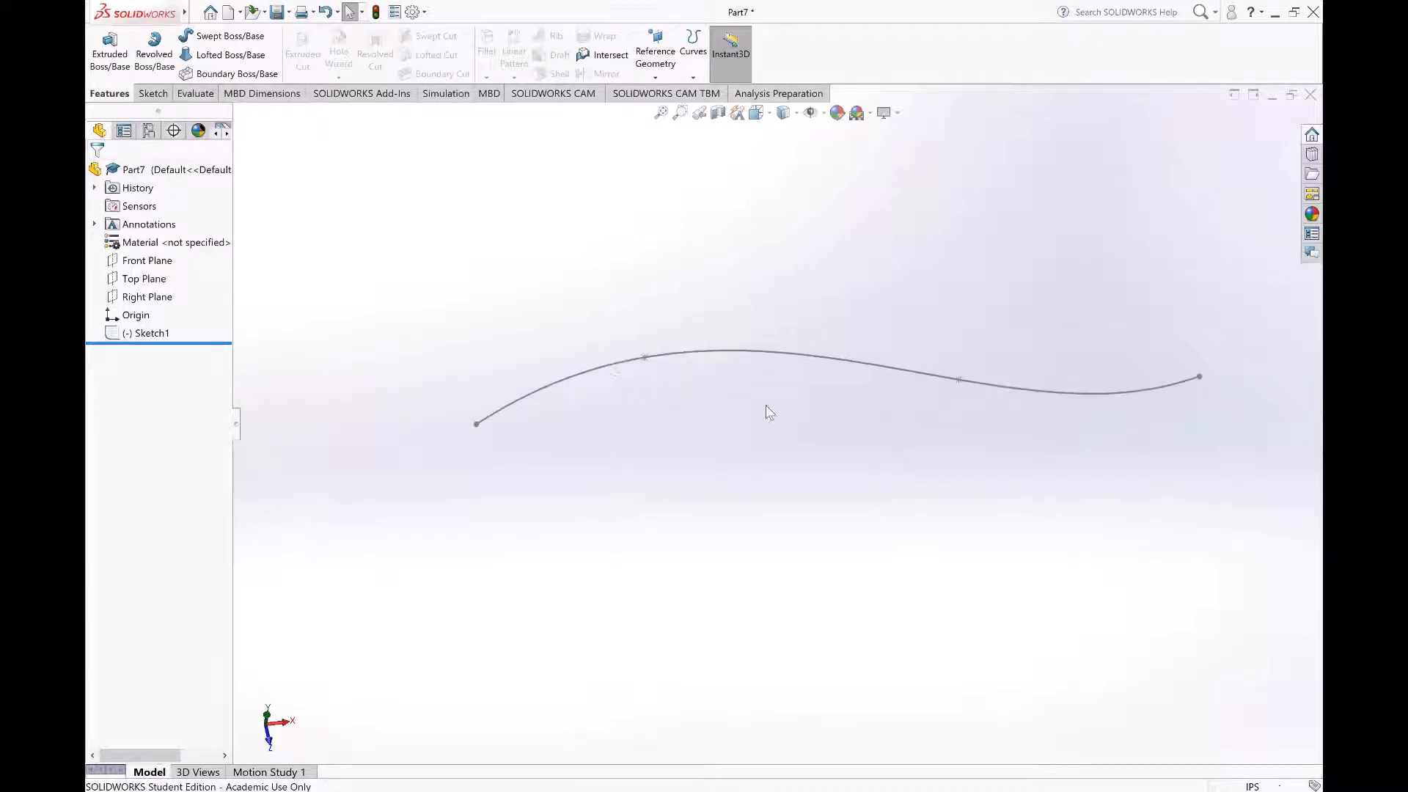
{"action": "scroll", "coordinate": [768, 412], "scroll_direction": "down", "scroll_amount": 1}
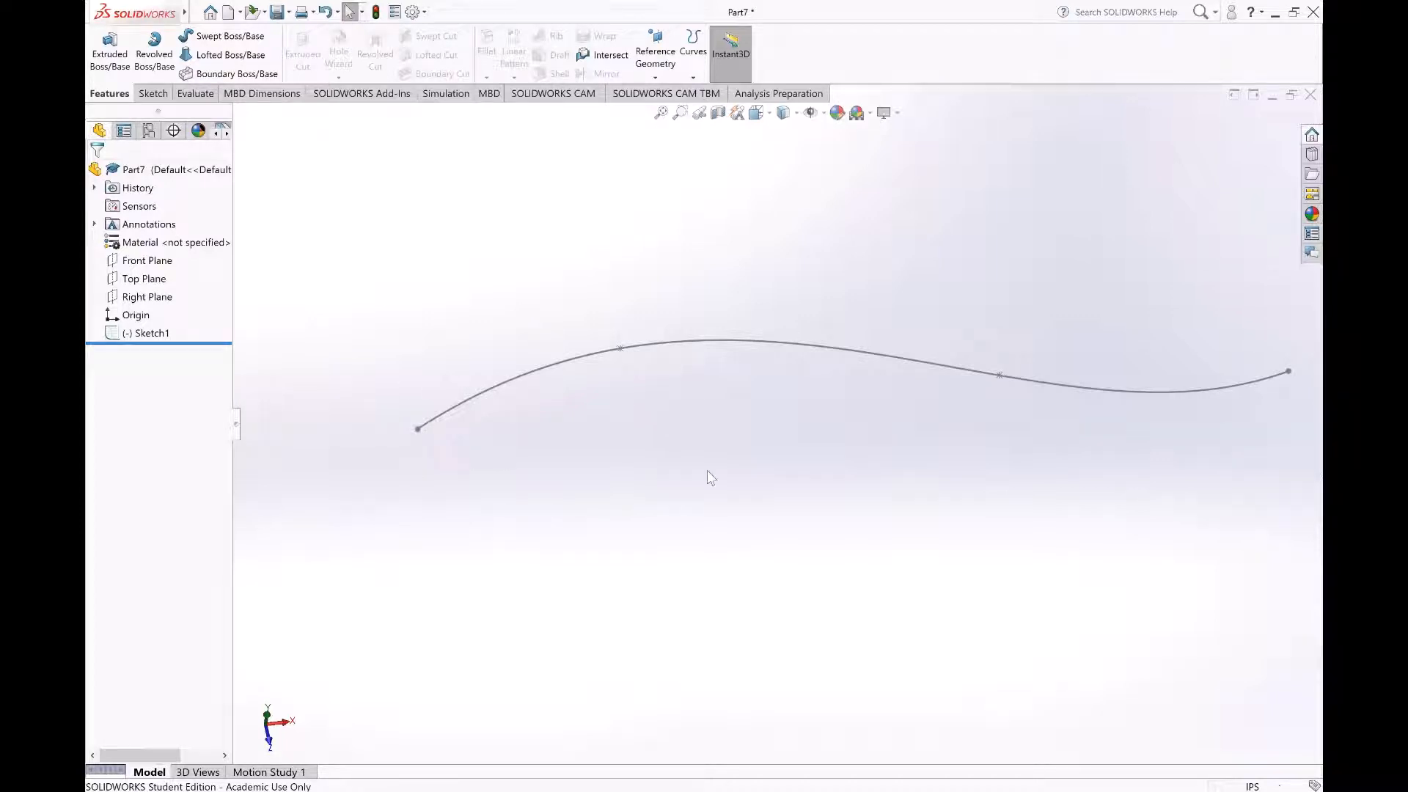
{"action": "middle_click_drag", "start_coordinate": [833, 456], "coordinate": [1213, 453]}
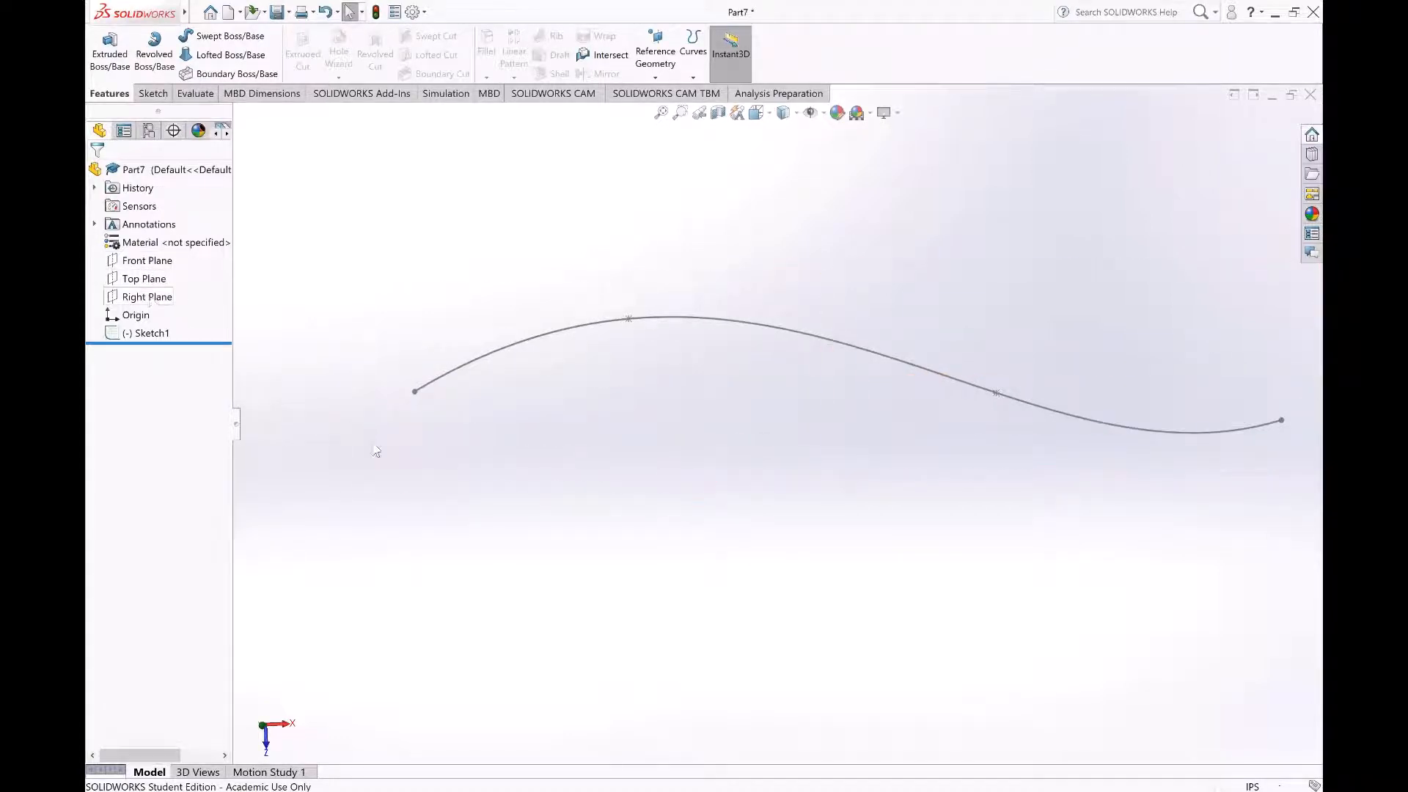
{"action": "middle_click_drag", "start_coordinate": [718, 515], "coordinate": [620, 456]}
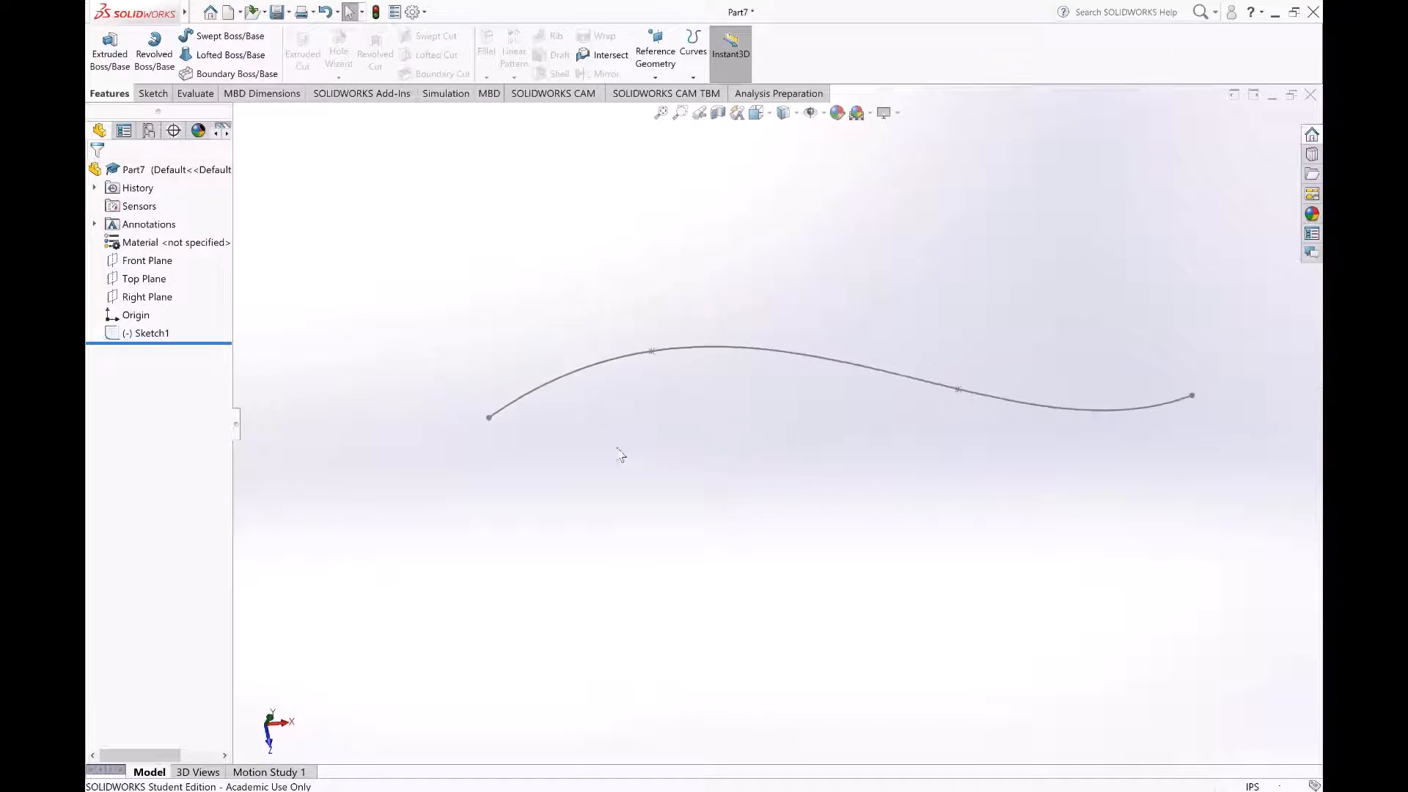
Step: Create a reference plane perpendicular to the spline and coincident with the endpoint where the curve starts
{"action": "scroll", "coordinate": [506, 436], "scroll_direction": "down", "scroll_amount": 2}
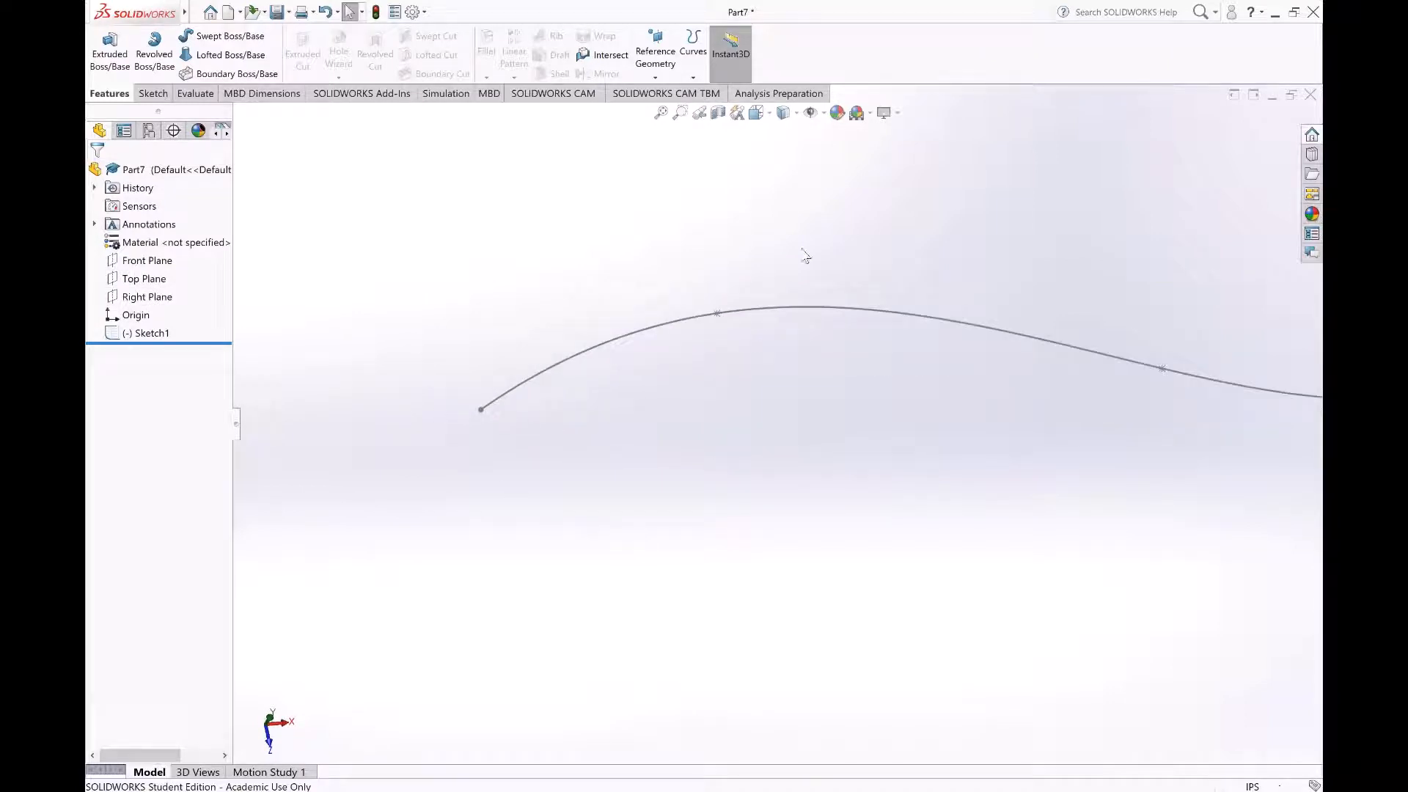
{"action": "left_click", "coordinate": [655, 58]}
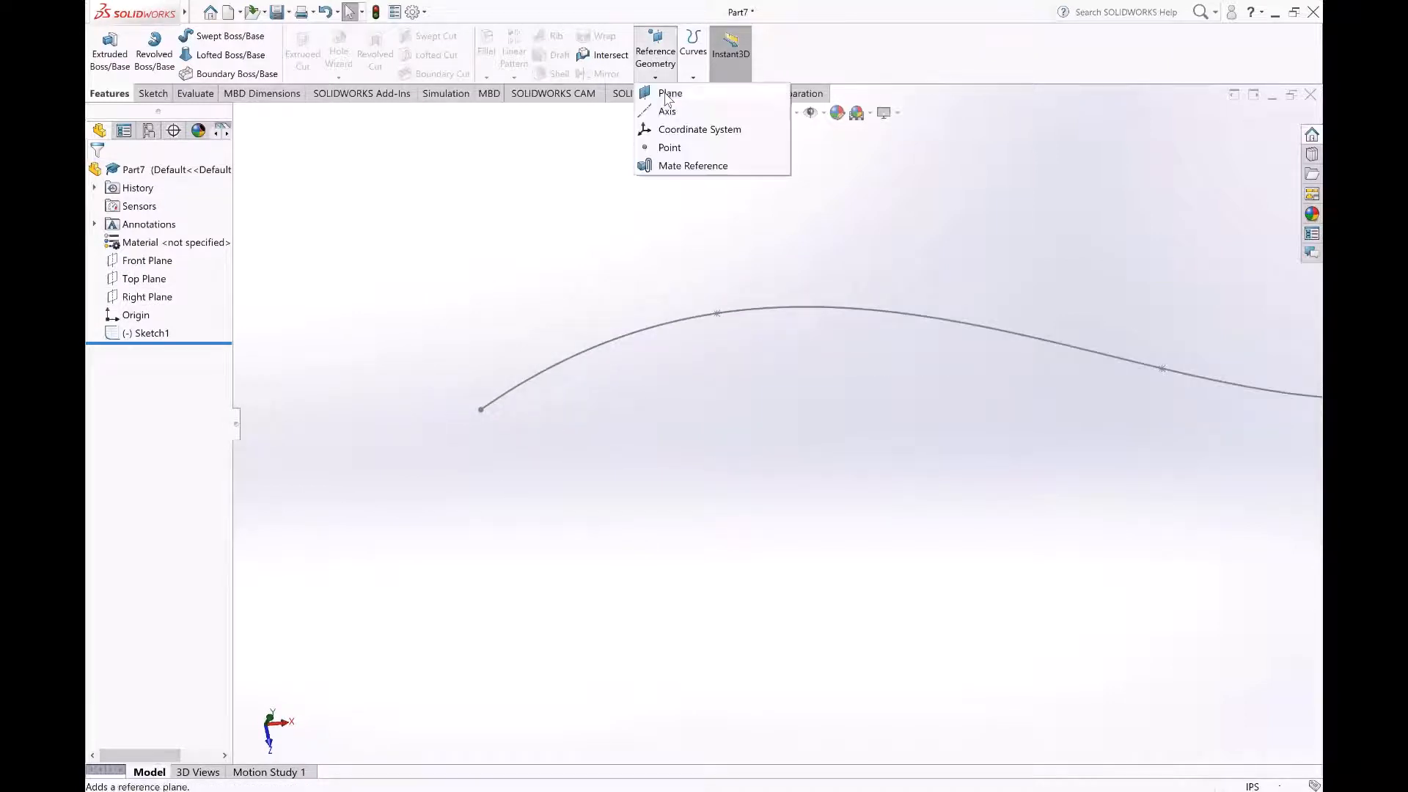
{"action": "left_click", "coordinate": [669, 94]}
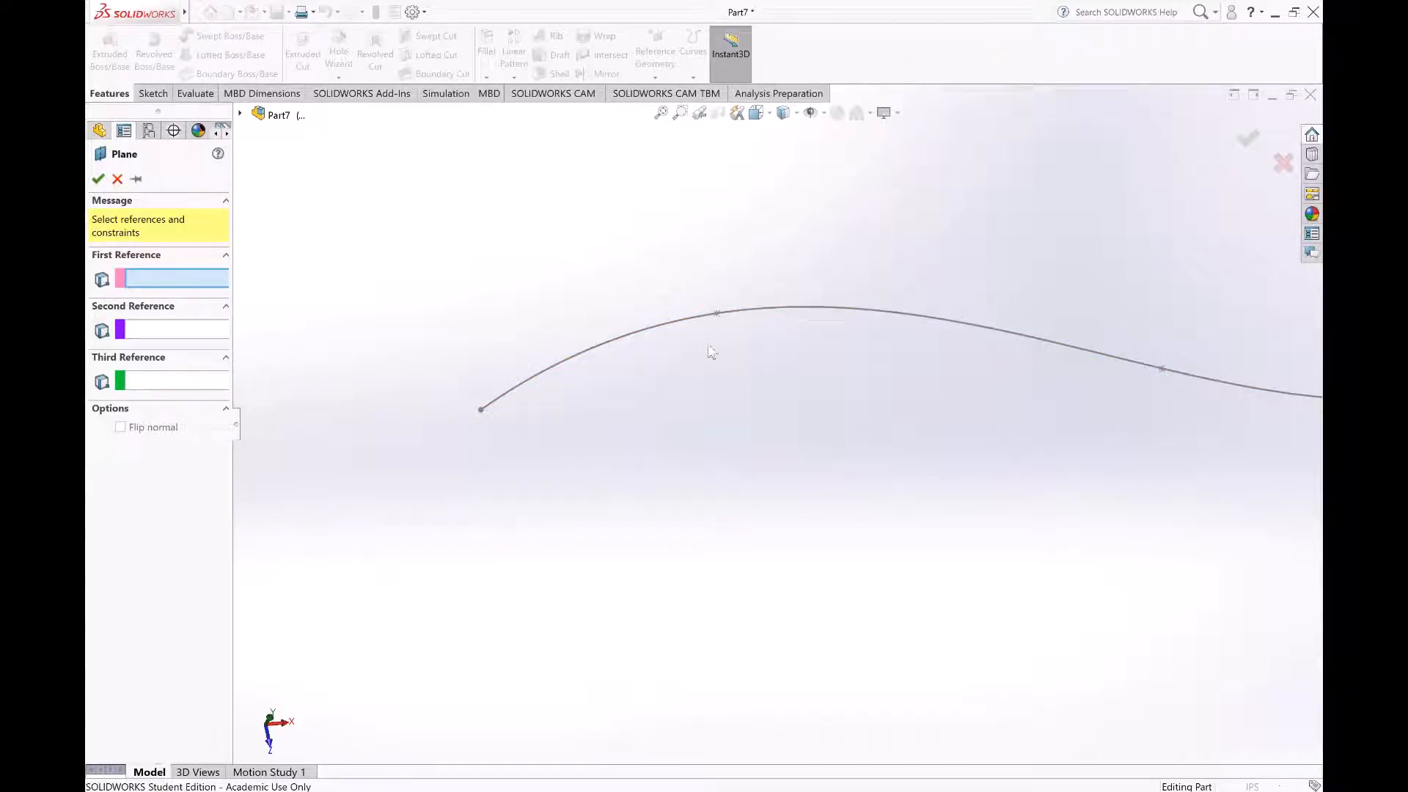
{"action": "left_click", "coordinate": [566, 360]}
{"action": "middle_click_drag", "start_coordinate": [759, 541], "coordinate": [729, 502]}
{"action": "scroll", "coordinate": [591, 442], "scroll_direction": "down", "scroll_amount": 3}
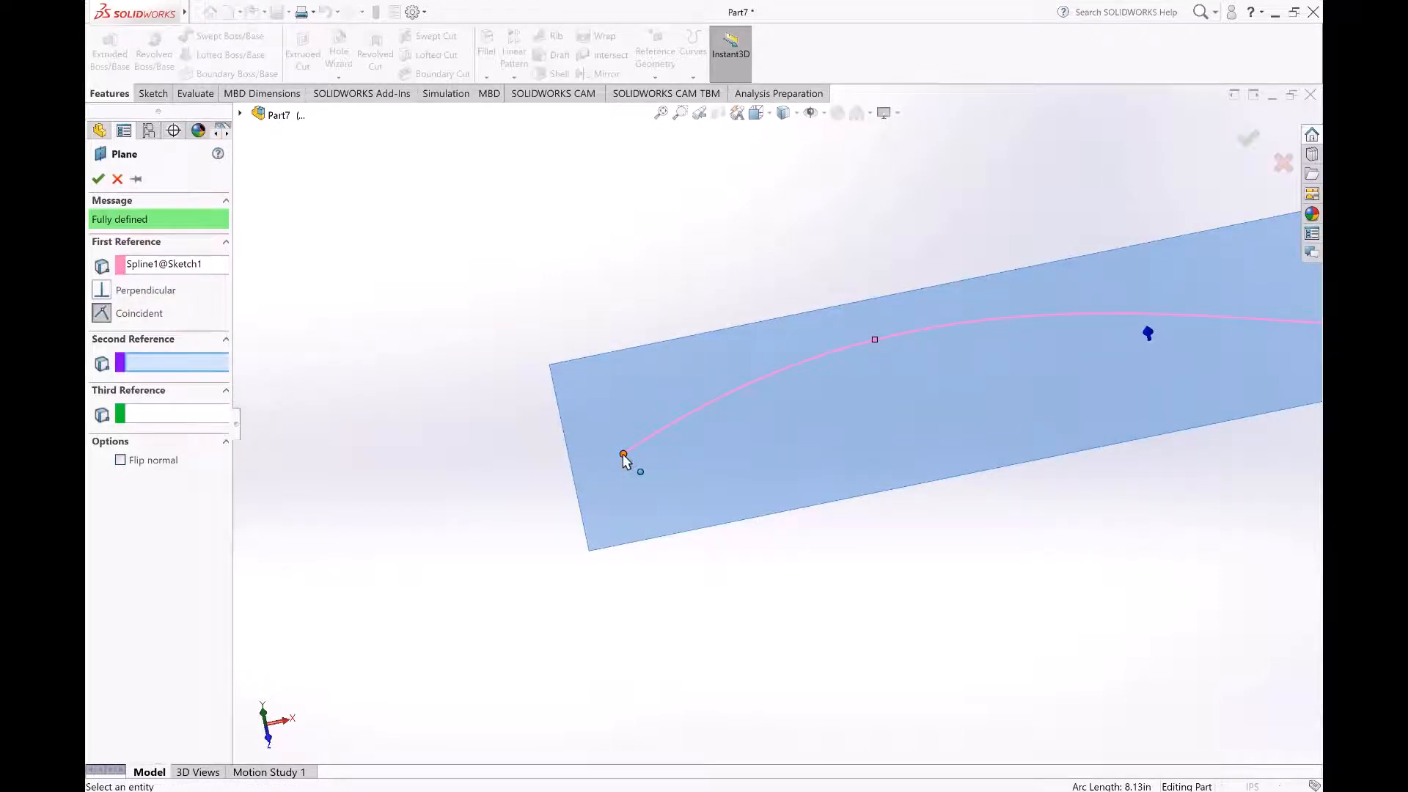
{"action": "left_click", "coordinate": [622, 454]}
{"action": "scroll", "coordinate": [753, 513], "scroll_direction": "up", "scroll_amount": 5}
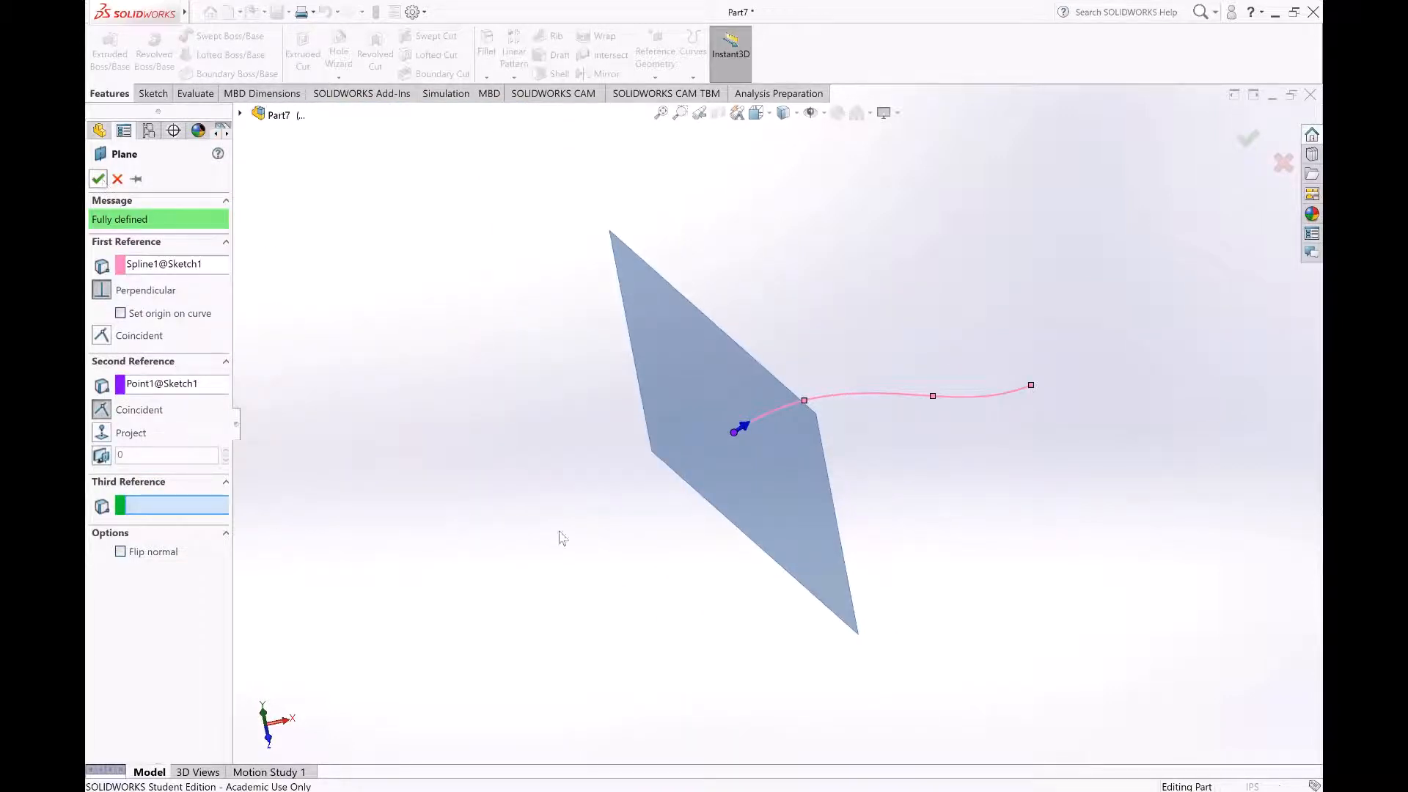
{"action": "middle_click_drag", "start_coordinate": [876, 578], "coordinate": [951, 301]}
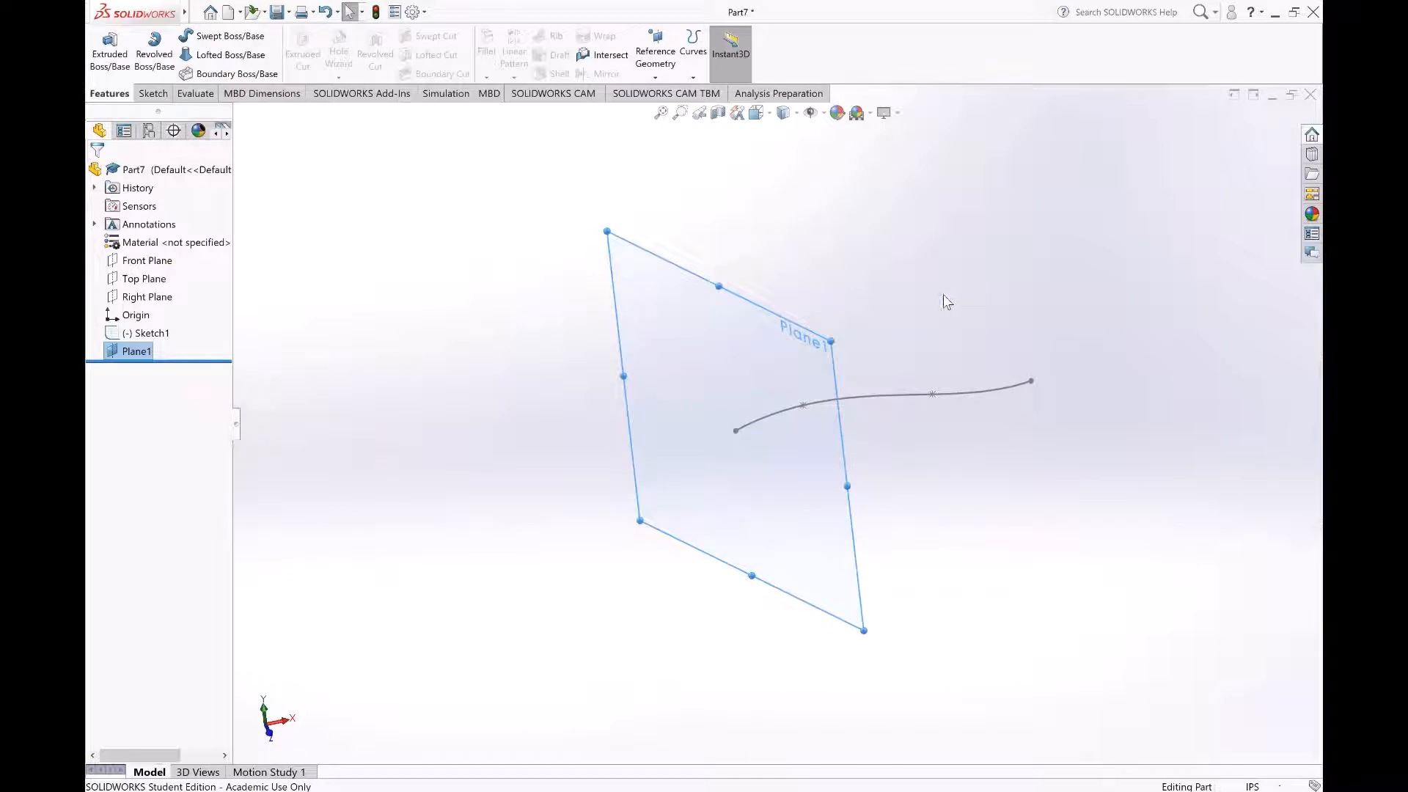
Step: Shrink the displayed borders of the new reference plane to a small rectangle around the spline's start point
{"action": "scroll", "coordinate": [872, 463], "scroll_direction": "down", "scroll_amount": 3}
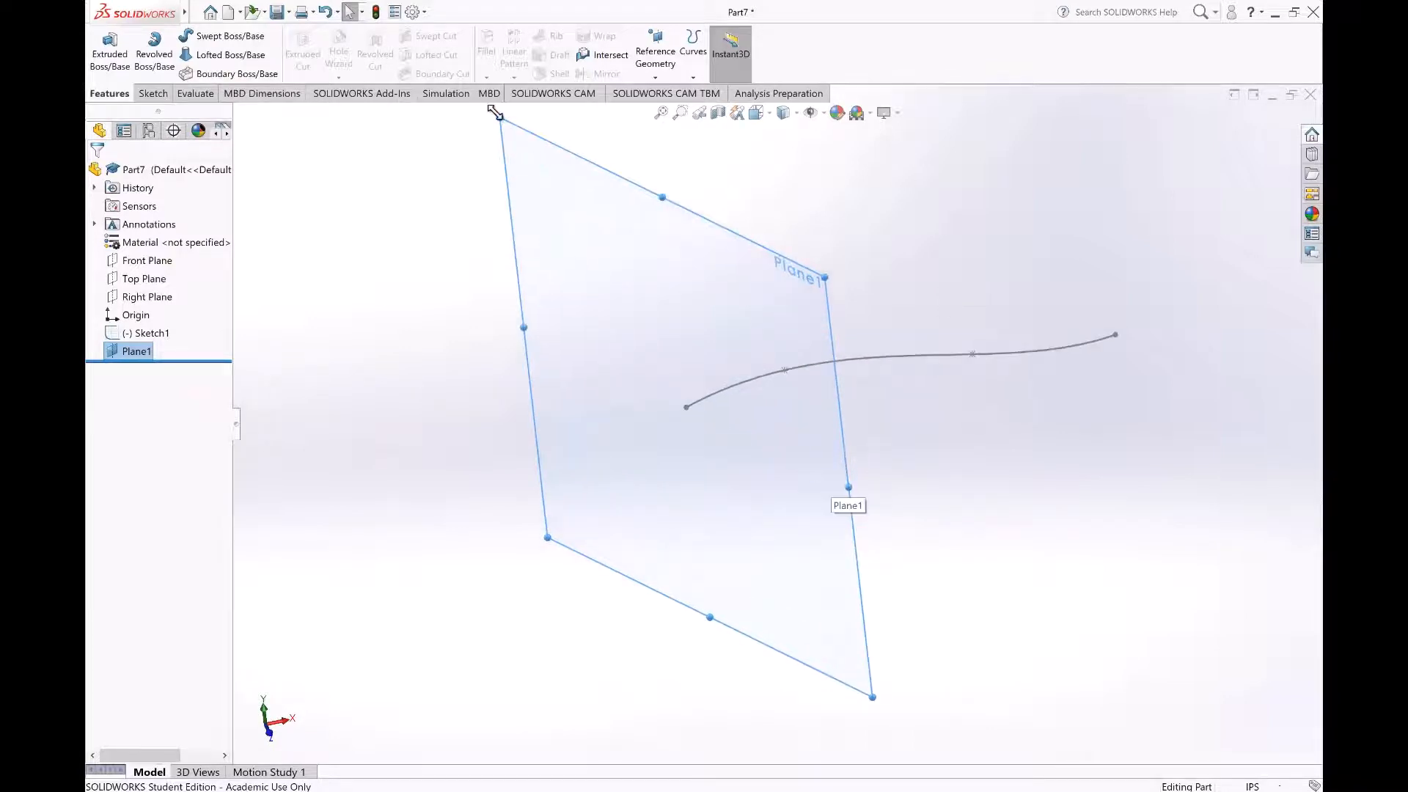
{"action": "left_click_drag", "start_coordinate": [497, 115], "coordinate": [642, 358]}
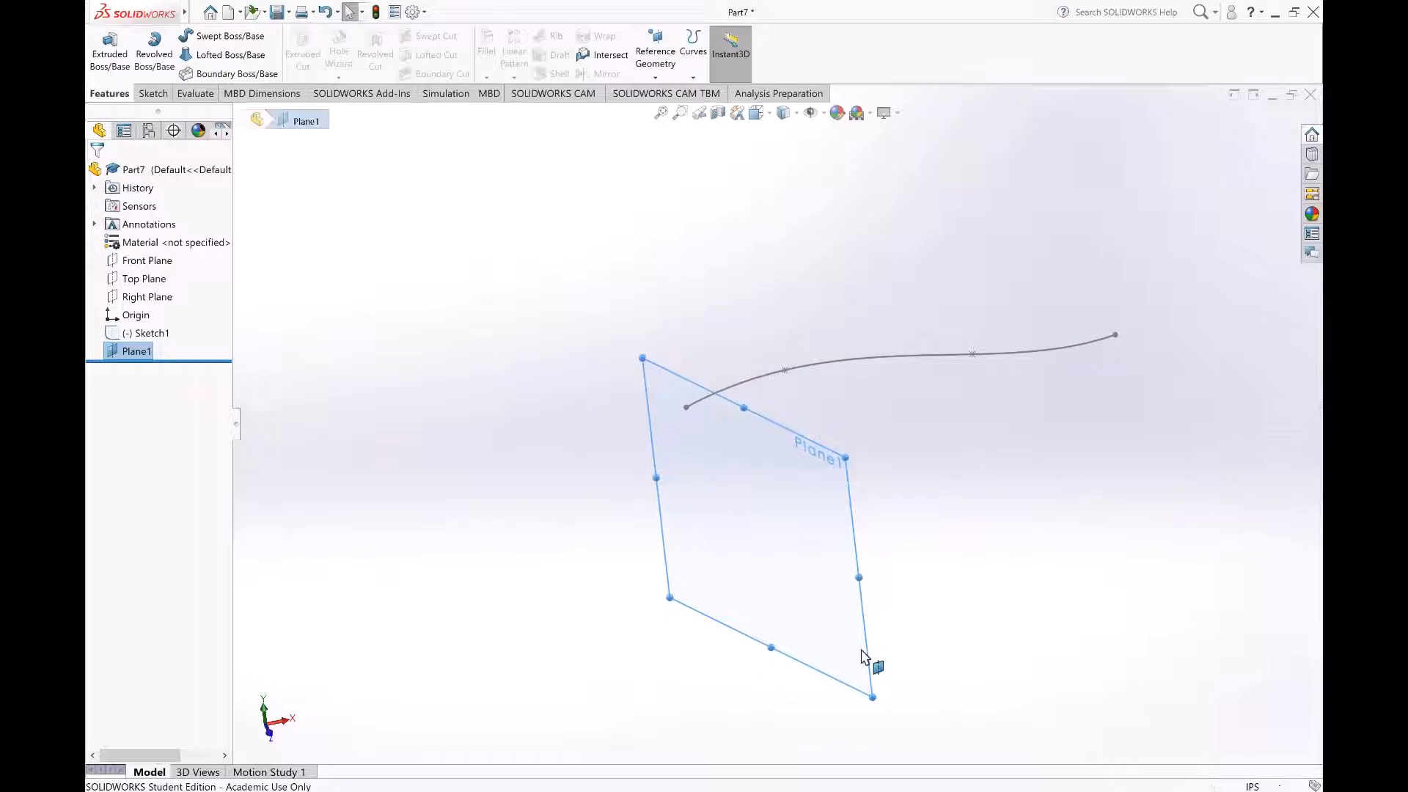
{"action": "left_click_drag", "start_coordinate": [869, 693], "coordinate": [730, 475]}
{"action": "mouse_move", "coordinate": [718, 396]}
{"action": "left_mouse_down"}
{"action": "mouse_move", "coordinate": [729, 372]}
{"action": "mouse_move", "coordinate": [727, 384]}
{"action": "left_mouse_up"}
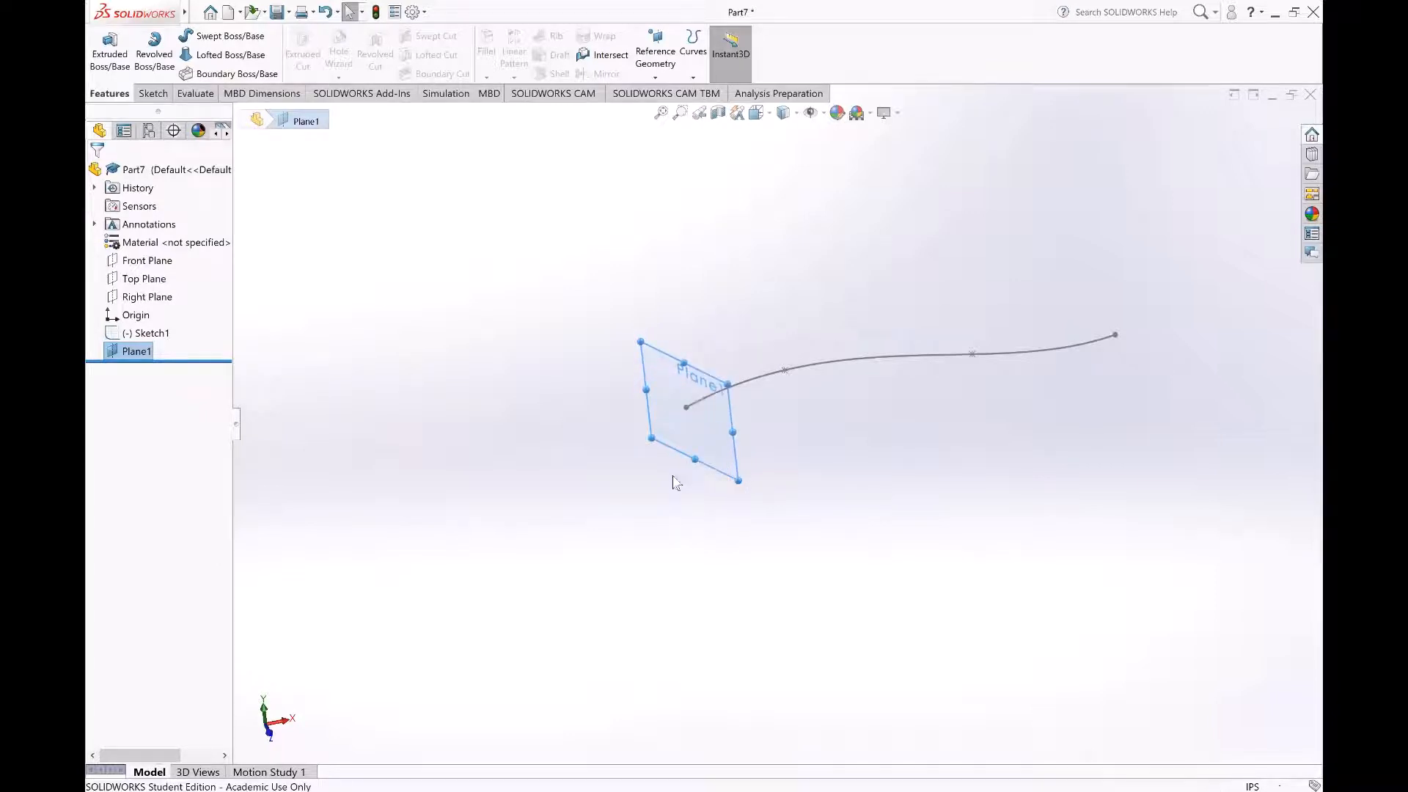
{"action": "middle_click_drag", "start_coordinate": [994, 550], "coordinate": [754, 487]}
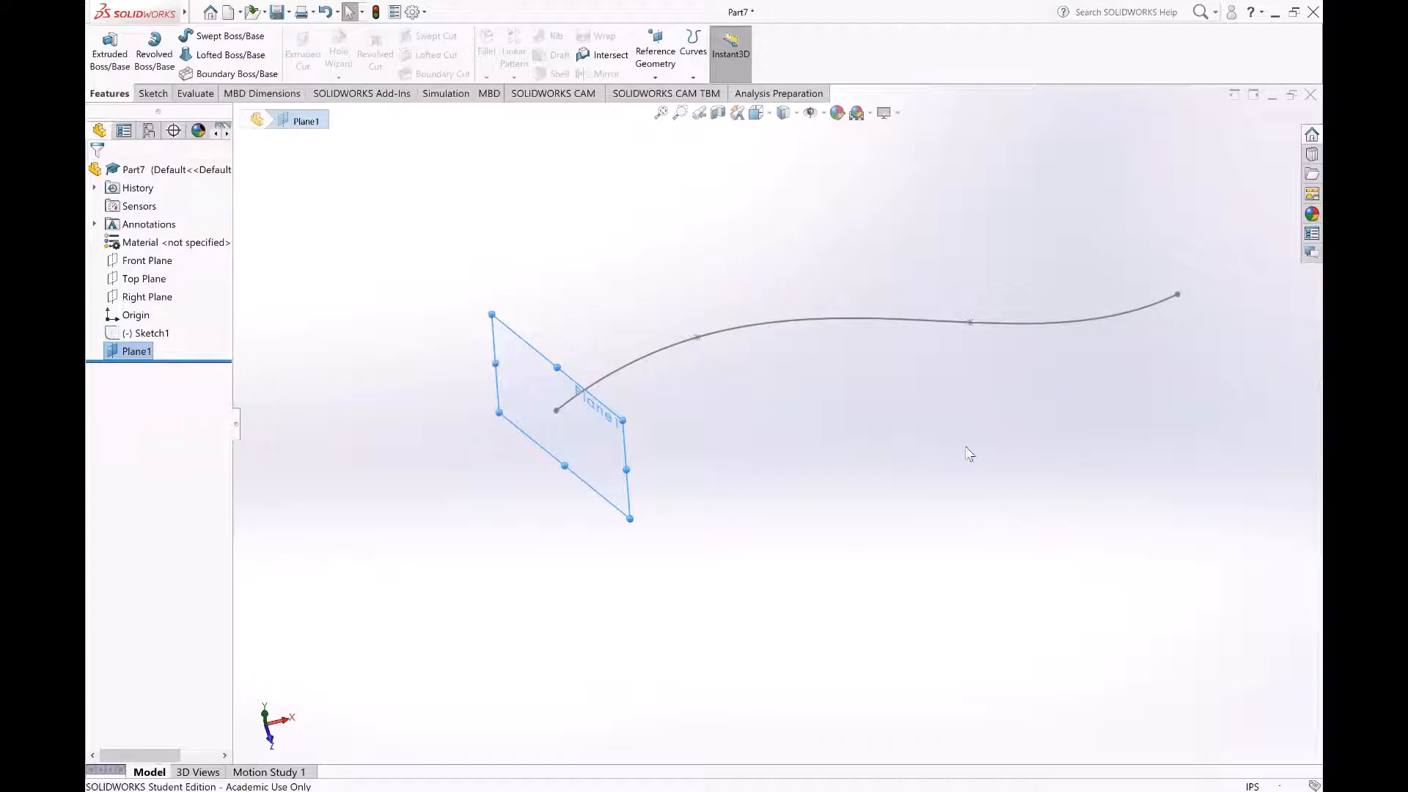
{"action": "left_click", "coordinate": [852, 469]}
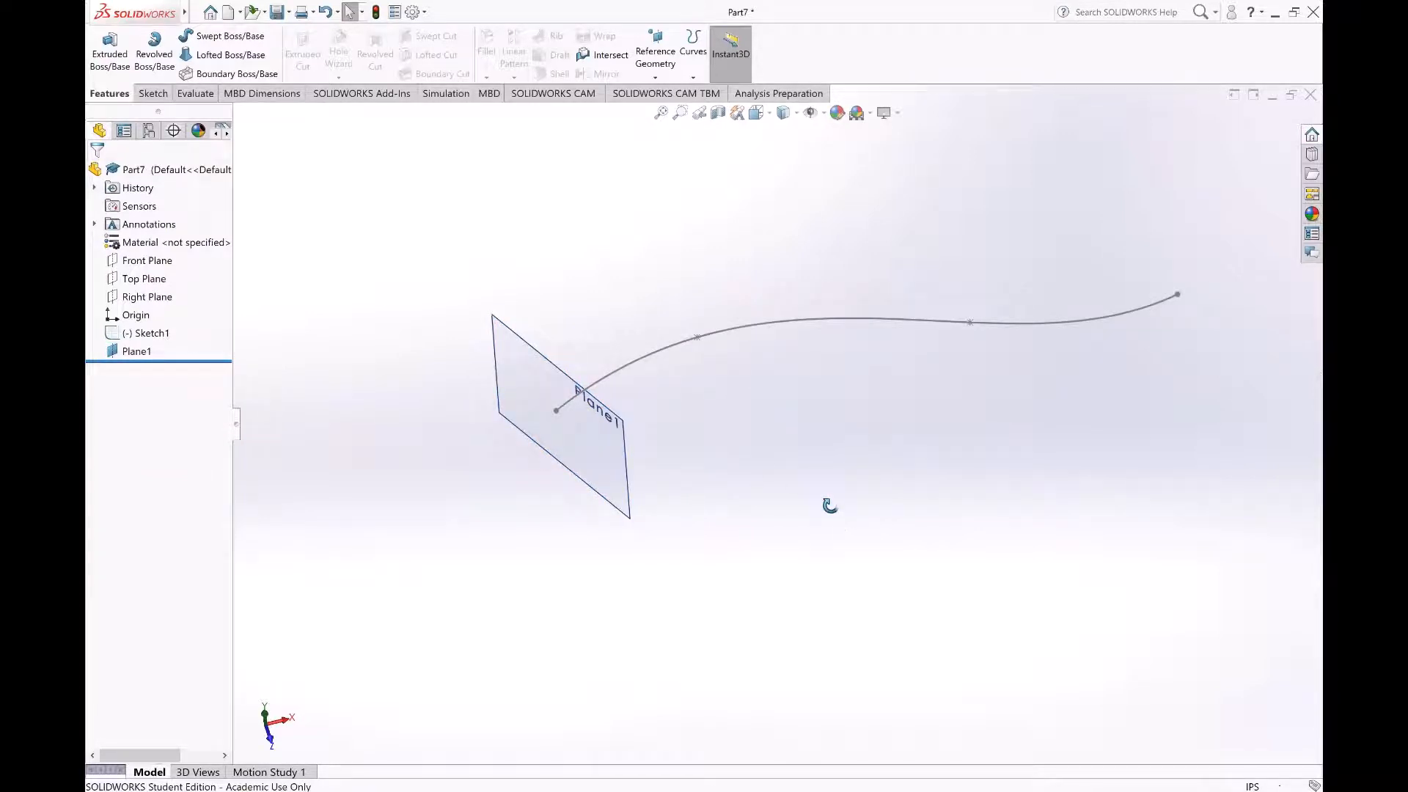
{"action": "middle_click_drag", "start_coordinate": [829, 506], "coordinate": [818, 502]}
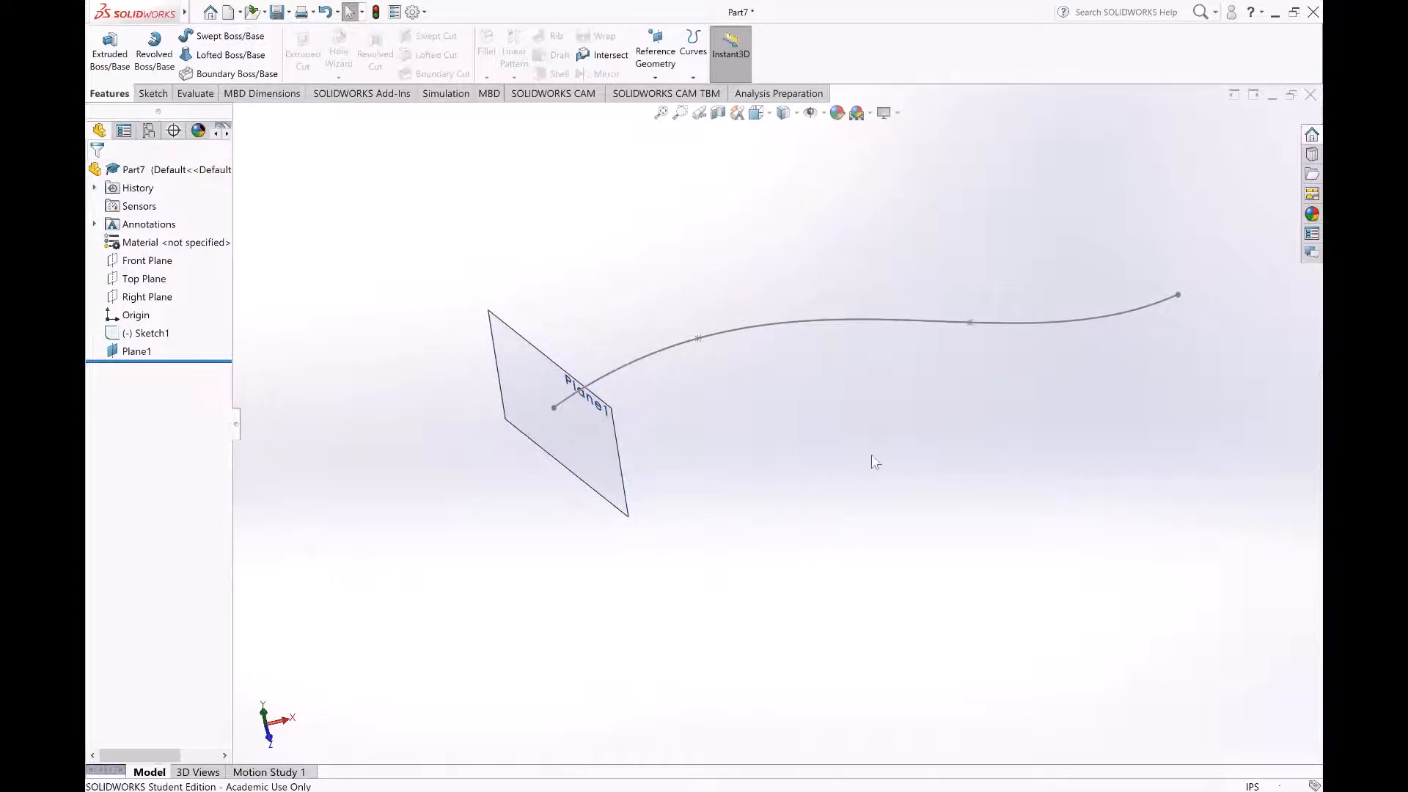
{"action": "scroll", "coordinate": [873, 461], "scroll_direction": "up", "scroll_amount": 3}
{"action": "scroll", "coordinate": [902, 391], "scroll_direction": "down", "scroll_amount": 2}
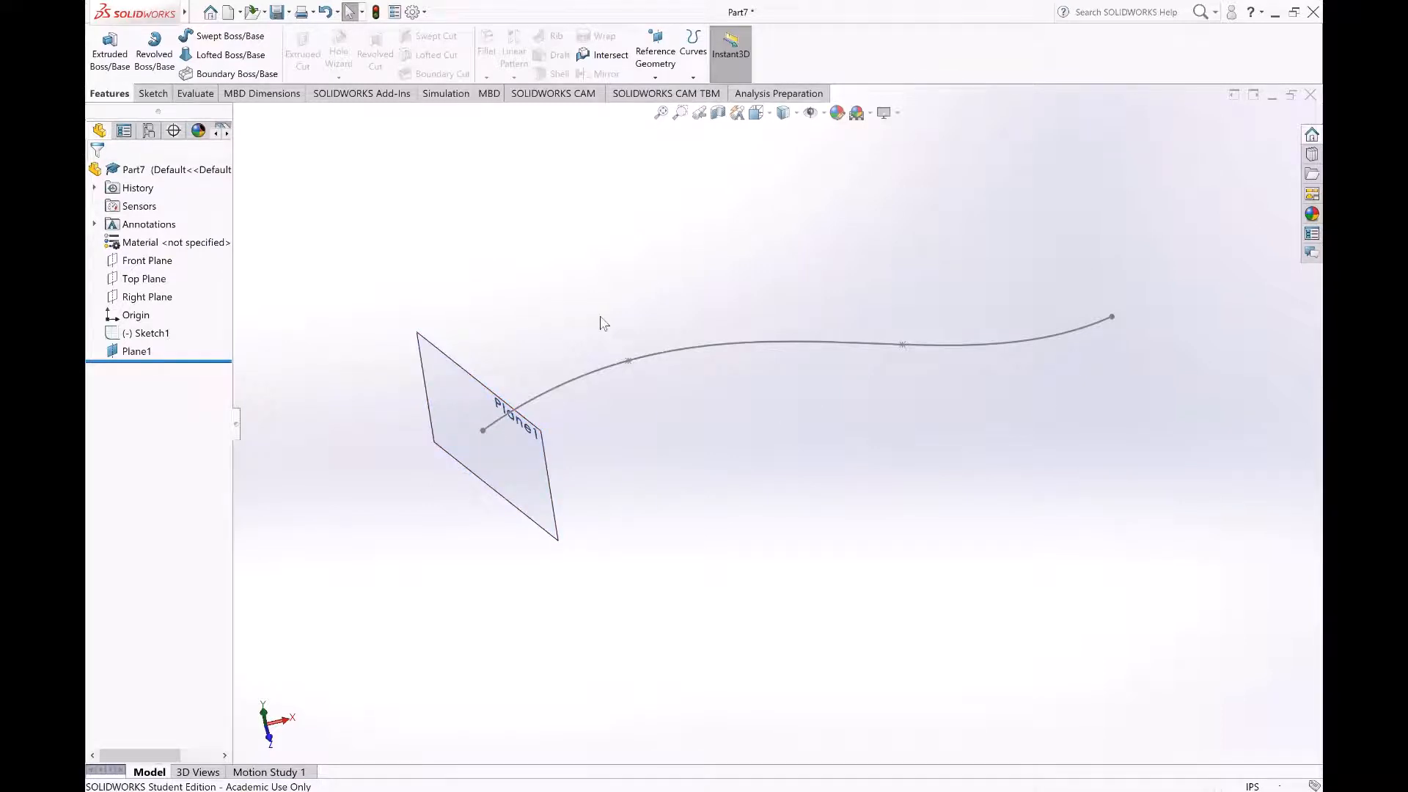
Step: Create a reference plane perpendicular to the spline and coincident with its second point
{"action": "left_click", "coordinate": [657, 73]}
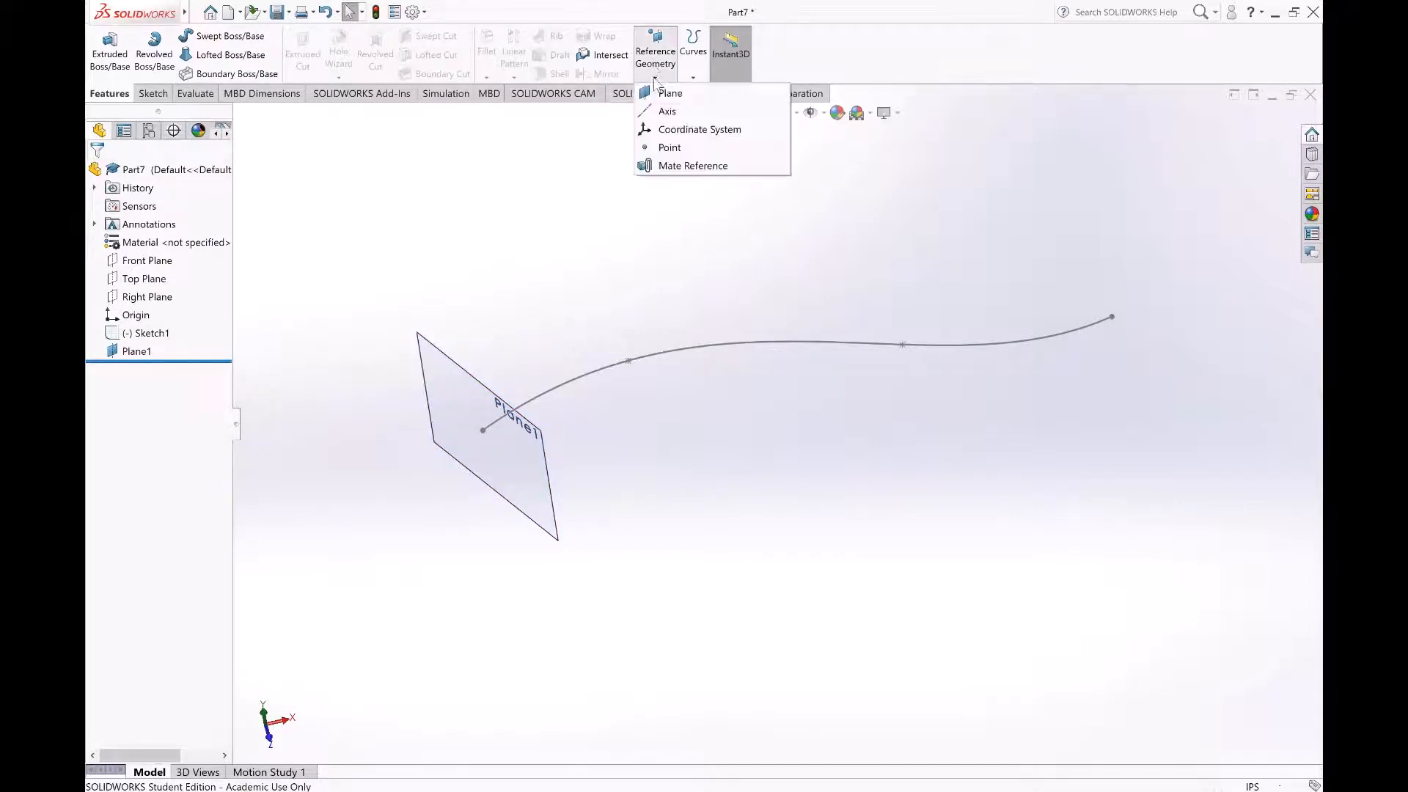
{"action": "left_click", "coordinate": [664, 93]}
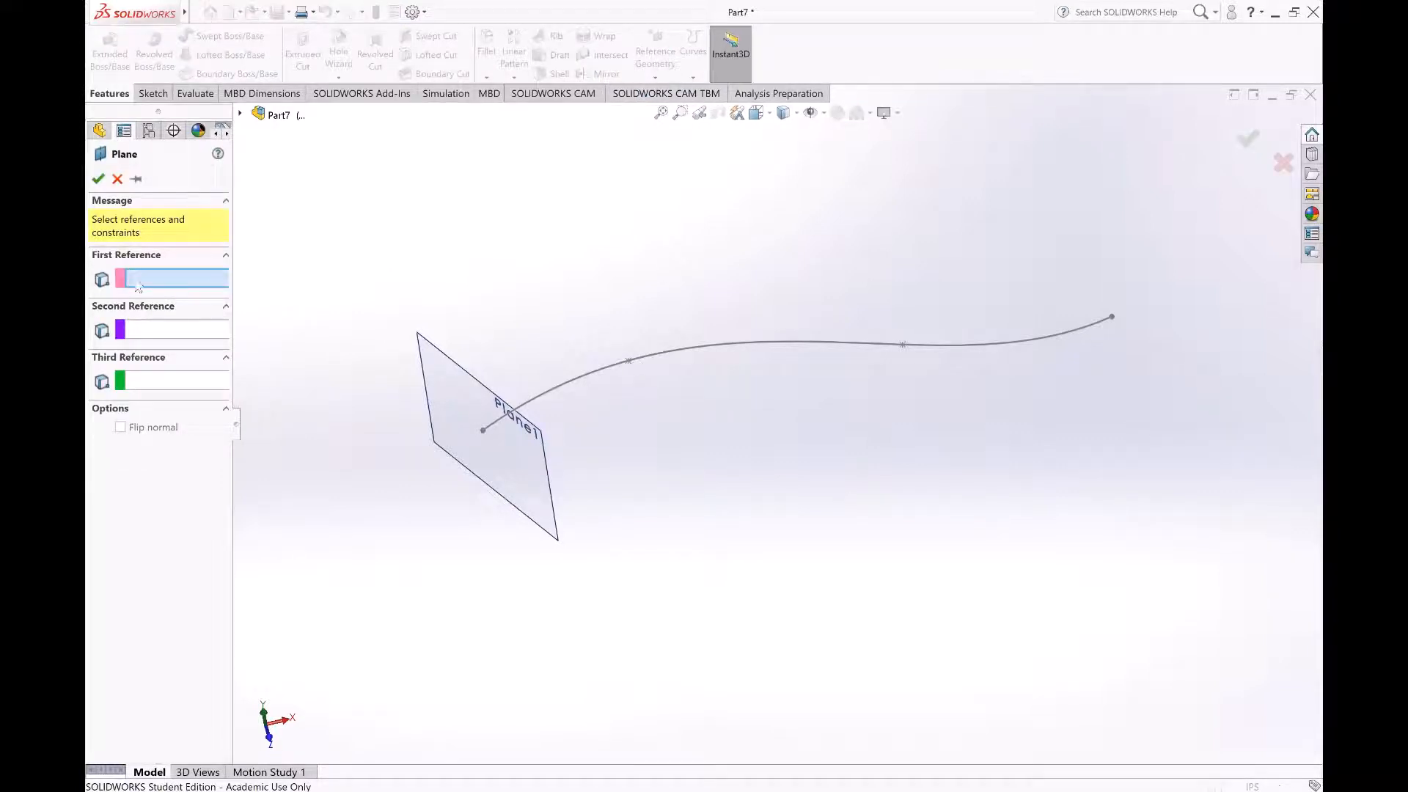
{"action": "left_click", "coordinate": [563, 382]}
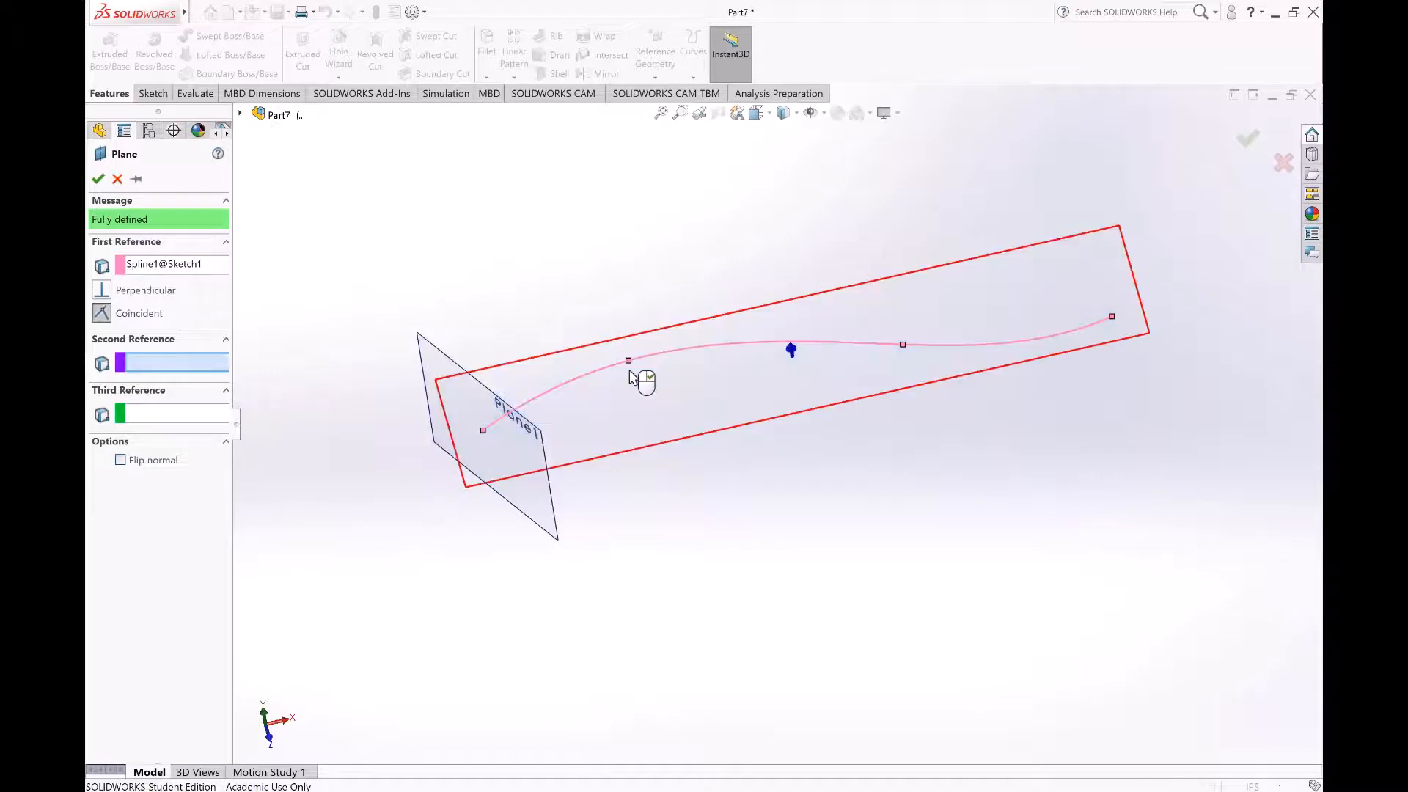
{"action": "left_click", "coordinate": [628, 362]}
{"action": "key", "text": "Return"}
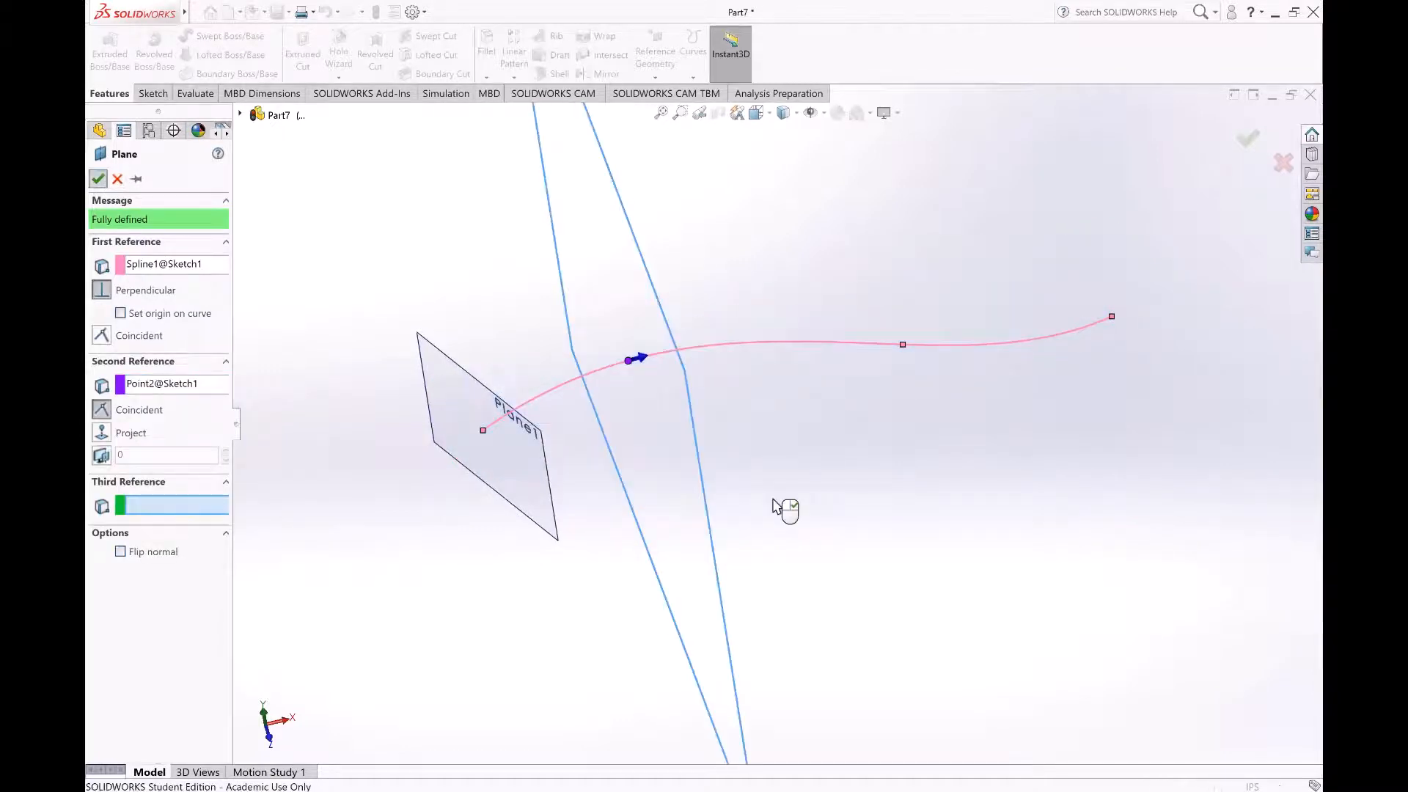
Step: Shrink the displayed borders of the plane at the spline's second point to a small rectangle around the curve
{"action": "middle_click_drag", "start_coordinate": [844, 433], "coordinate": [762, 503]}
{"action": "scroll", "coordinate": [761, 498], "scroll_direction": "up", "scroll_amount": 3}
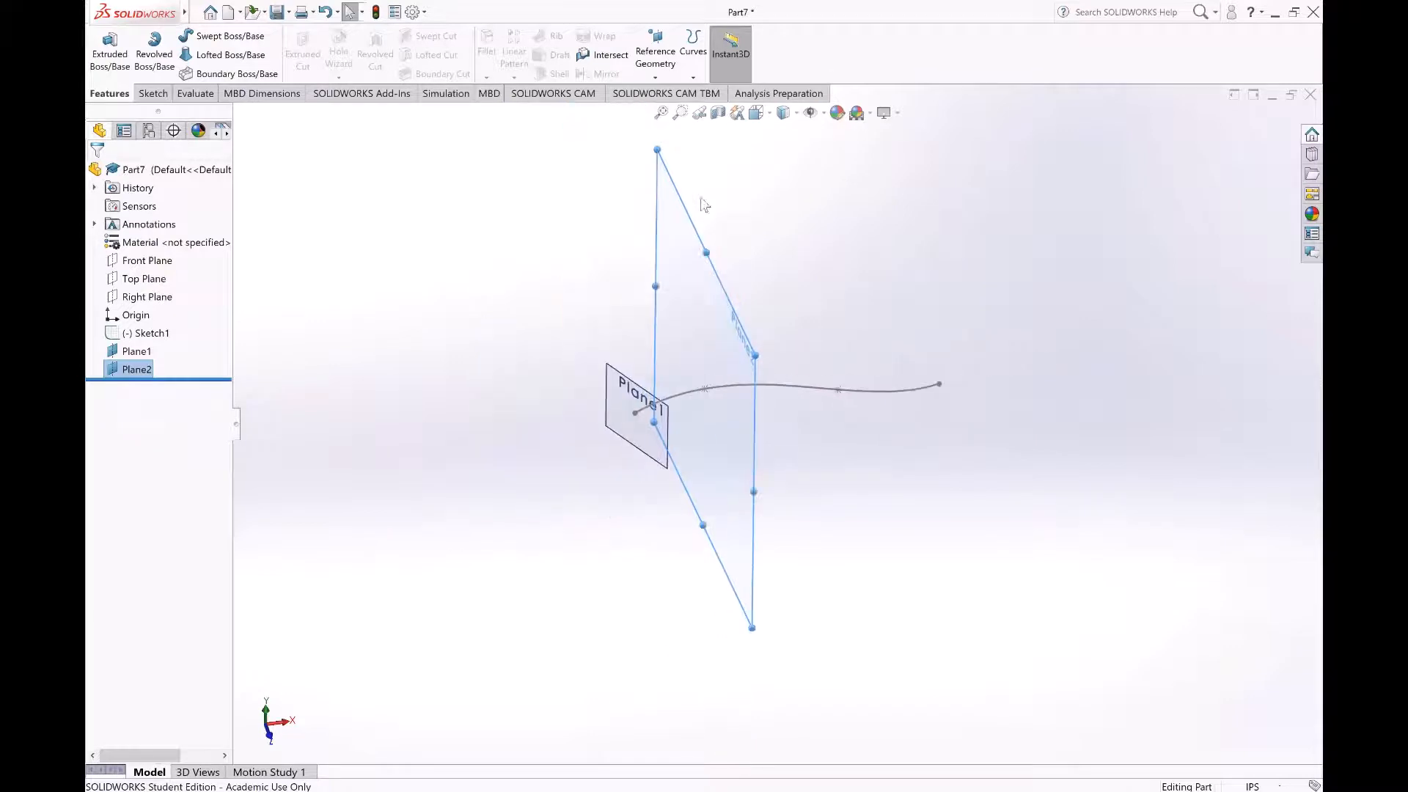
{"action": "key", "text": "ctrl+8"}
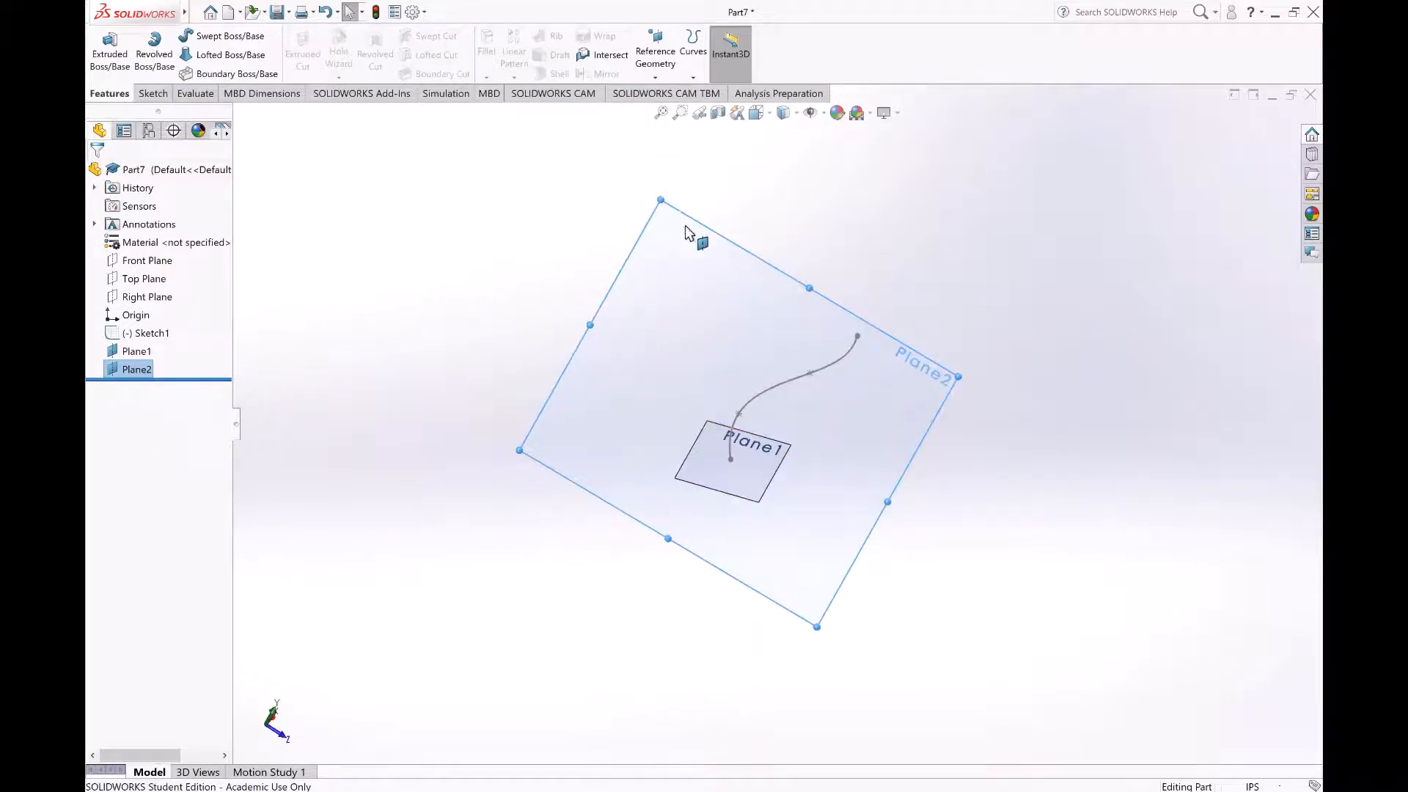
{"action": "left_click_drag", "start_coordinate": [660, 199], "coordinate": [718, 343]}
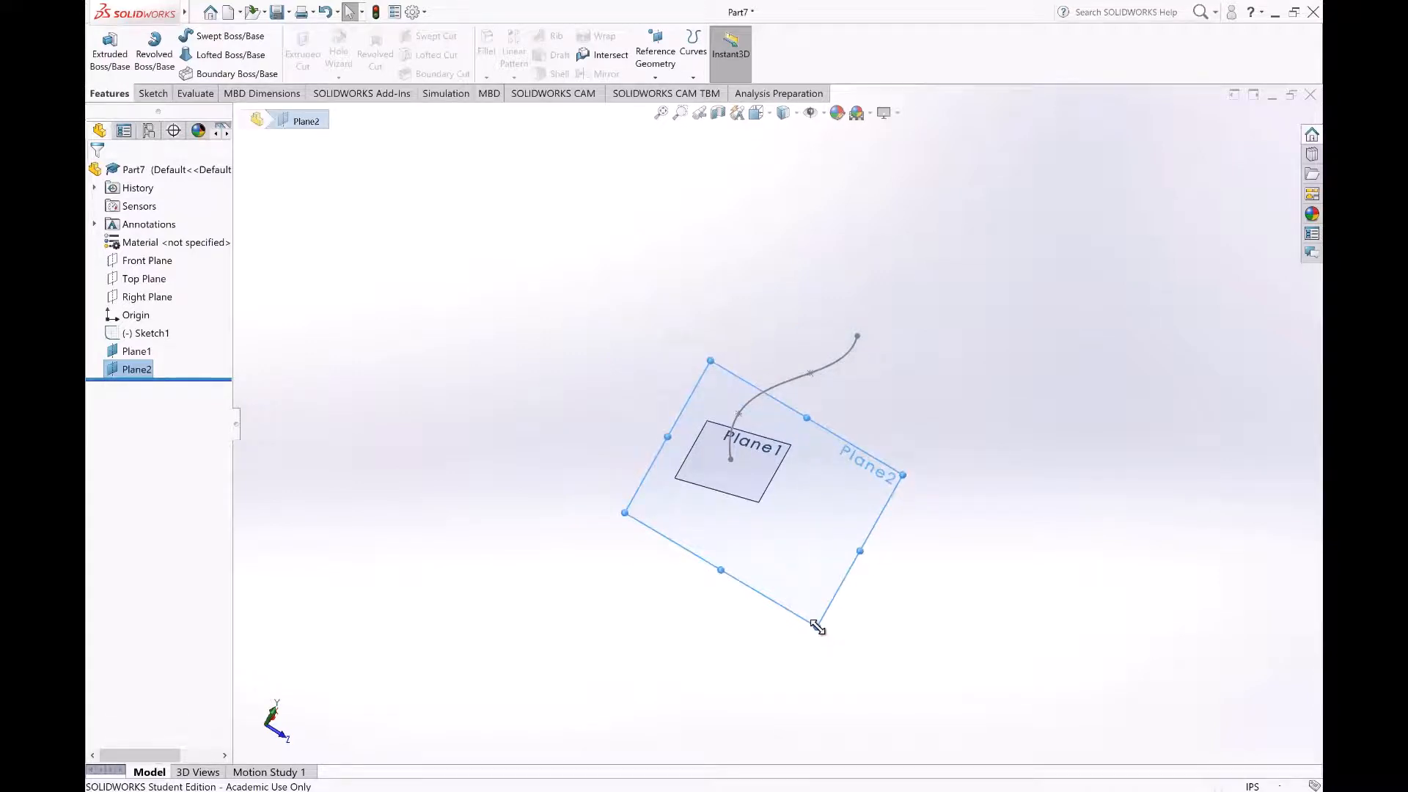
{"action": "left_click_drag", "start_coordinate": [817, 625], "coordinate": [757, 473]}
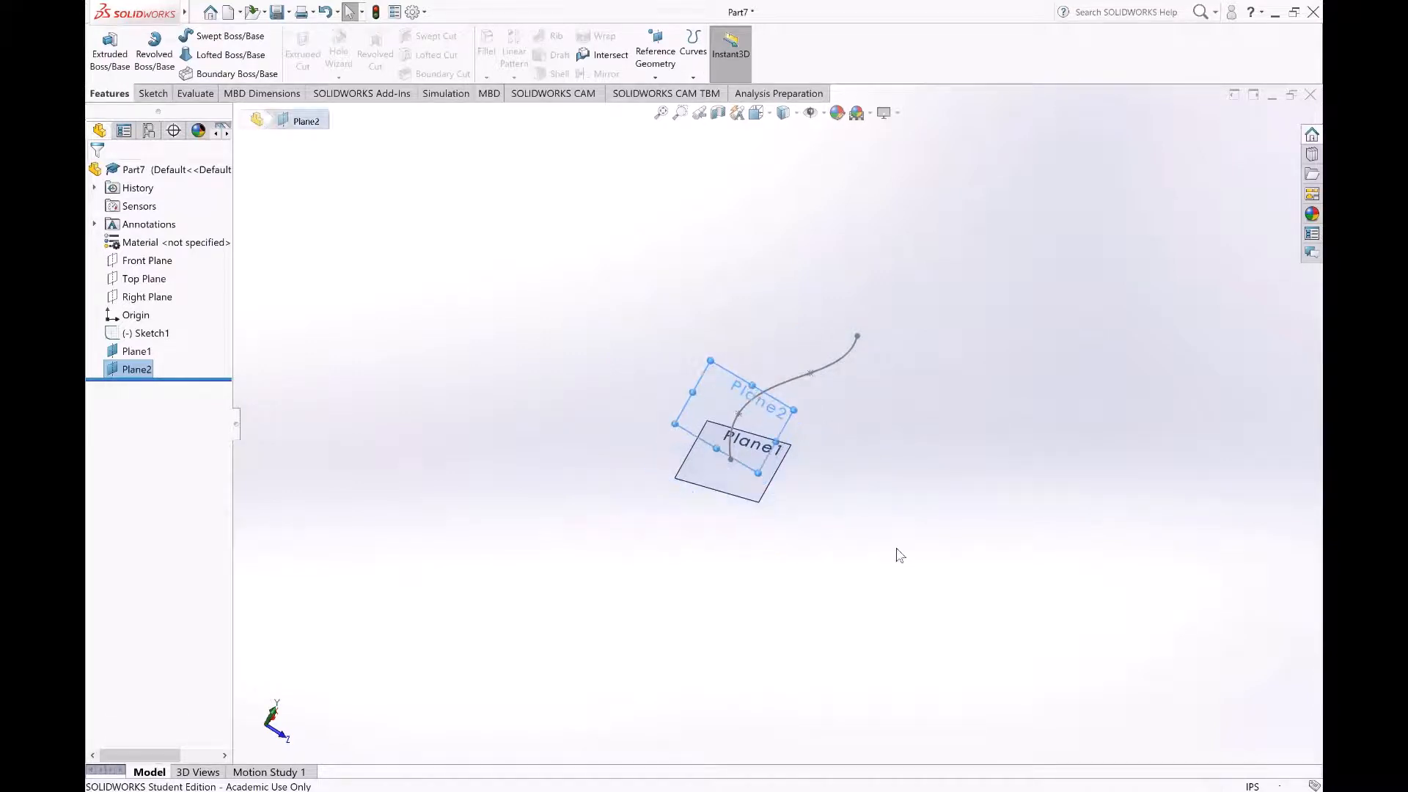
{"action": "mouse_move", "coordinate": [838, 528]}
{"action": "middle_mouse_down"}
{"action": "mouse_move", "coordinate": [821, 506]}
{"action": "mouse_move", "coordinate": [812, 519]}
{"action": "middle_mouse_up"}
{"action": "left_click", "coordinate": [876, 530]}
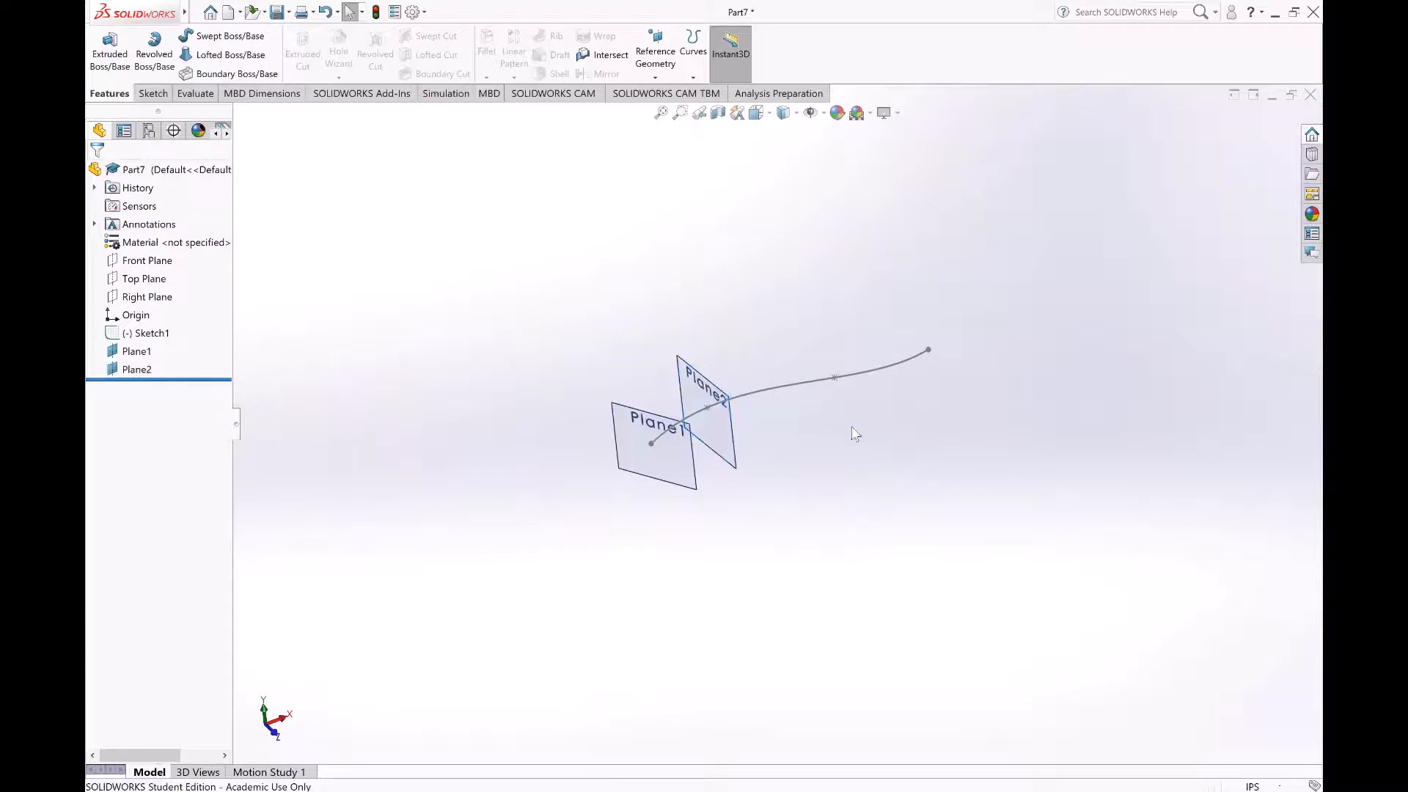
Step: Create a reference plane perpendicular to the spline and coincident with the endpoint at the curve's far end
{"action": "scroll", "coordinate": [851, 425], "scroll_direction": "down", "scroll_amount": 3}
{"action": "middle_click_drag", "start_coordinate": [698, 437], "coordinate": [700, 481]}
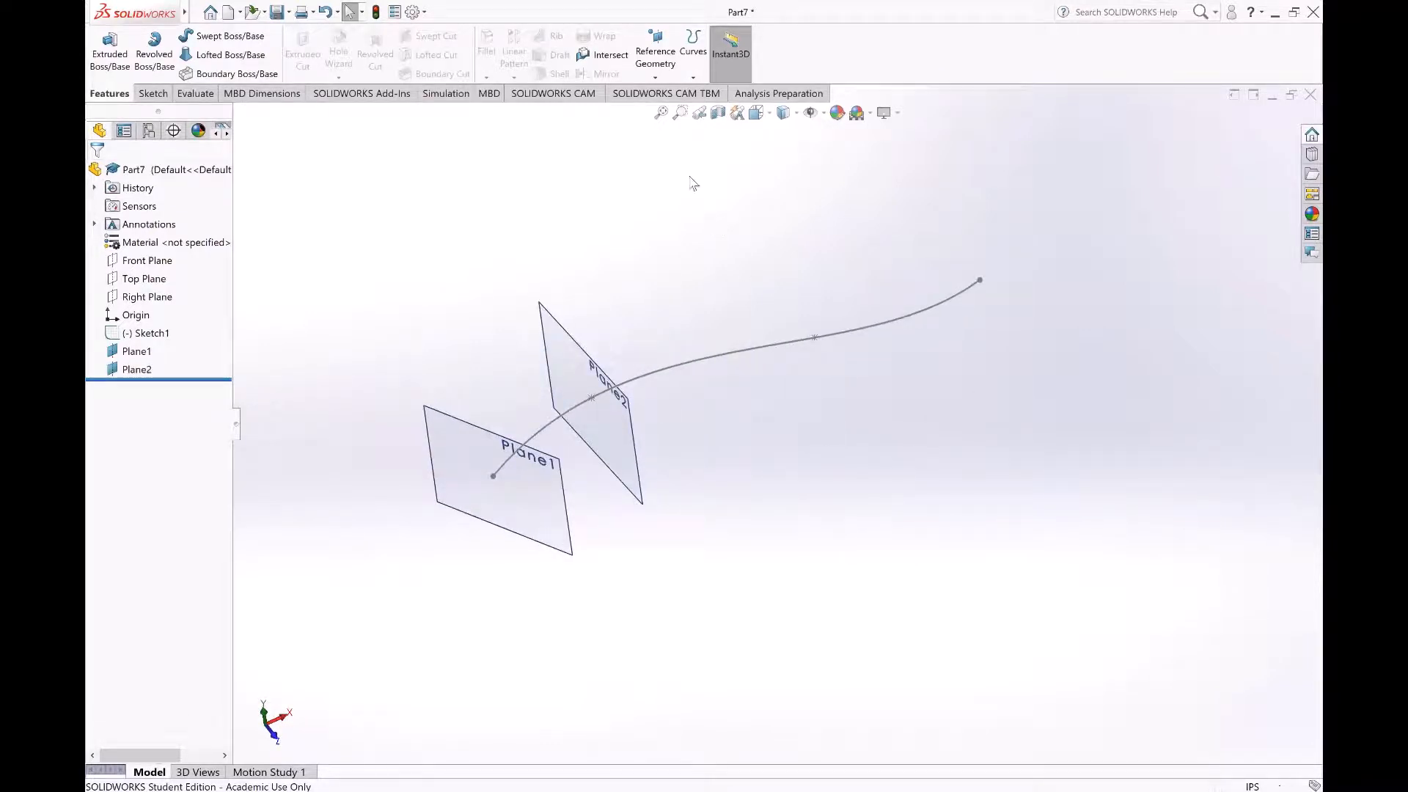
{"action": "left_click", "coordinate": [652, 66]}
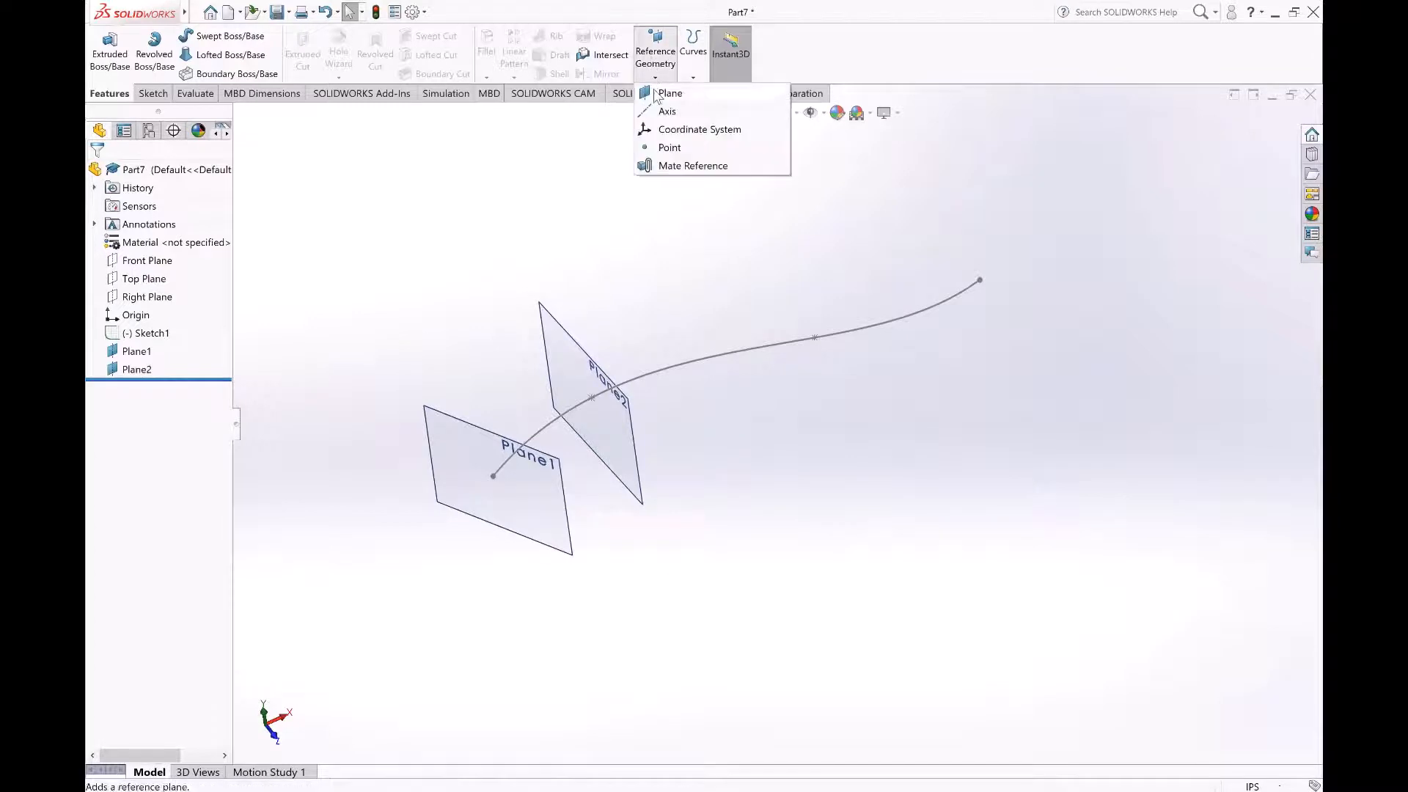
{"action": "left_click", "coordinate": [667, 93]}
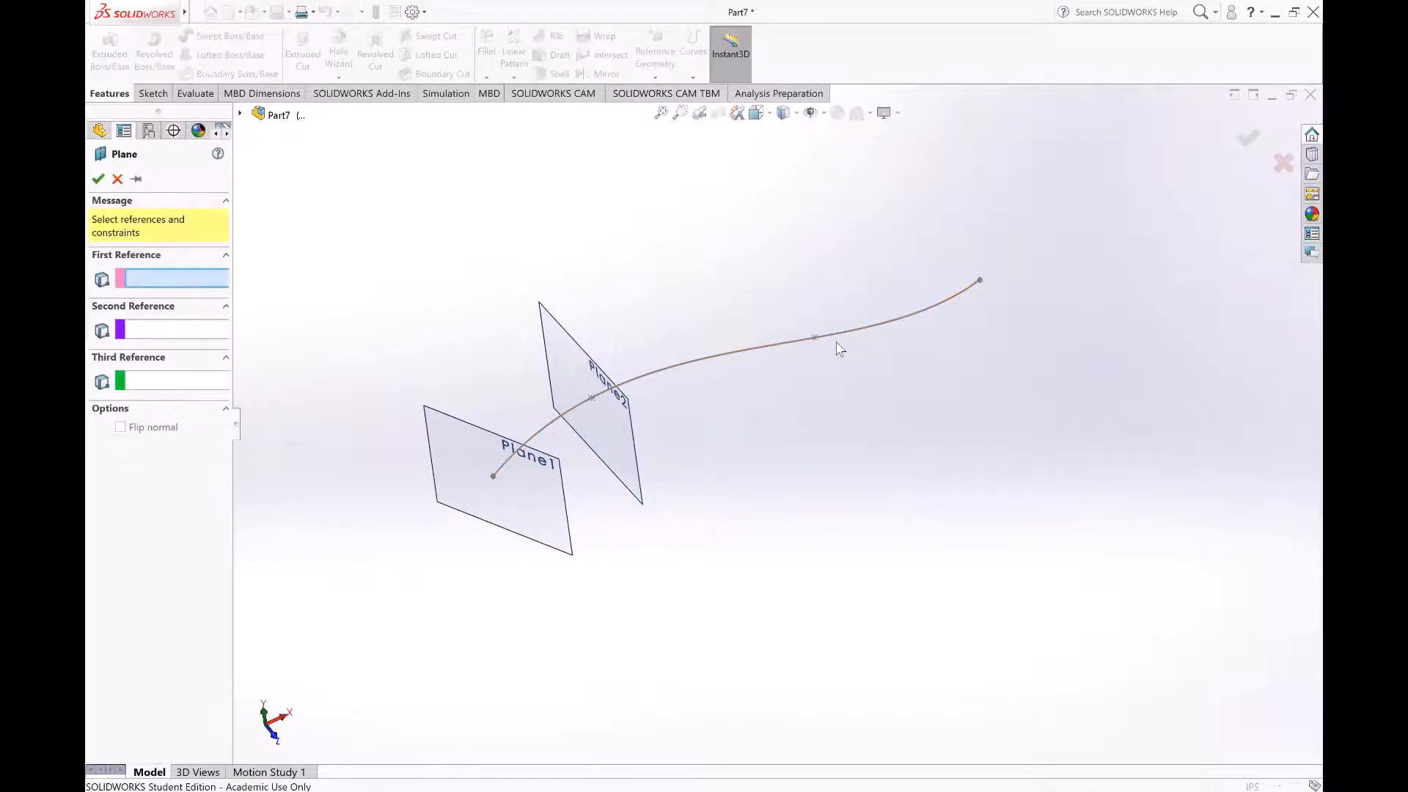
{"action": "left_click", "coordinate": [952, 298]}
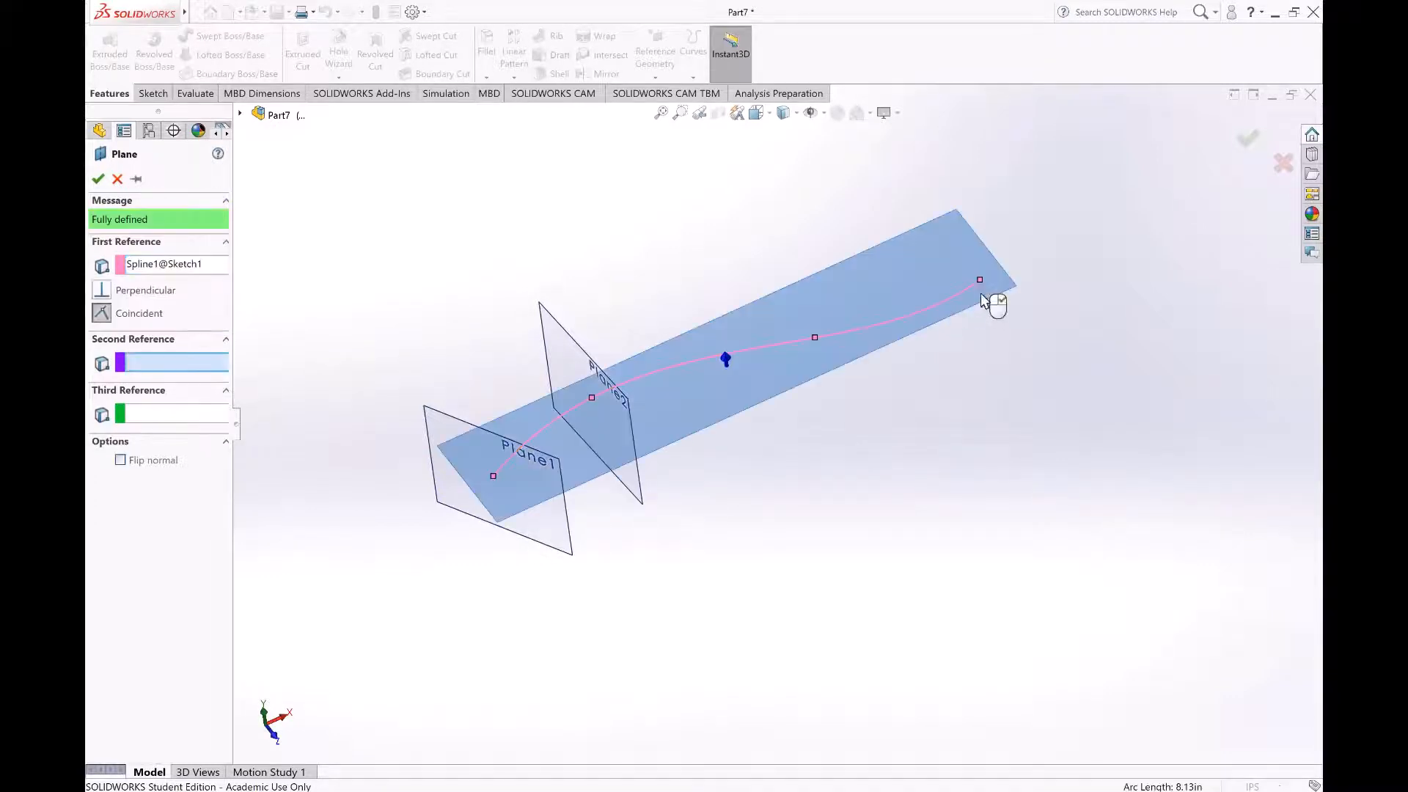
{"action": "left_click", "coordinate": [979, 281]}
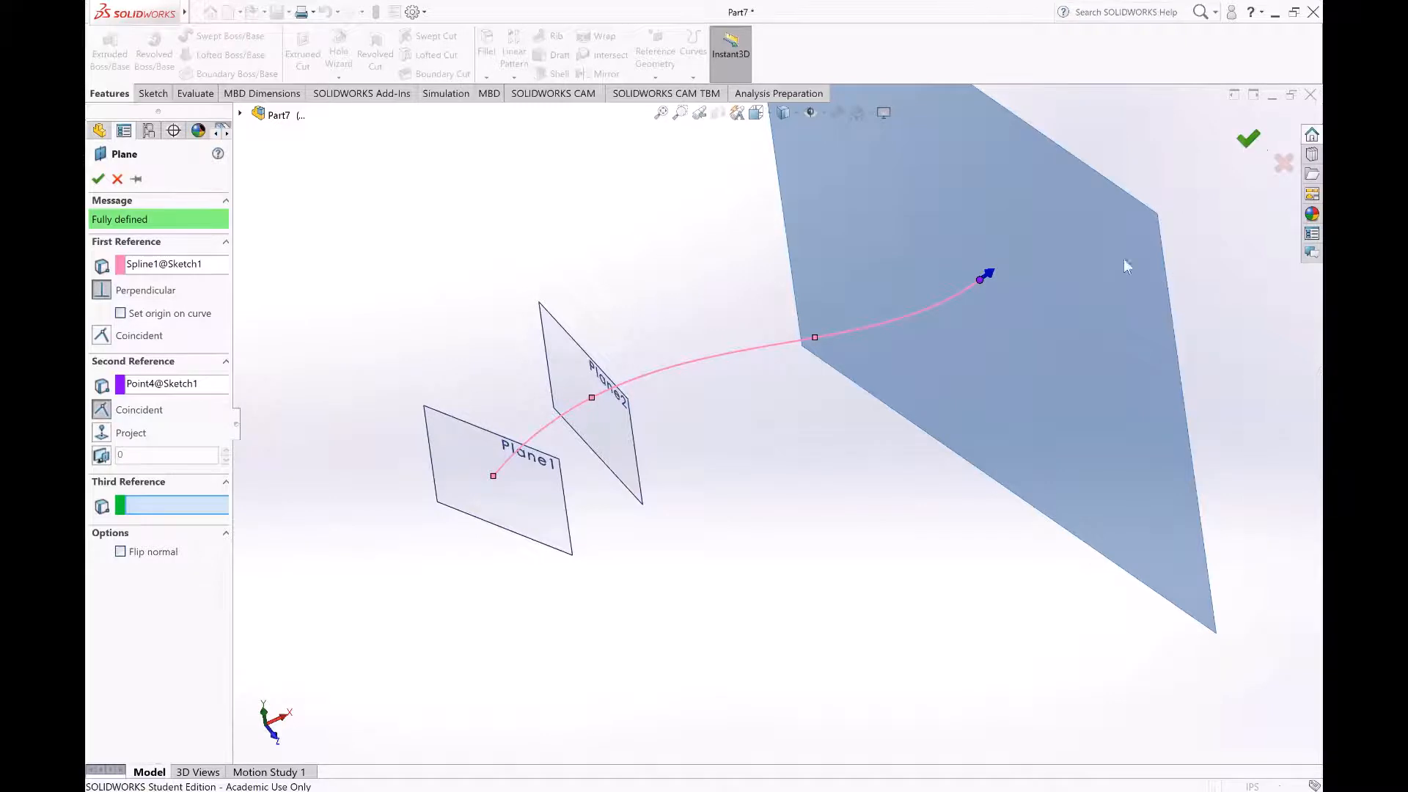
Step: Shrink the displayed borders of the far-end plane to a small rectangle around the spline's last point
{"action": "scroll", "coordinate": [936, 491], "scroll_direction": "up", "scroll_amount": 2}
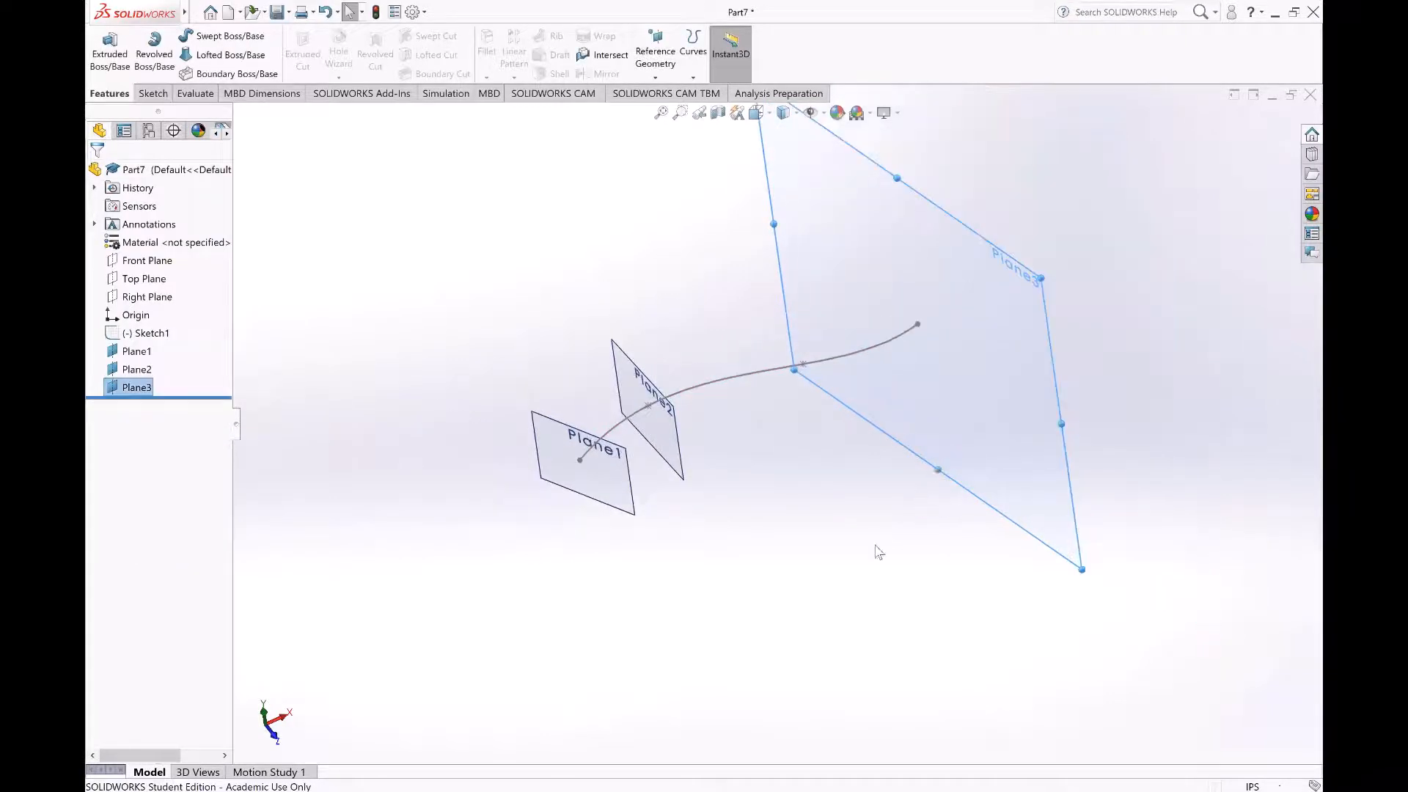
{"action": "middle_click_drag", "start_coordinate": [879, 551], "coordinate": [911, 519]}
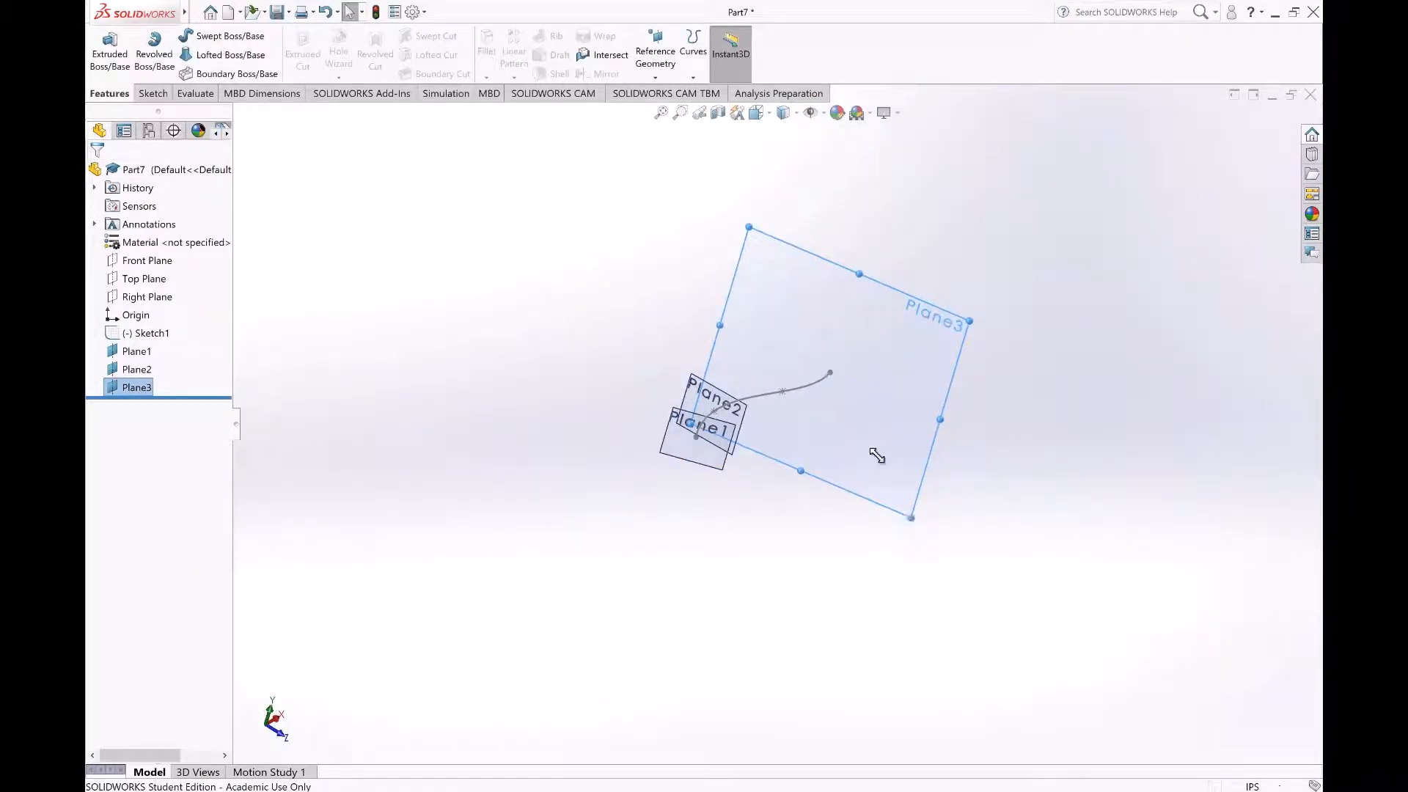
{"action": "left_click_drag", "start_coordinate": [877, 456], "coordinate": [846, 421]}
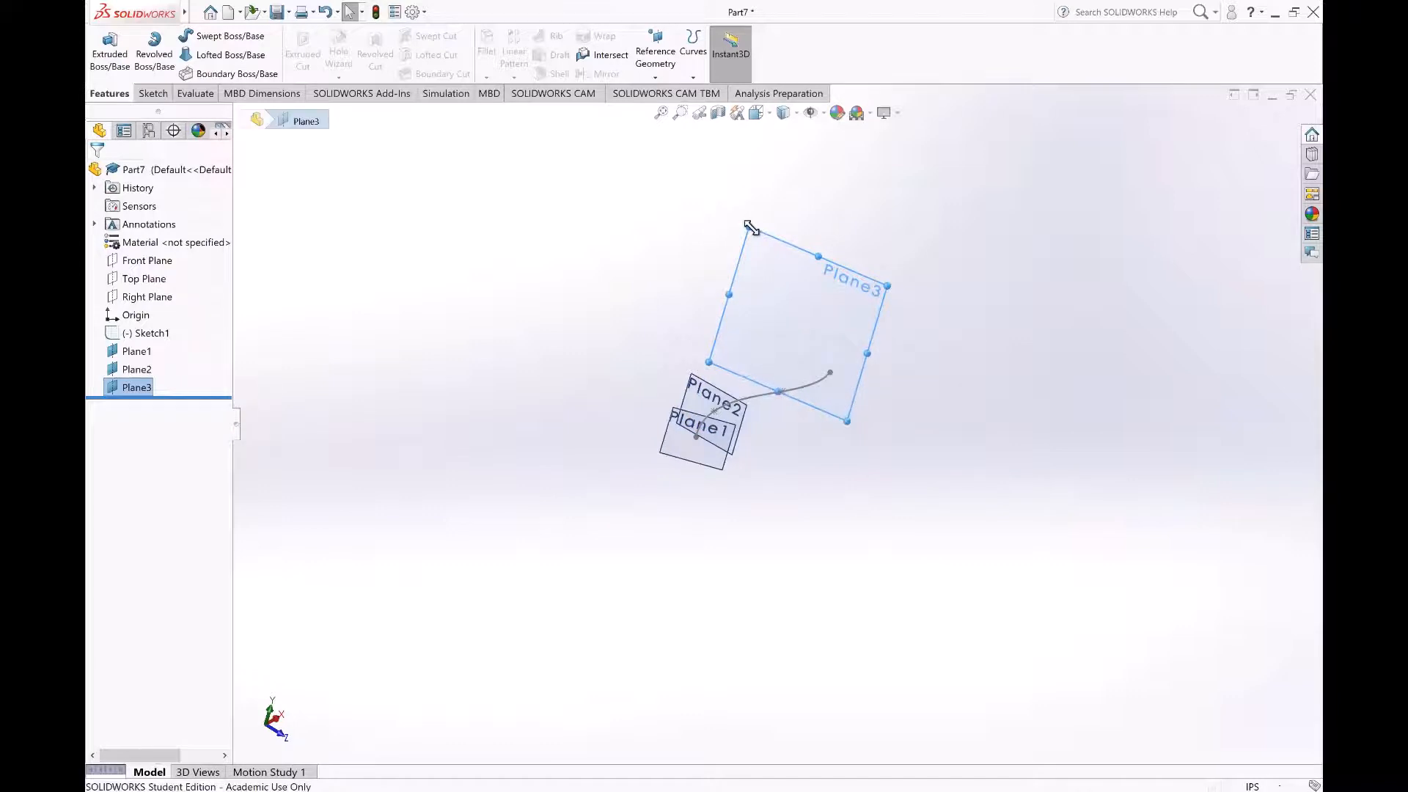
{"action": "left_click_drag", "start_coordinate": [749, 228], "coordinate": [805, 332]}
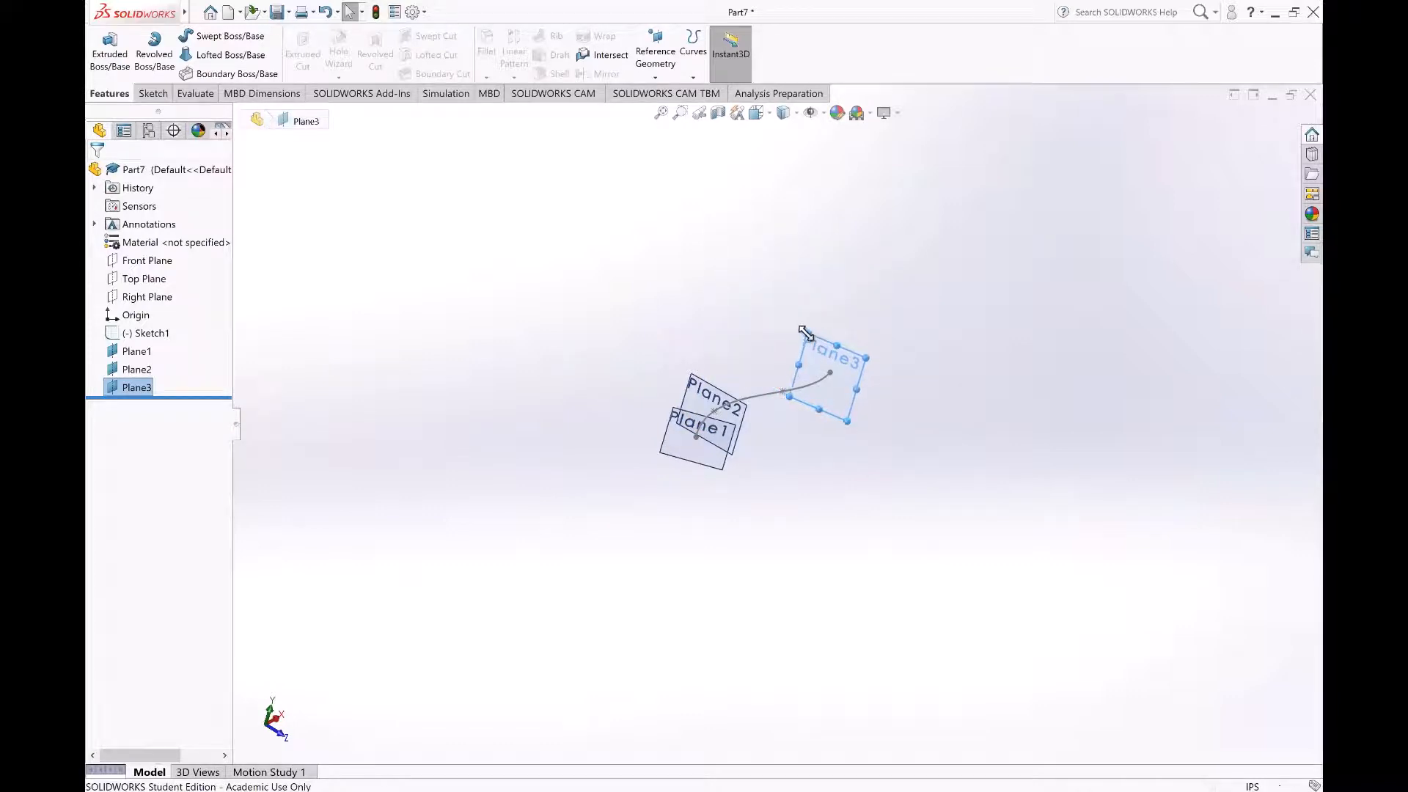
{"action": "left_click", "coordinate": [846, 514]}
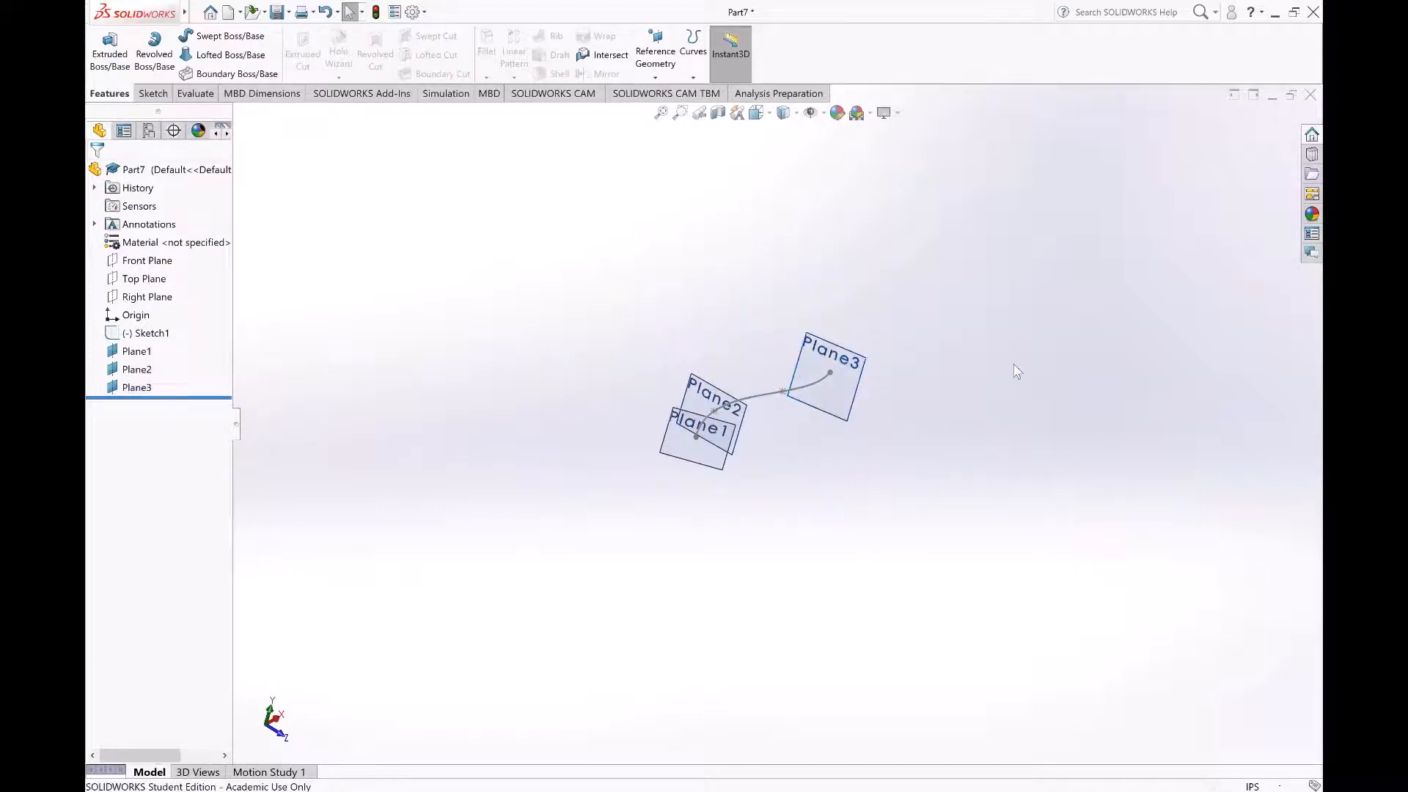
Step: Start a sketch on the plane at the spline's start point and view it face-on
{"action": "scroll", "coordinate": [745, 471], "scroll_direction": "down", "scroll_amount": 5}
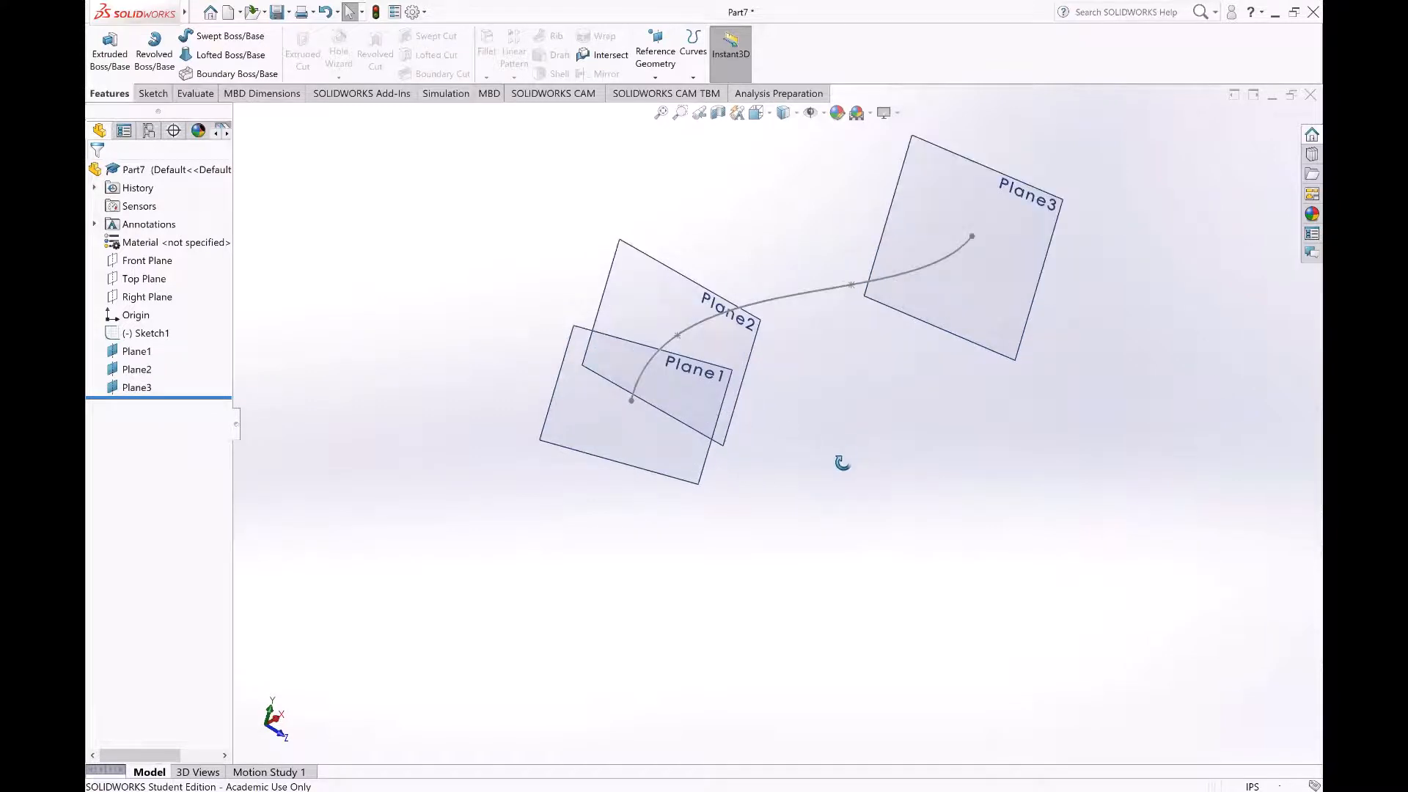
{"action": "middle_click_drag", "start_coordinate": [843, 462], "coordinate": [645, 494]}
{"action": "scroll", "coordinate": [619, 455], "scroll_direction": "down", "scroll_amount": 3}
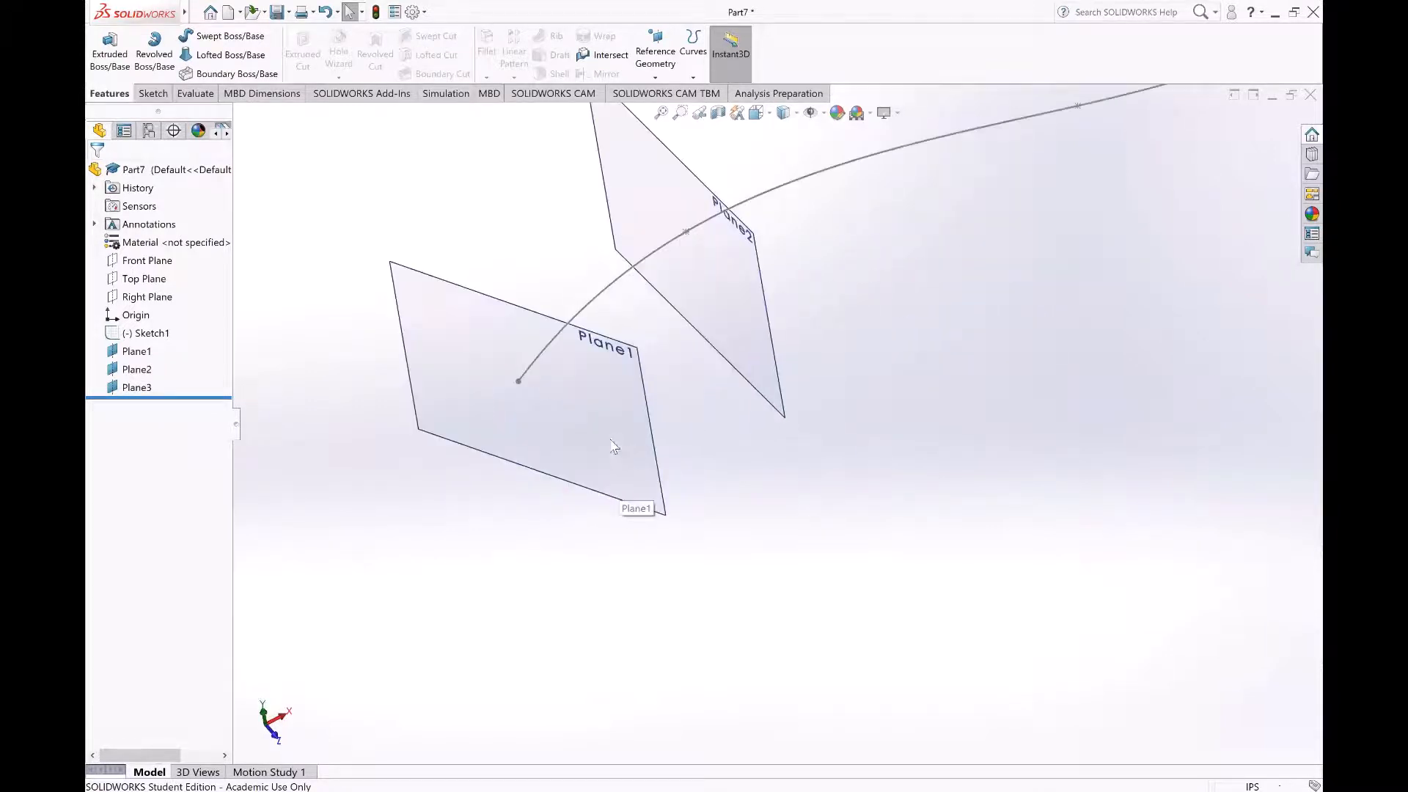
{"action": "left_click", "coordinate": [618, 440]}
{"action": "left_click", "coordinate": [654, 414]}
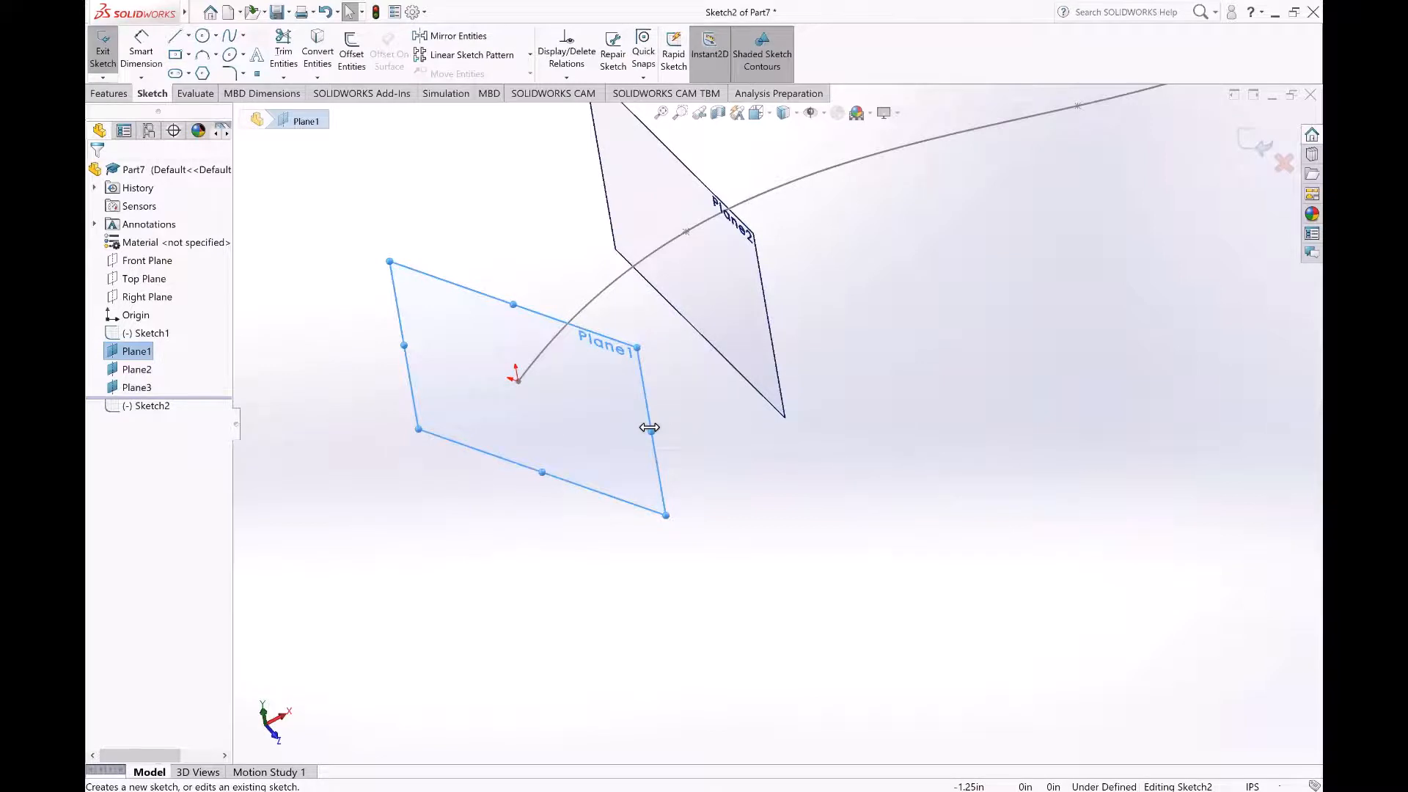
{"action": "key", "text": "space"}
{"action": "left_click", "coordinate": [790, 522]}
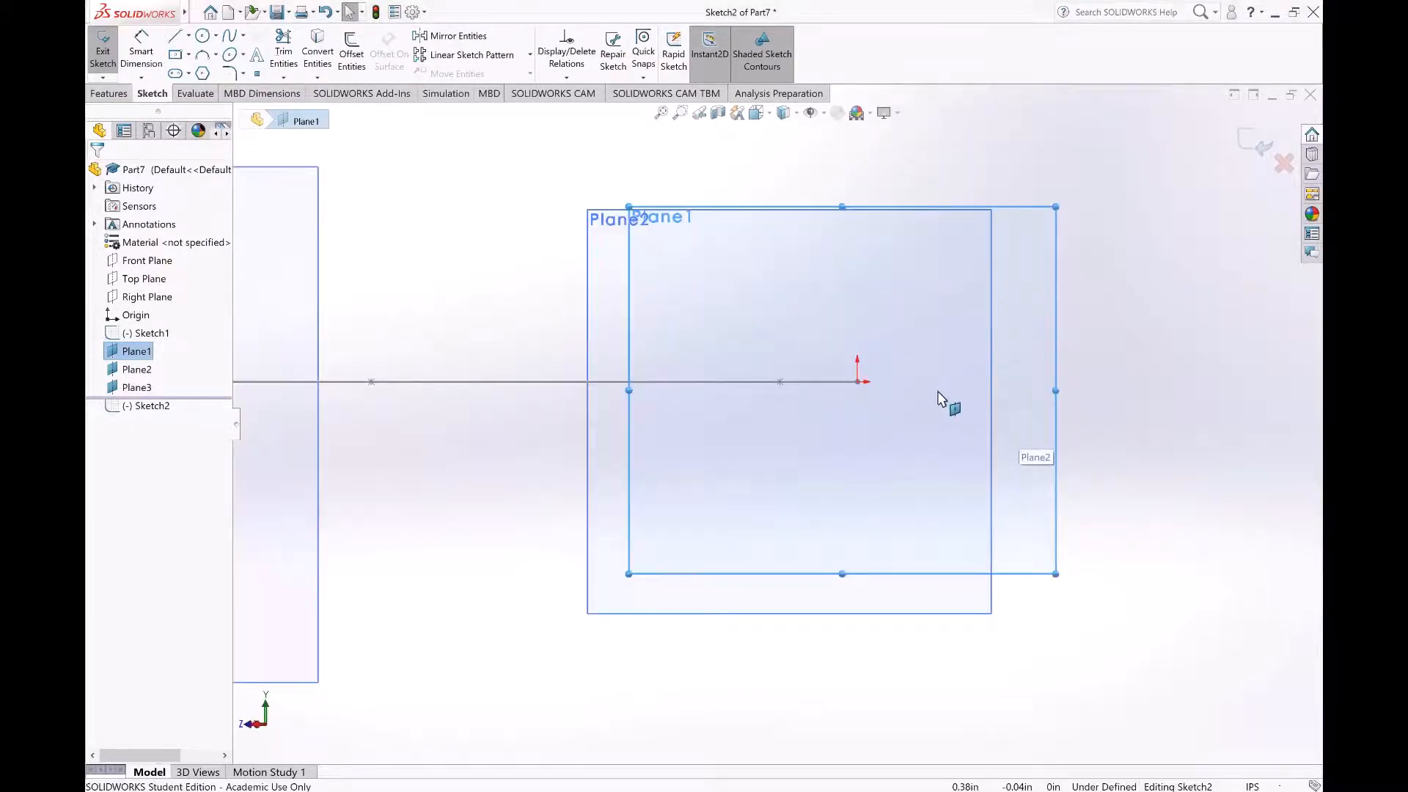
Step: Sketch a circle about 1.58 in in diameter centred on the spline's start point and exit the sketch
{"action": "scroll", "coordinate": [943, 399], "scroll_direction": "down", "scroll_amount": 3}
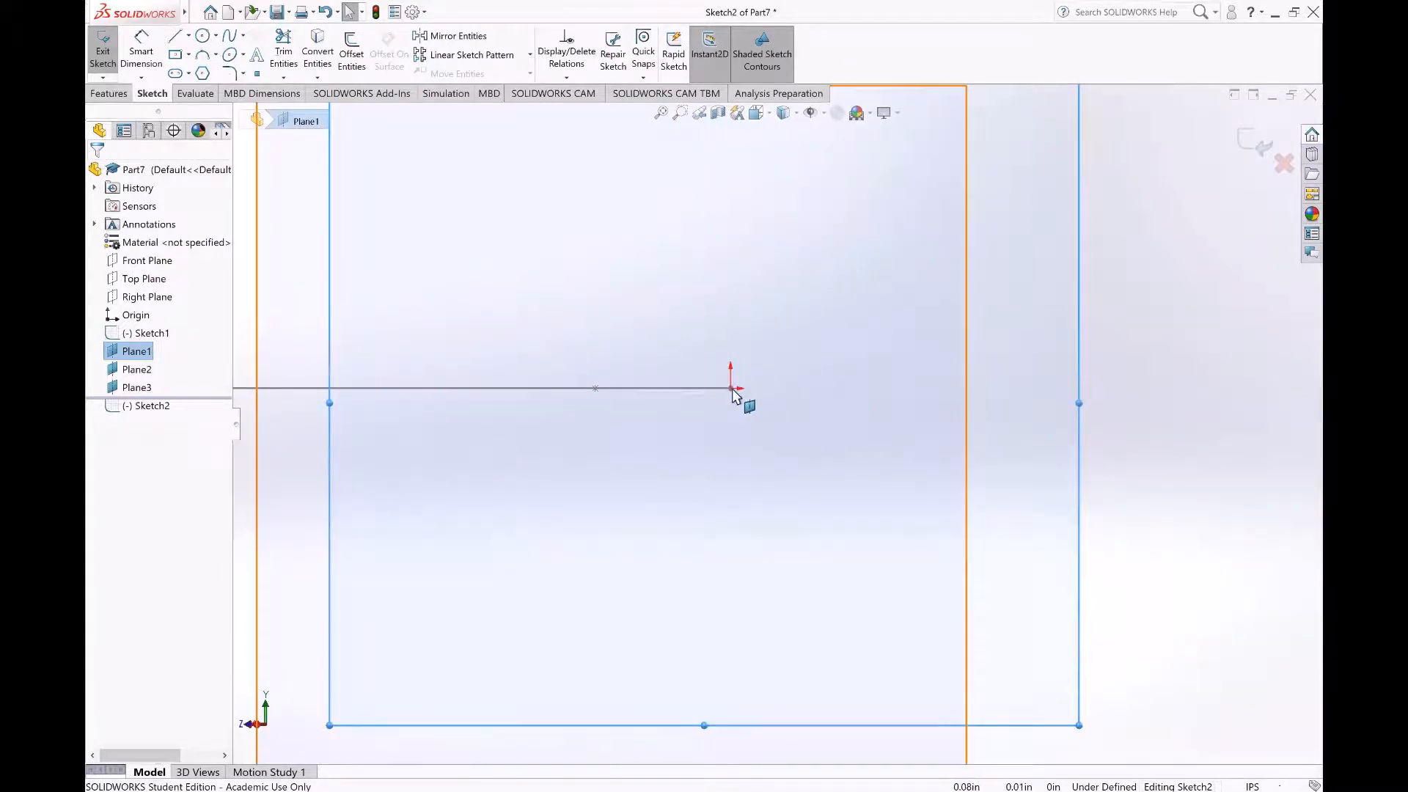
{"action": "scroll", "coordinate": [762, 393], "scroll_direction": "down", "scroll_amount": 3}
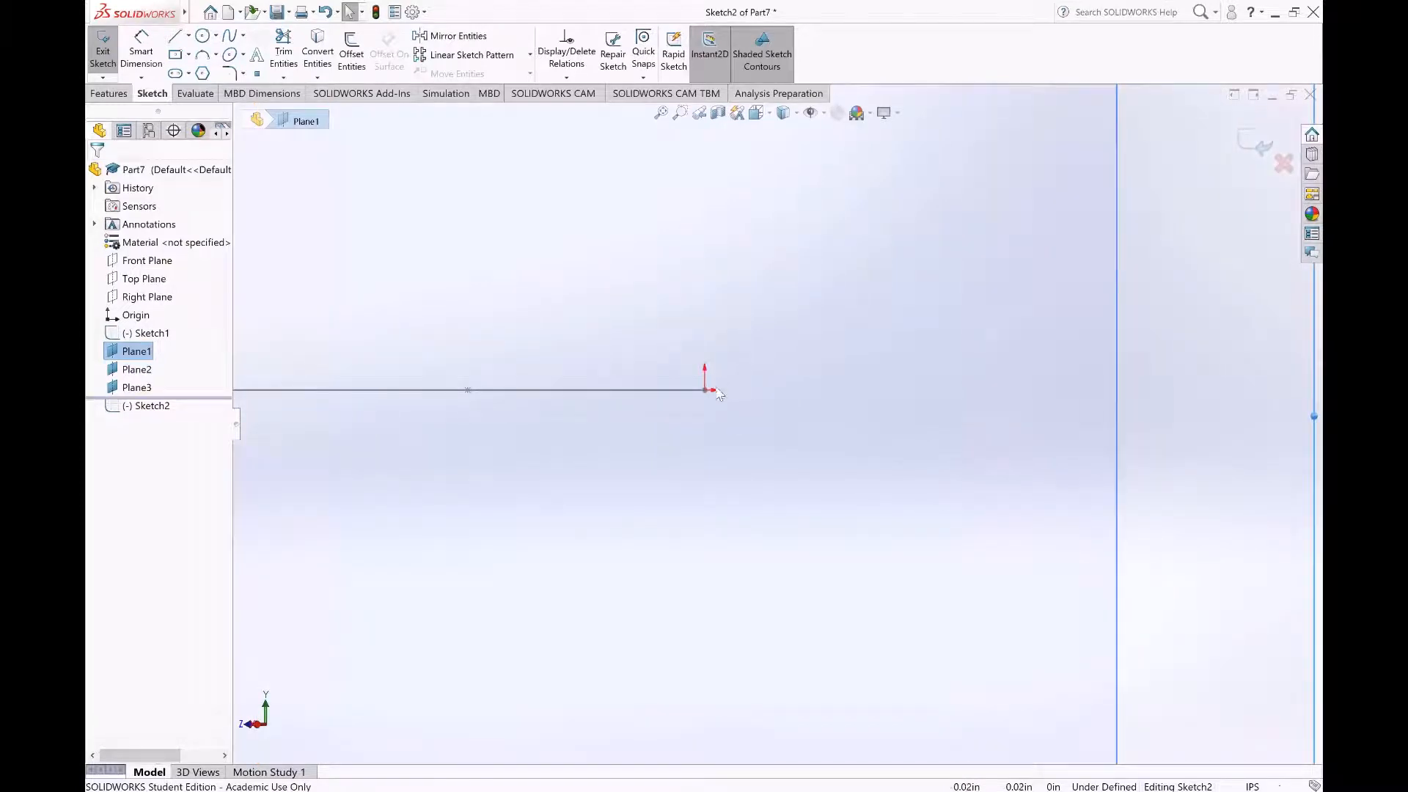
{"action": "scroll", "coordinate": [772, 415], "scroll_direction": "up", "scroll_amount": 3}
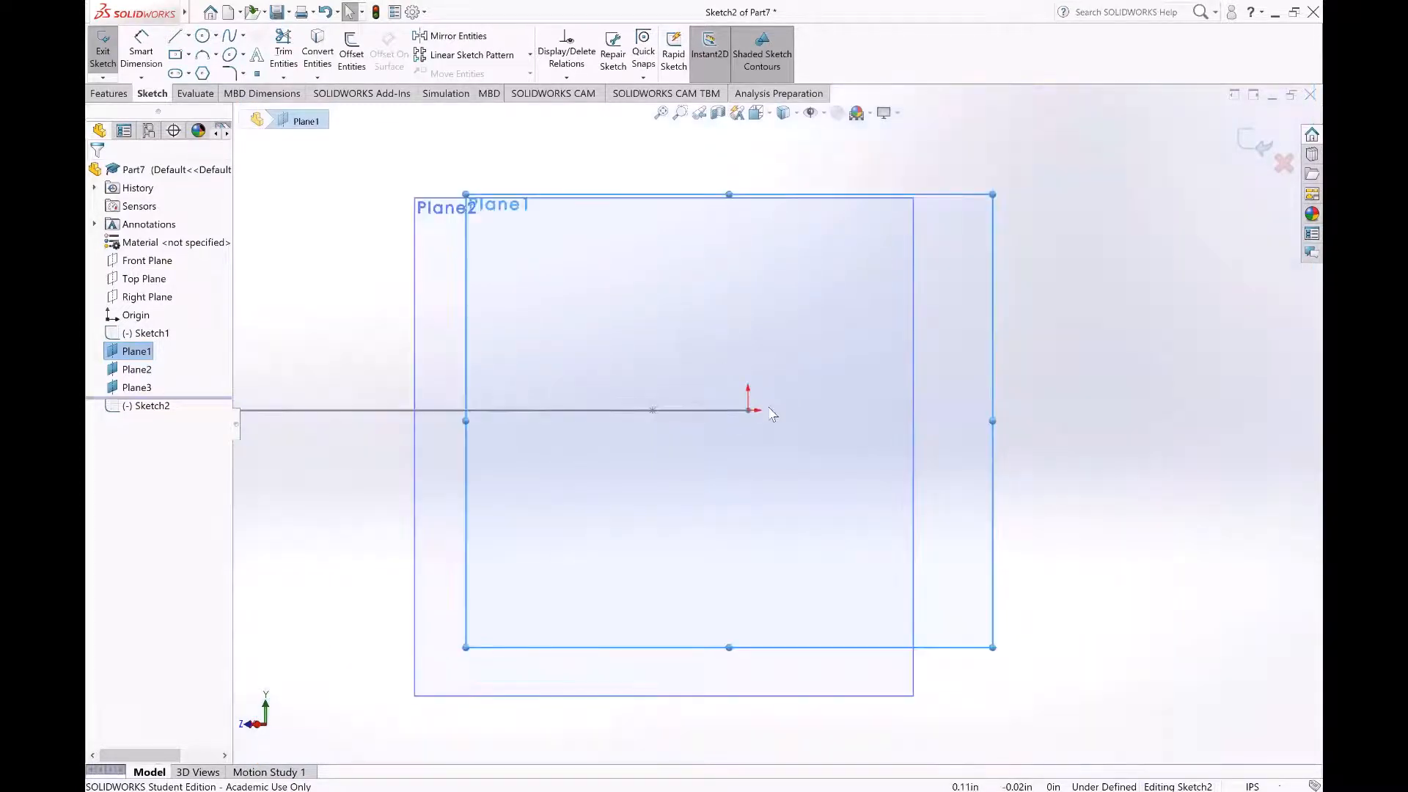
{"action": "scroll", "coordinate": [804, 411], "scroll_direction": "down", "scroll_amount": 3}
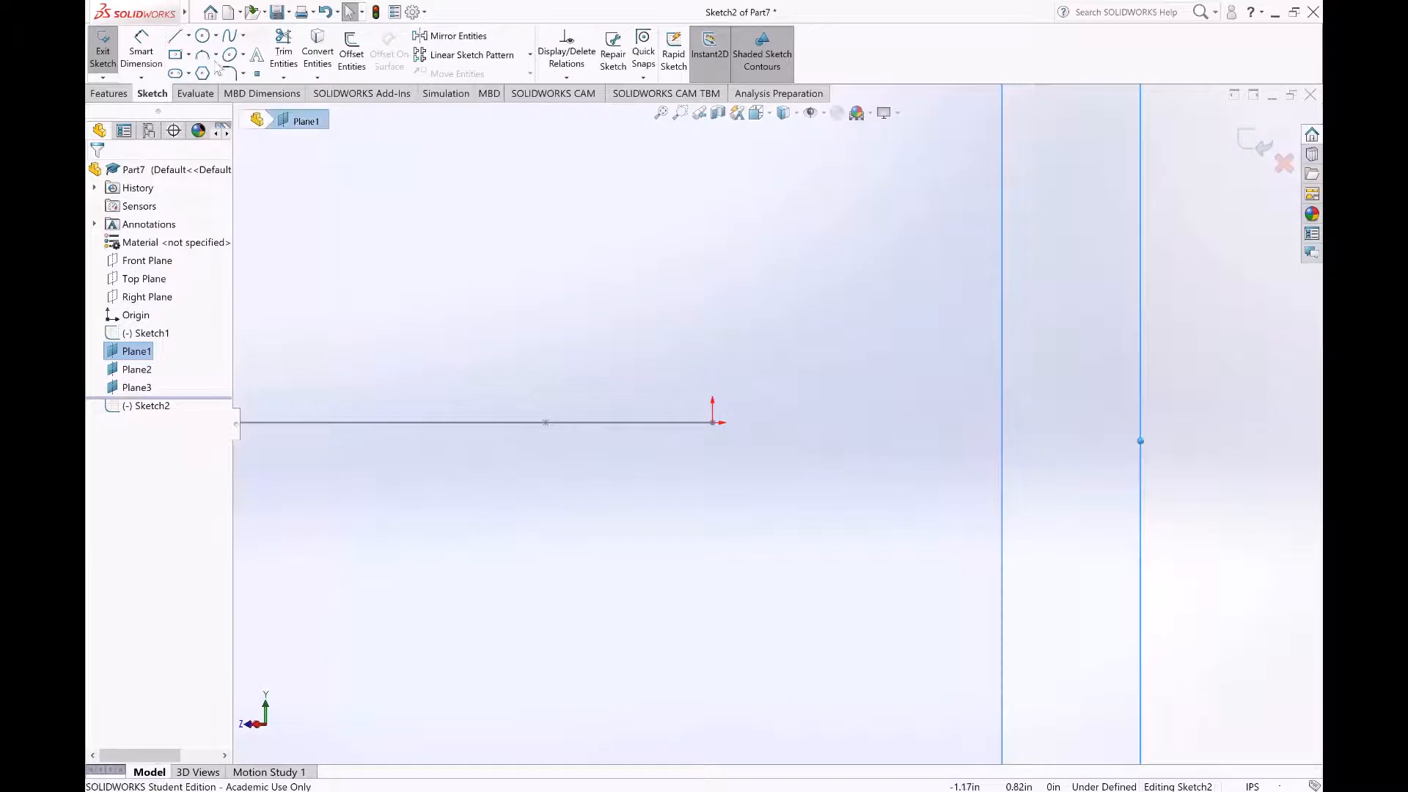
{"action": "left_click", "coordinate": [203, 36]}
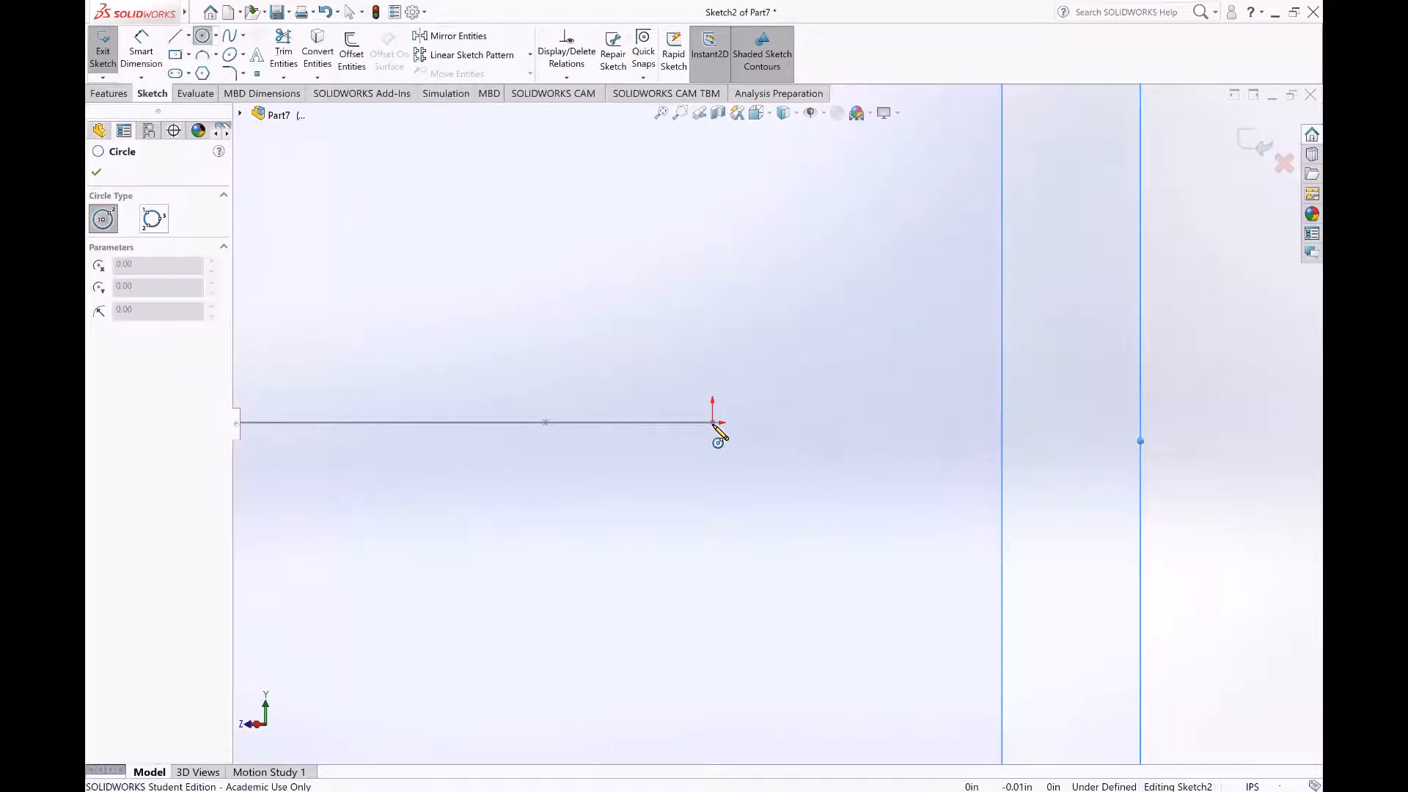
{"action": "left_click", "coordinate": [712, 423]}
{"action": "scroll", "coordinate": [740, 531], "scroll_direction": "up", "scroll_amount": 4}
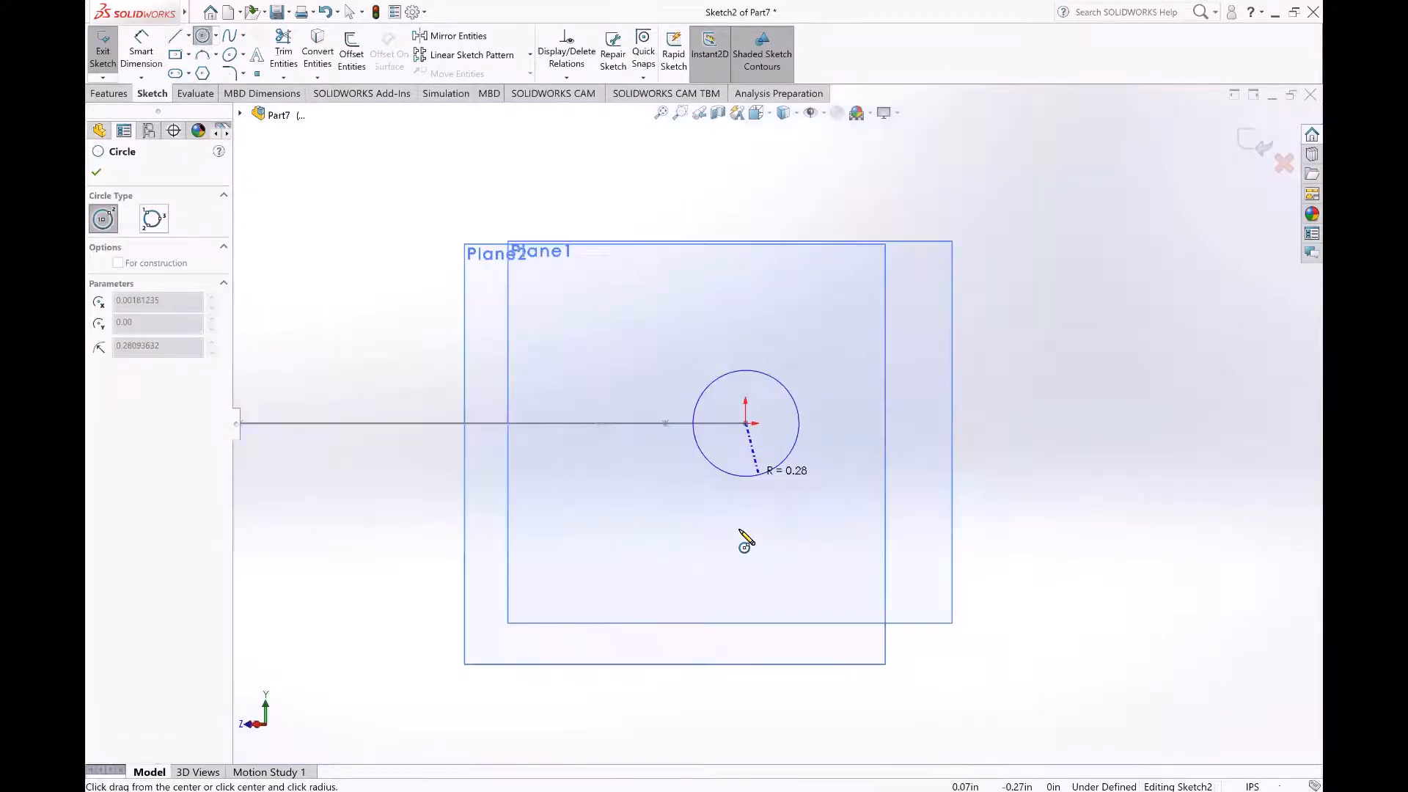
{"action": "left_click", "coordinate": [745, 573]}
{"action": "left_click", "coordinate": [1251, 143]}
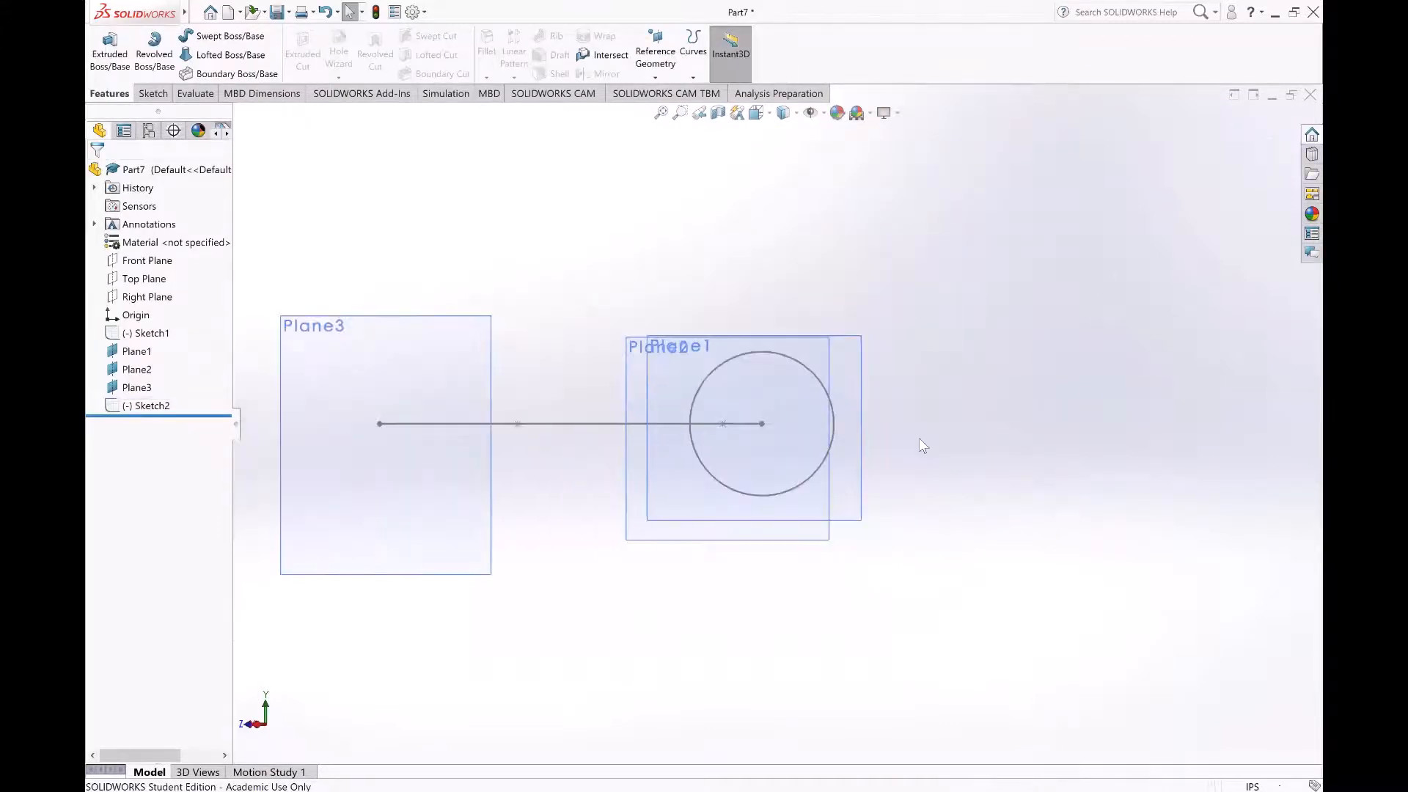
Step: Shrink the circle at the spline's start point to a diameter of about 0.98 in
{"action": "middle_click_drag", "start_coordinate": [899, 518], "coordinate": [896, 527]}
{"action": "scroll", "coordinate": [847, 386], "scroll_direction": "down", "scroll_amount": 4}
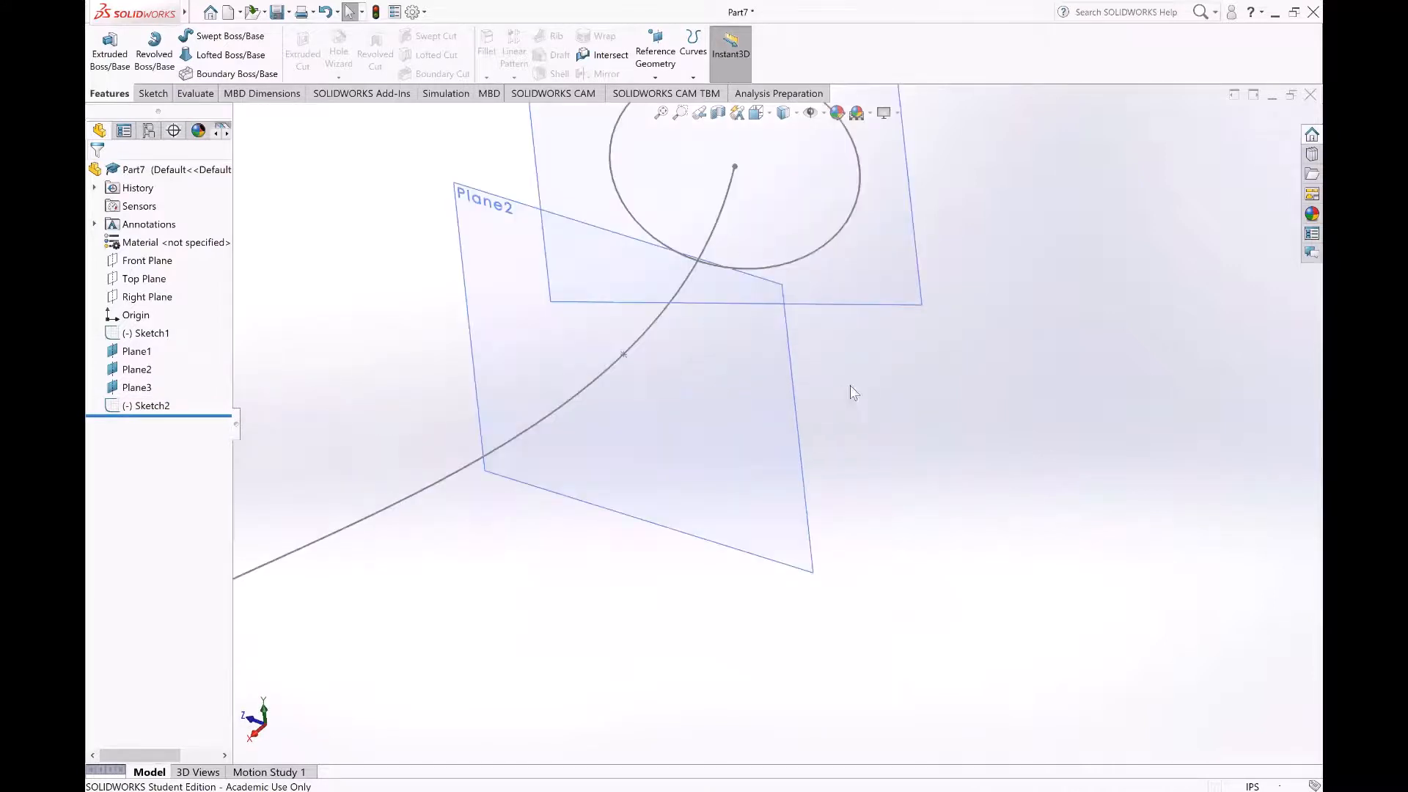
{"action": "scroll", "coordinate": [866, 381], "scroll_direction": "up", "scroll_amount": 4}
{"action": "middle_click_drag", "start_coordinate": [869, 379], "coordinate": [870, 445]}
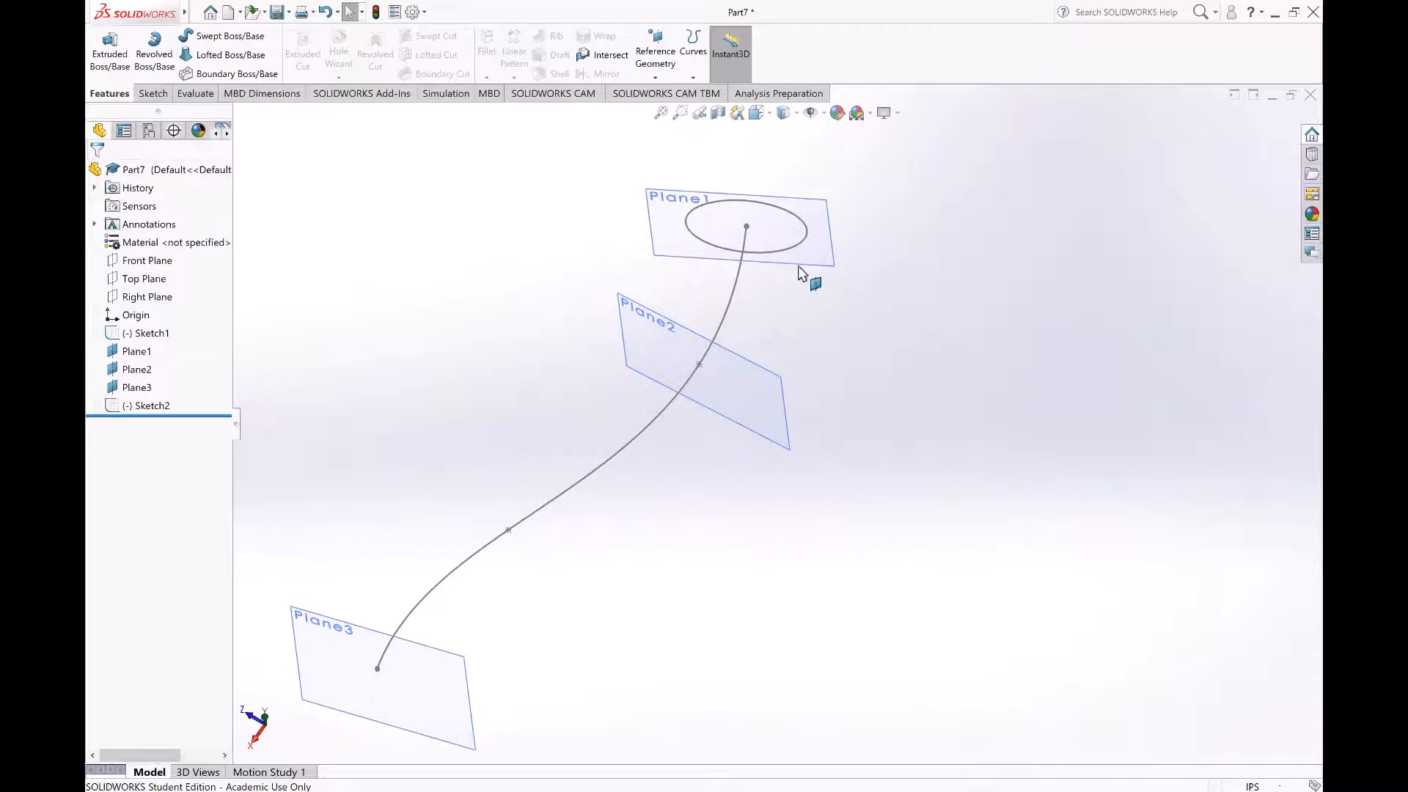
{"action": "middle_click_drag", "start_coordinate": [801, 361], "coordinate": [795, 276]}
{"action": "scroll", "coordinate": [778, 266], "scroll_direction": "down", "scroll_amount": 3}
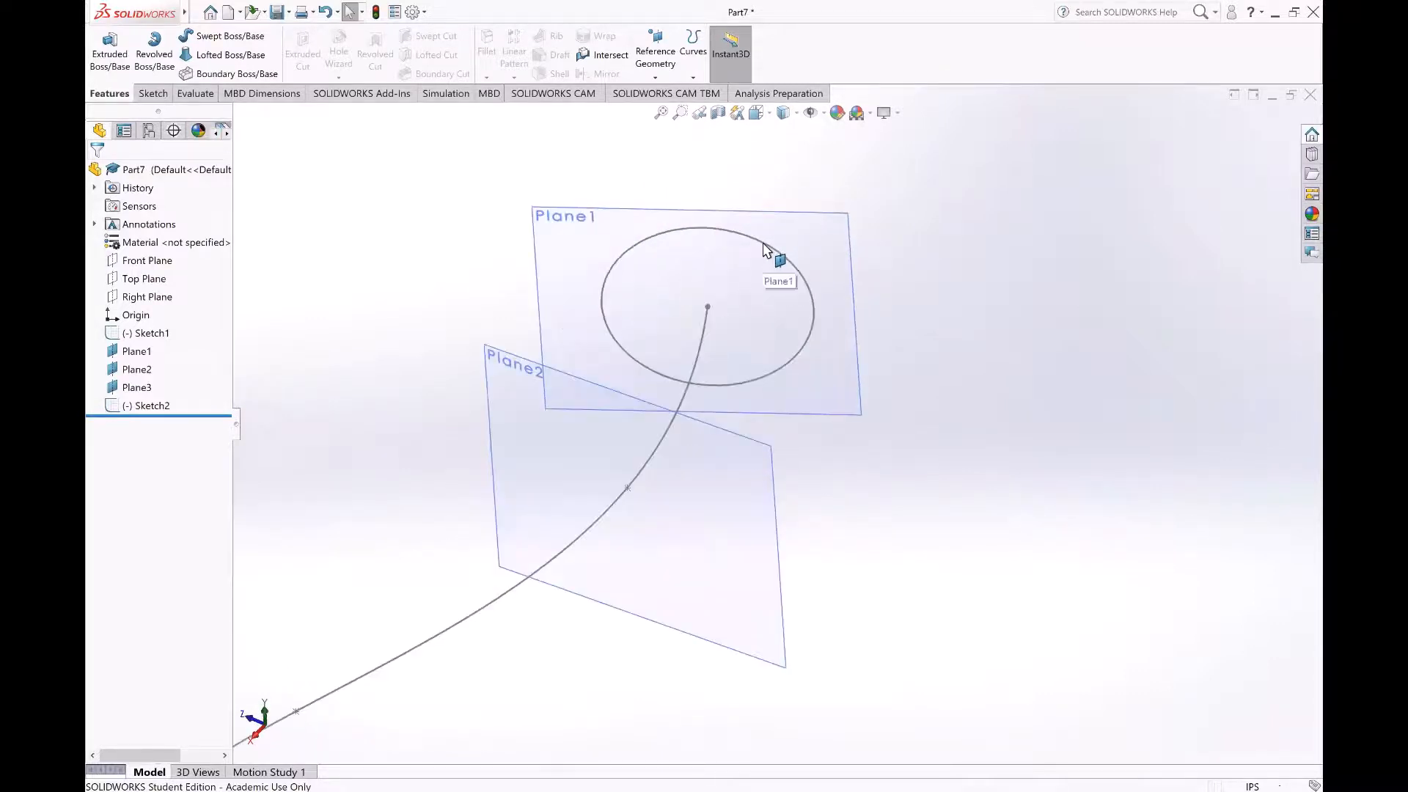
{"action": "left_click", "coordinate": [763, 245]}
{"action": "left_click", "coordinate": [791, 198]}
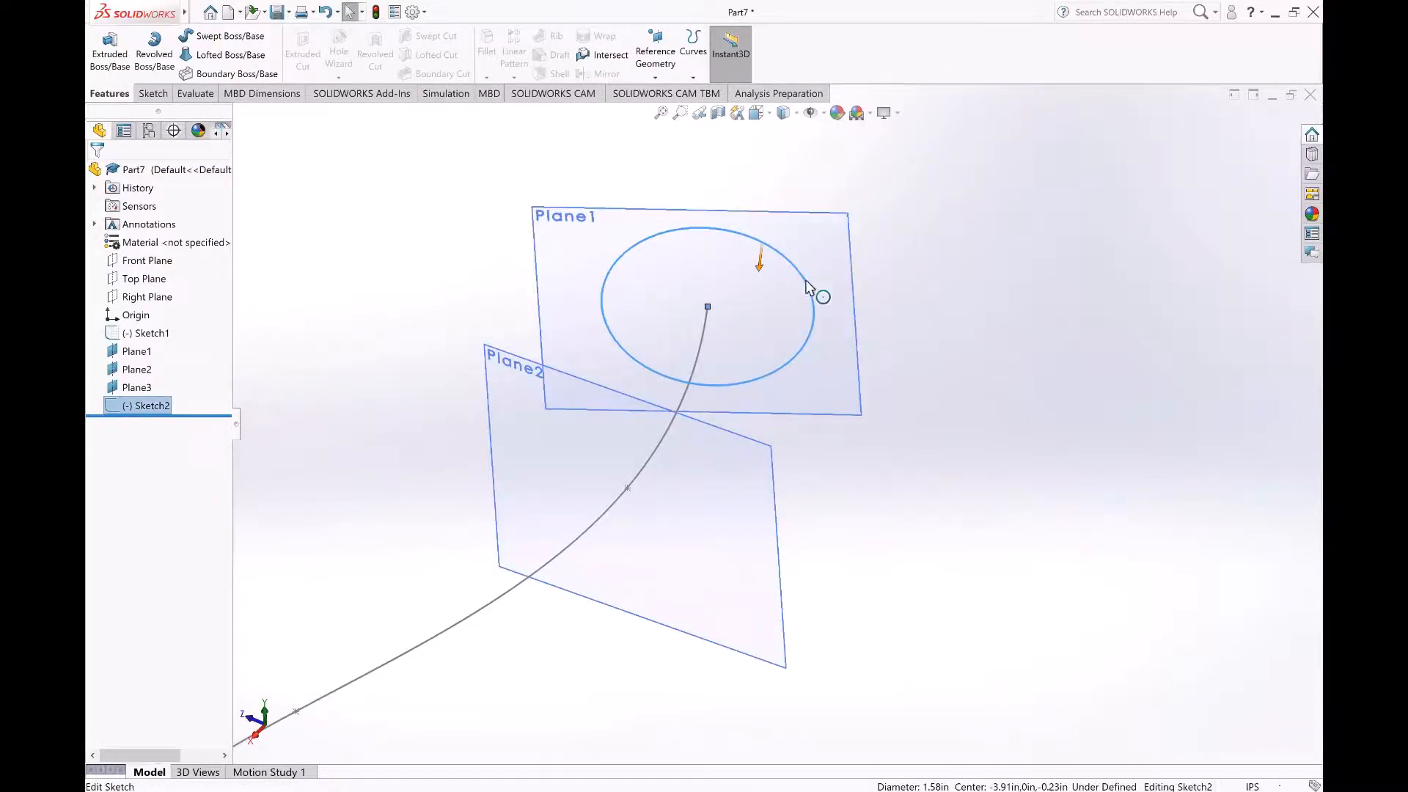
{"action": "left_click", "coordinate": [794, 303]}
{"action": "left_click_drag", "start_coordinate": [777, 306], "coordinate": [657, 297]}
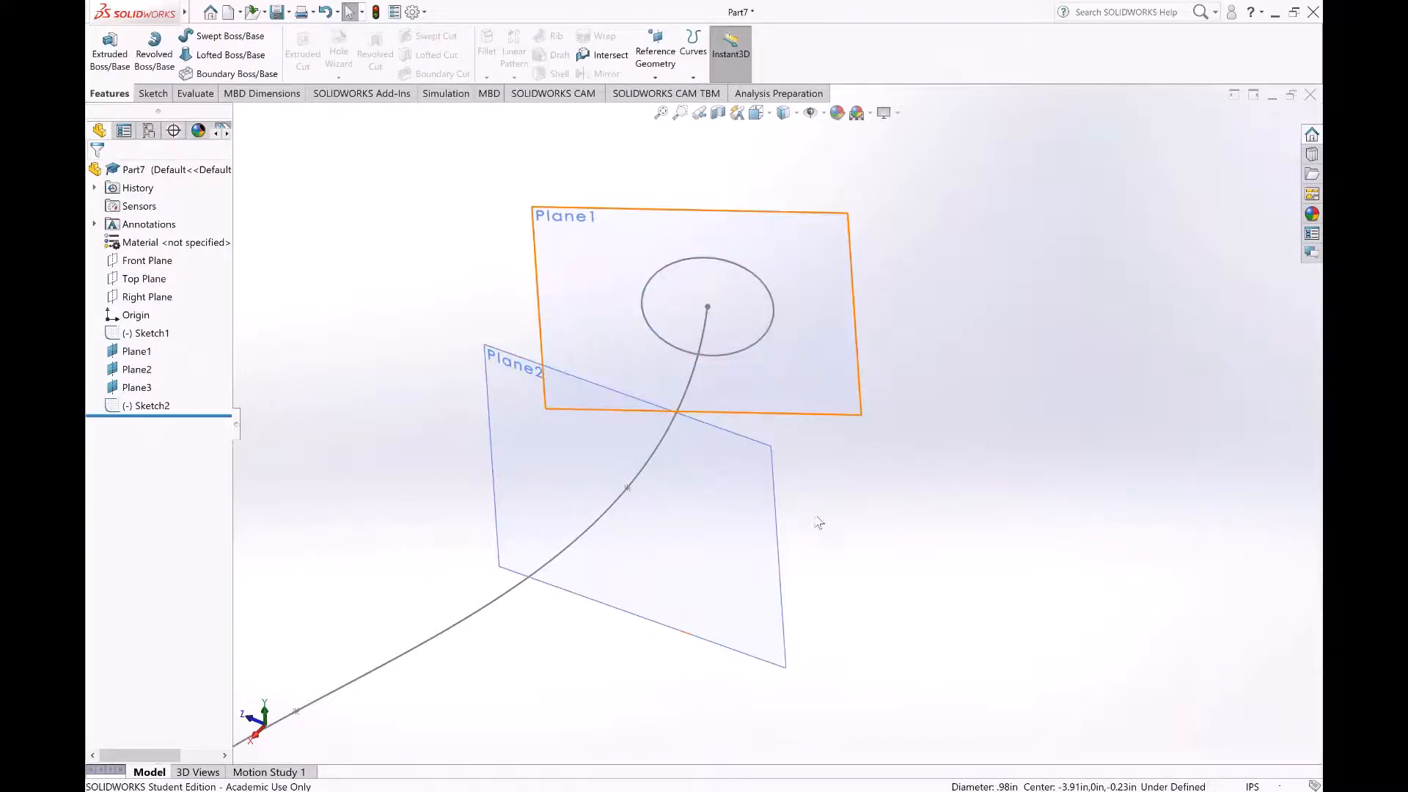
Step: Start a sketch on the plane through the spline's second point and view it face-on
{"action": "middle_click_drag", "start_coordinate": [905, 497], "coordinate": [715, 344]}
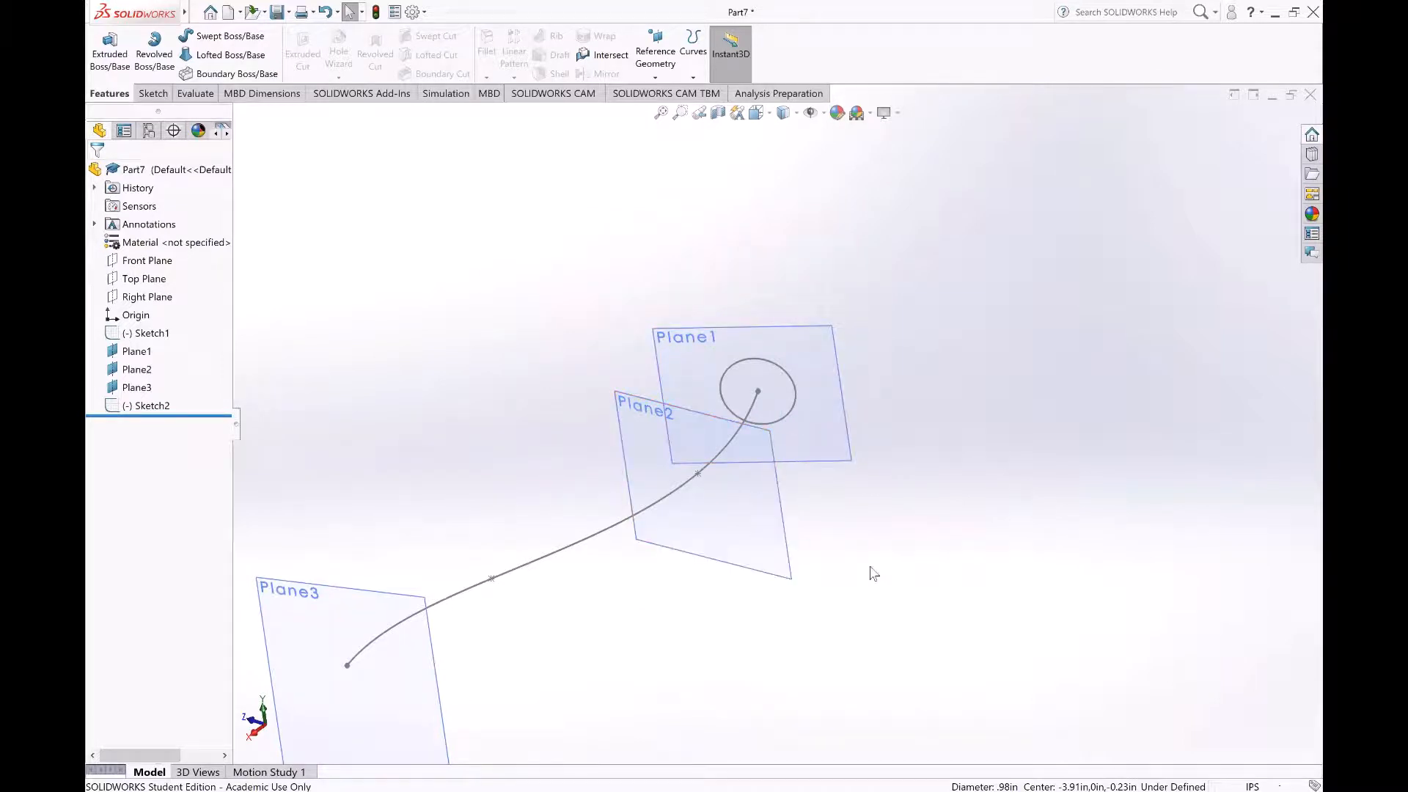
{"action": "left_click", "coordinate": [787, 554]}
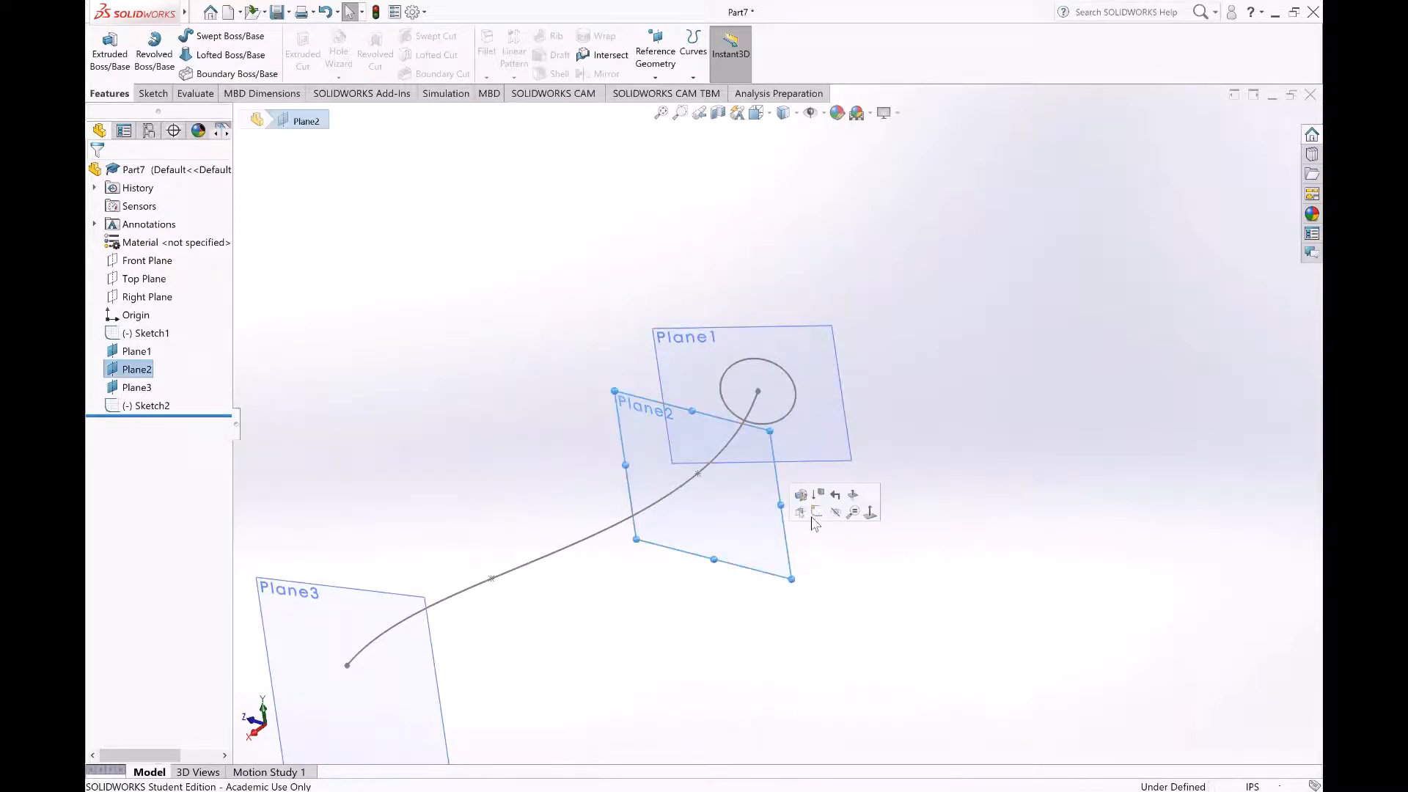
{"action": "left_click", "coordinate": [821, 522]}
{"action": "key", "text": "space"}
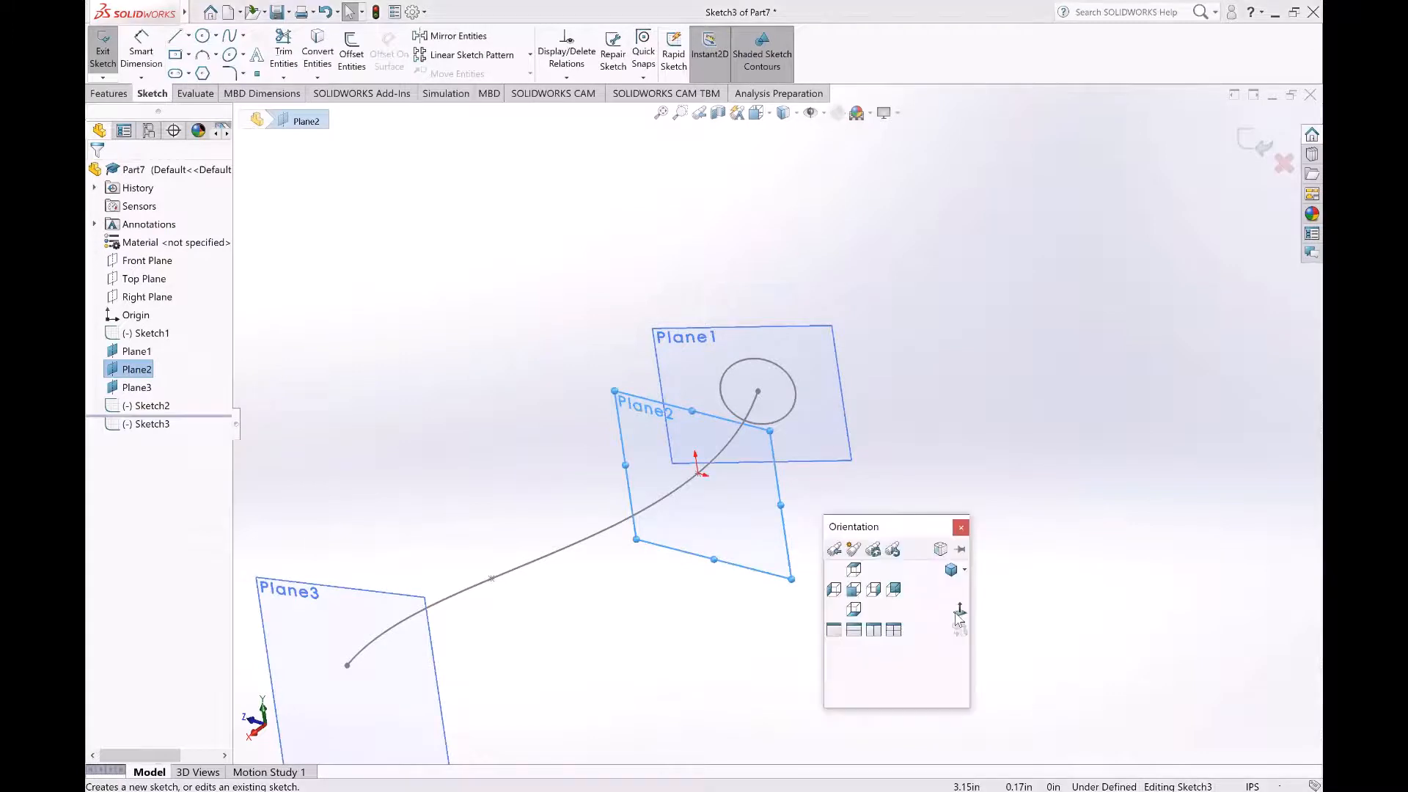
{"action": "left_click", "coordinate": [956, 613]}
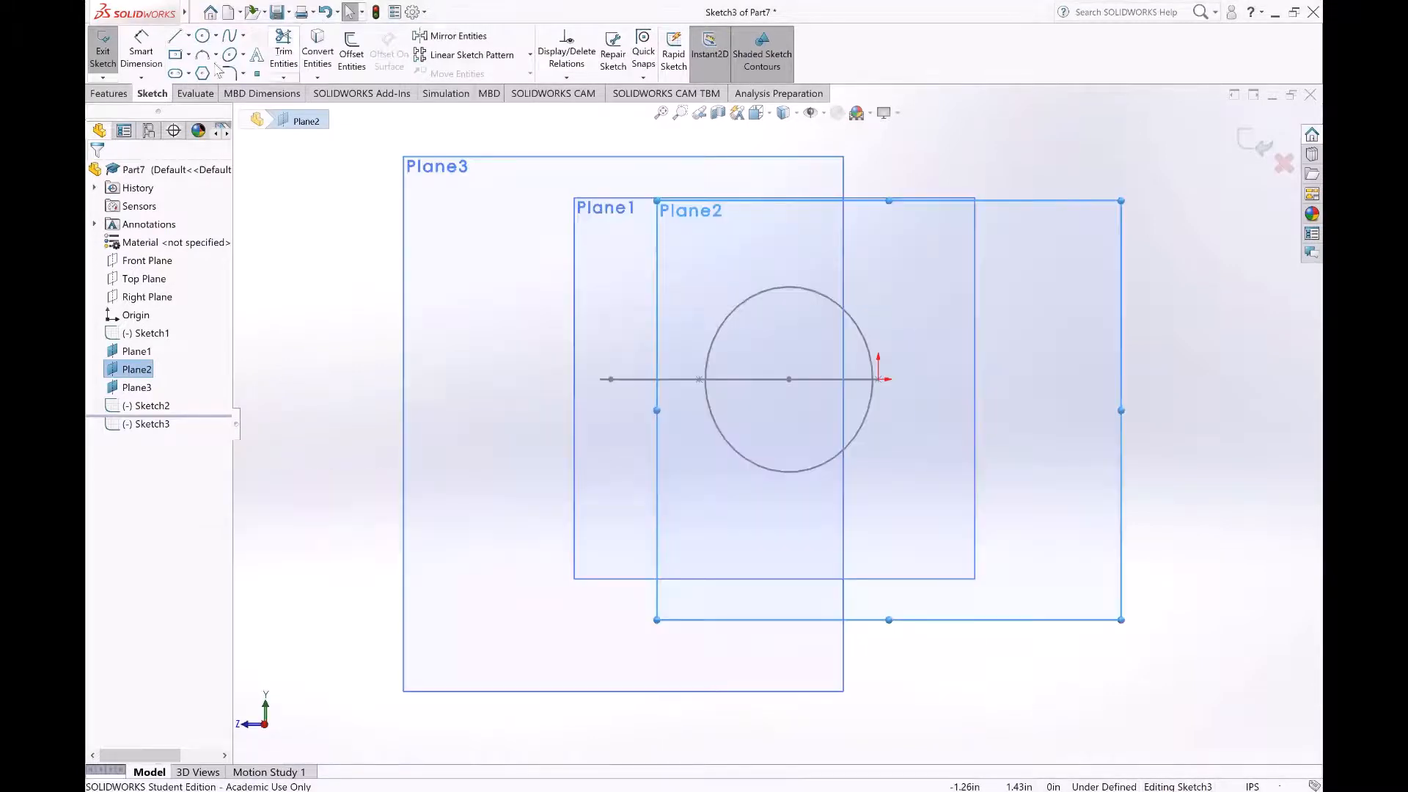
Step: Sketch a horizontal ellipse centred on the spline's second point with radii of about 0.6 in and 0.29 in, and exit the sketch
{"action": "left_click", "coordinate": [227, 56]}
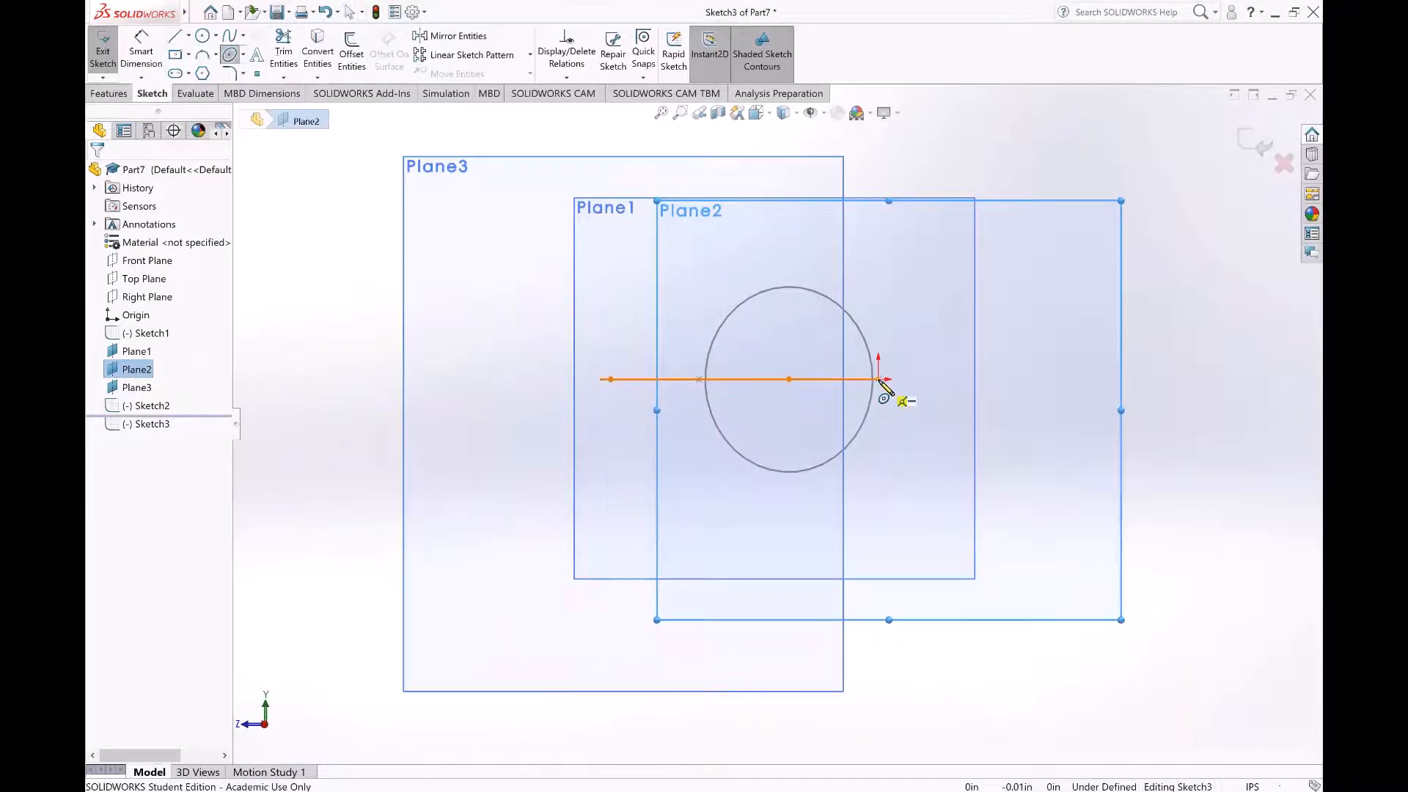
{"action": "left_click", "coordinate": [879, 379]}
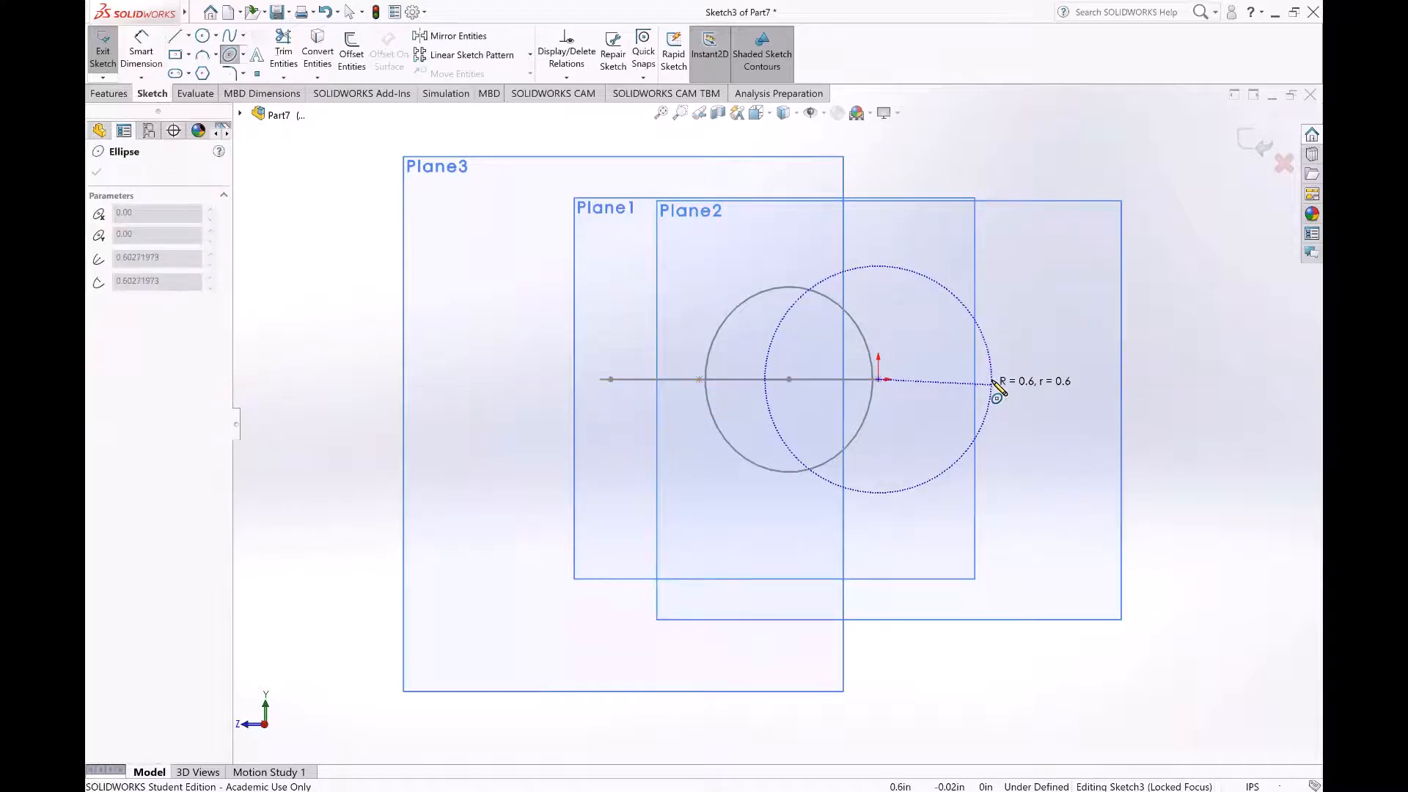
{"action": "left_click", "coordinate": [992, 380]}
{"action": "left_click", "coordinate": [942, 434]}
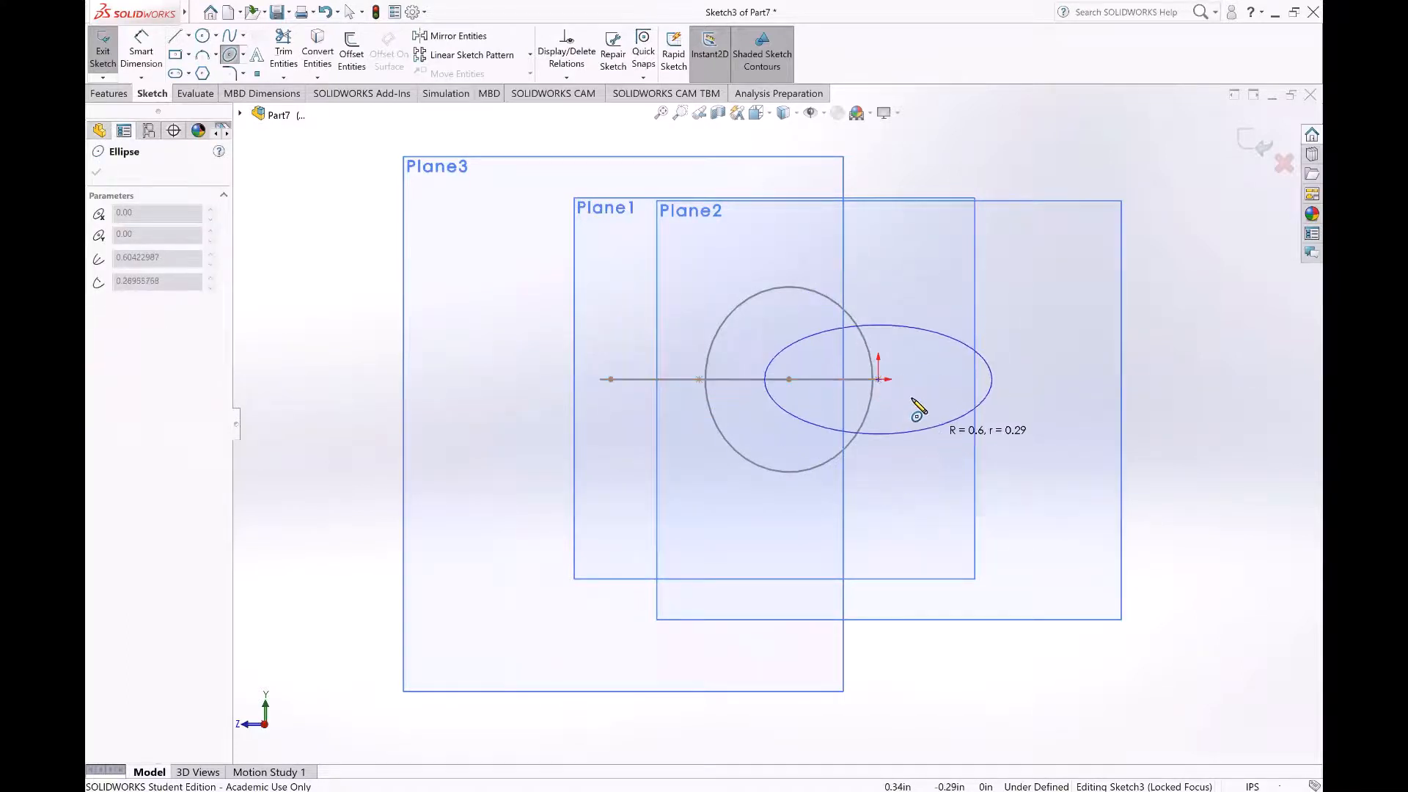
{"action": "left_click", "coordinate": [1240, 148]}
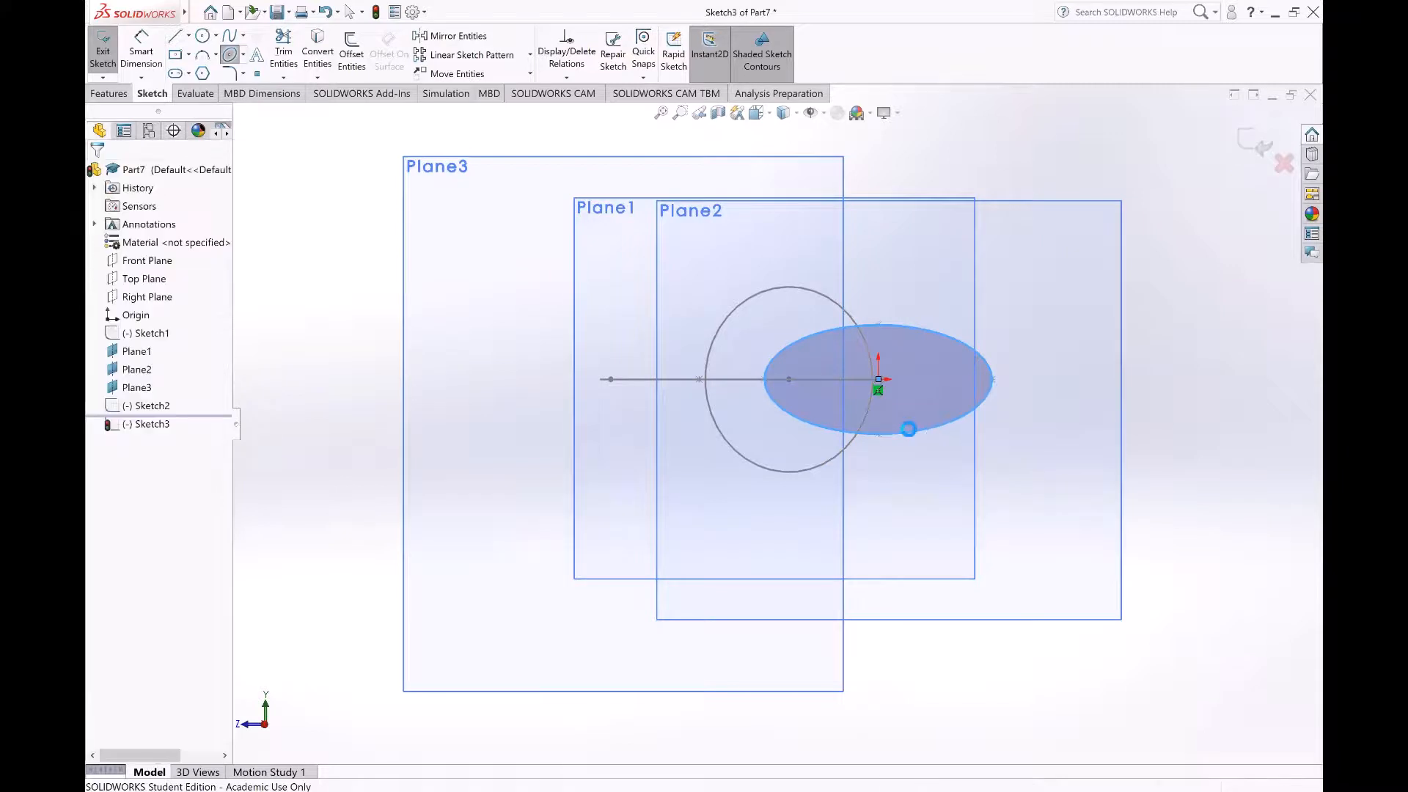
Step: Start a sketch on the plane at the spline's far end and view it face-on
{"action": "scroll", "coordinate": [915, 433], "scroll_direction": "up", "scroll_amount": 5}
{"action": "middle_click_drag", "start_coordinate": [883, 525], "coordinate": [876, 597]}
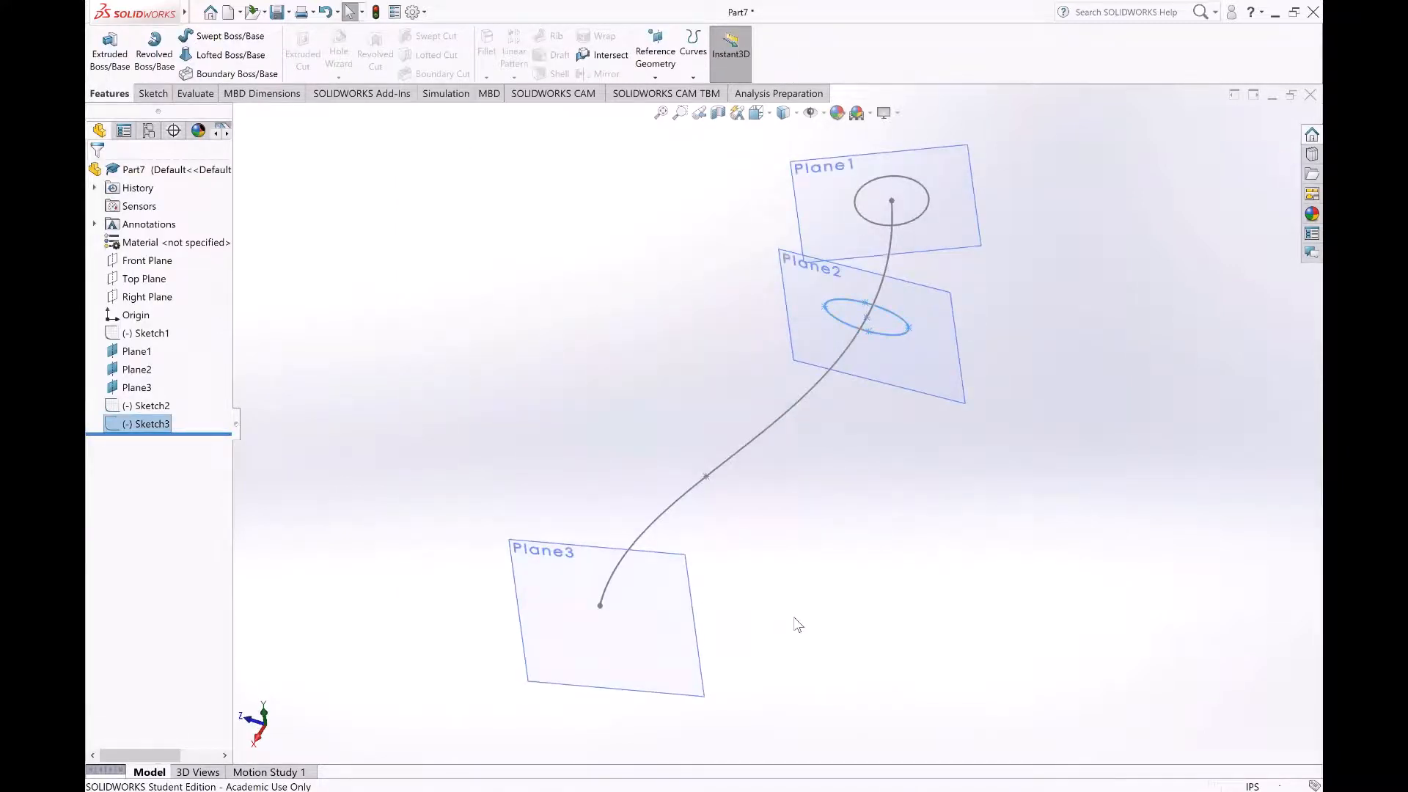
{"action": "left_click", "coordinate": [798, 624]}
{"action": "left_click", "coordinate": [667, 613]}
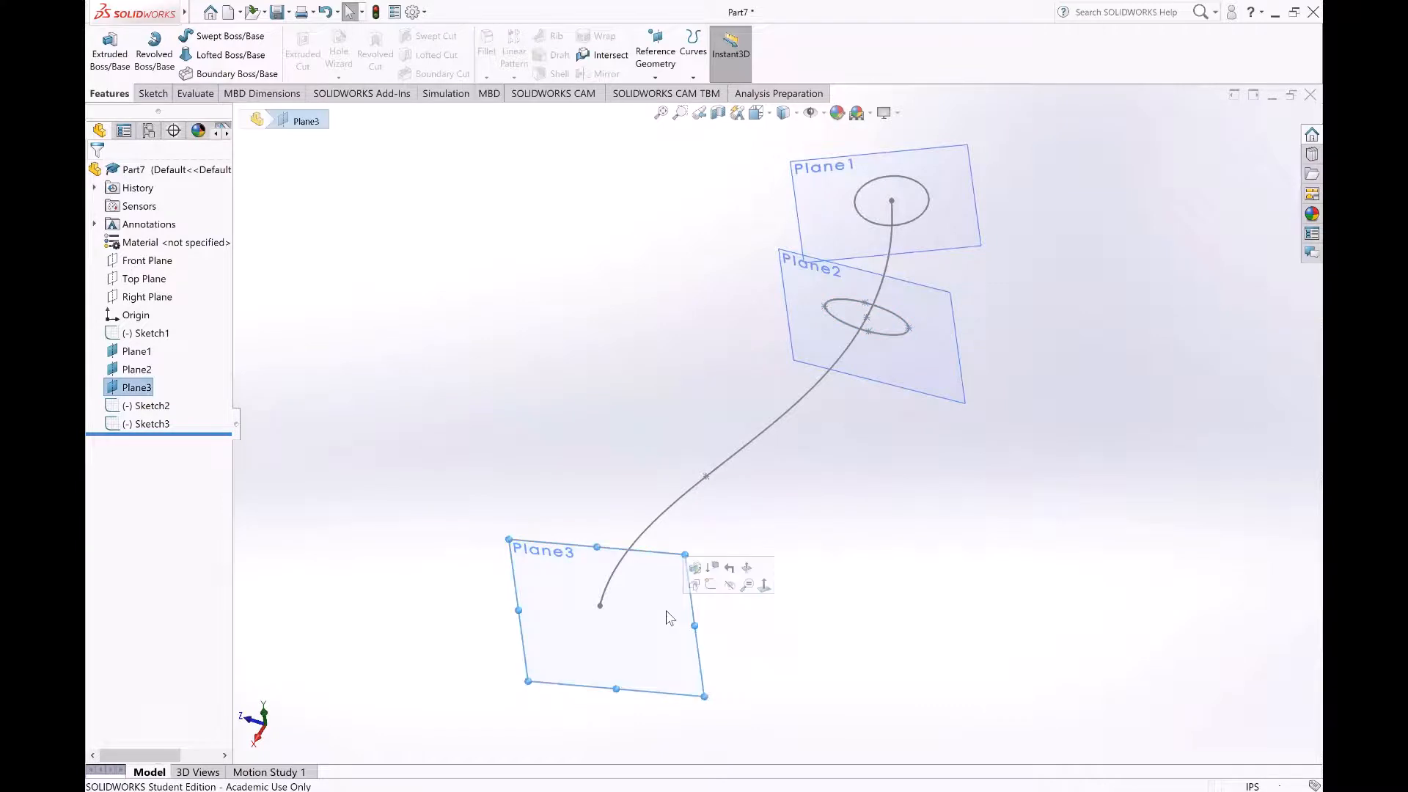
{"action": "left_click", "coordinate": [711, 593]}
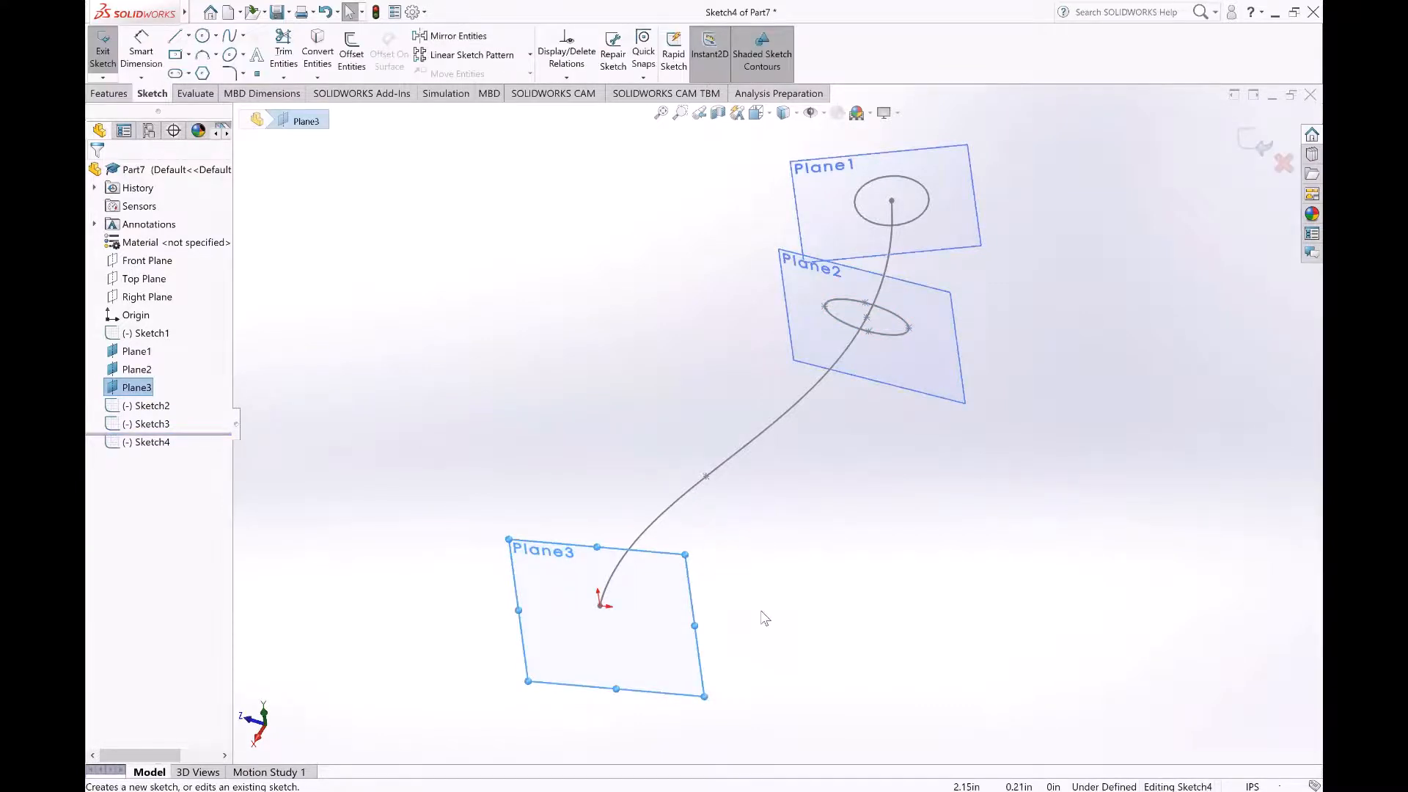
{"action": "key", "text": "space"}
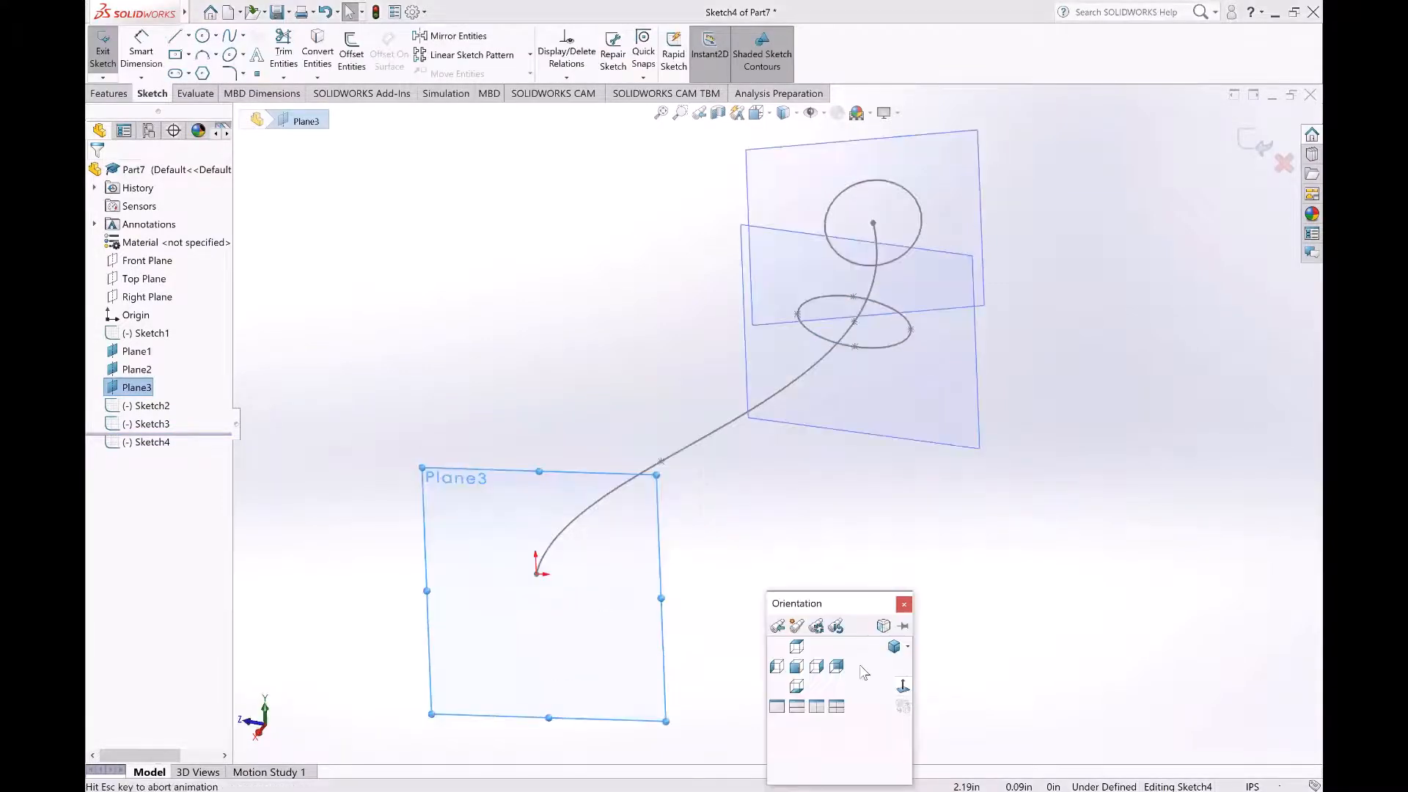
Step: Sketch a tall vertical ellipse centred on the spline's end point with radii of about 0.96 in and 0.19 in, and exit the sketch
{"action": "left_click", "coordinate": [228, 53]}
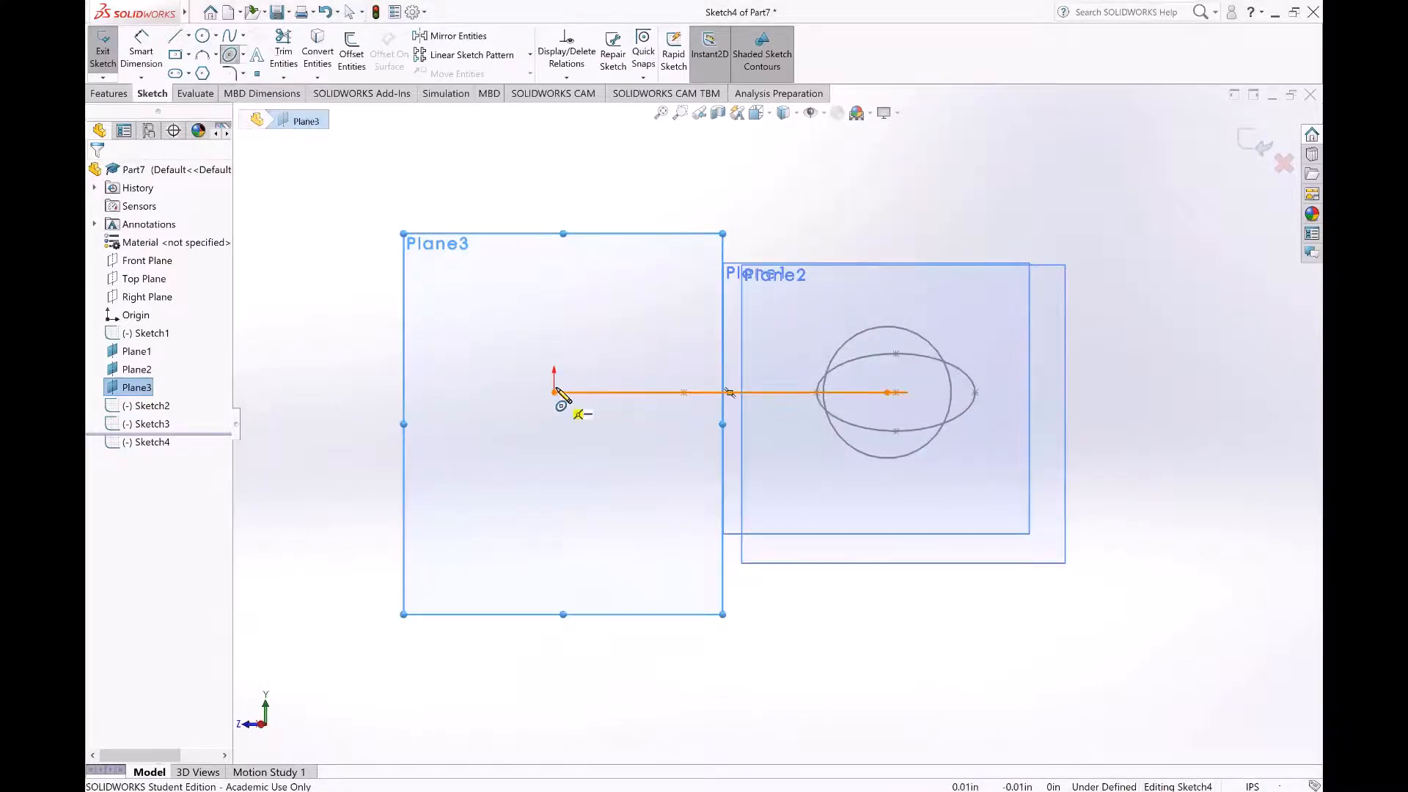
{"action": "left_click", "coordinate": [554, 392]}
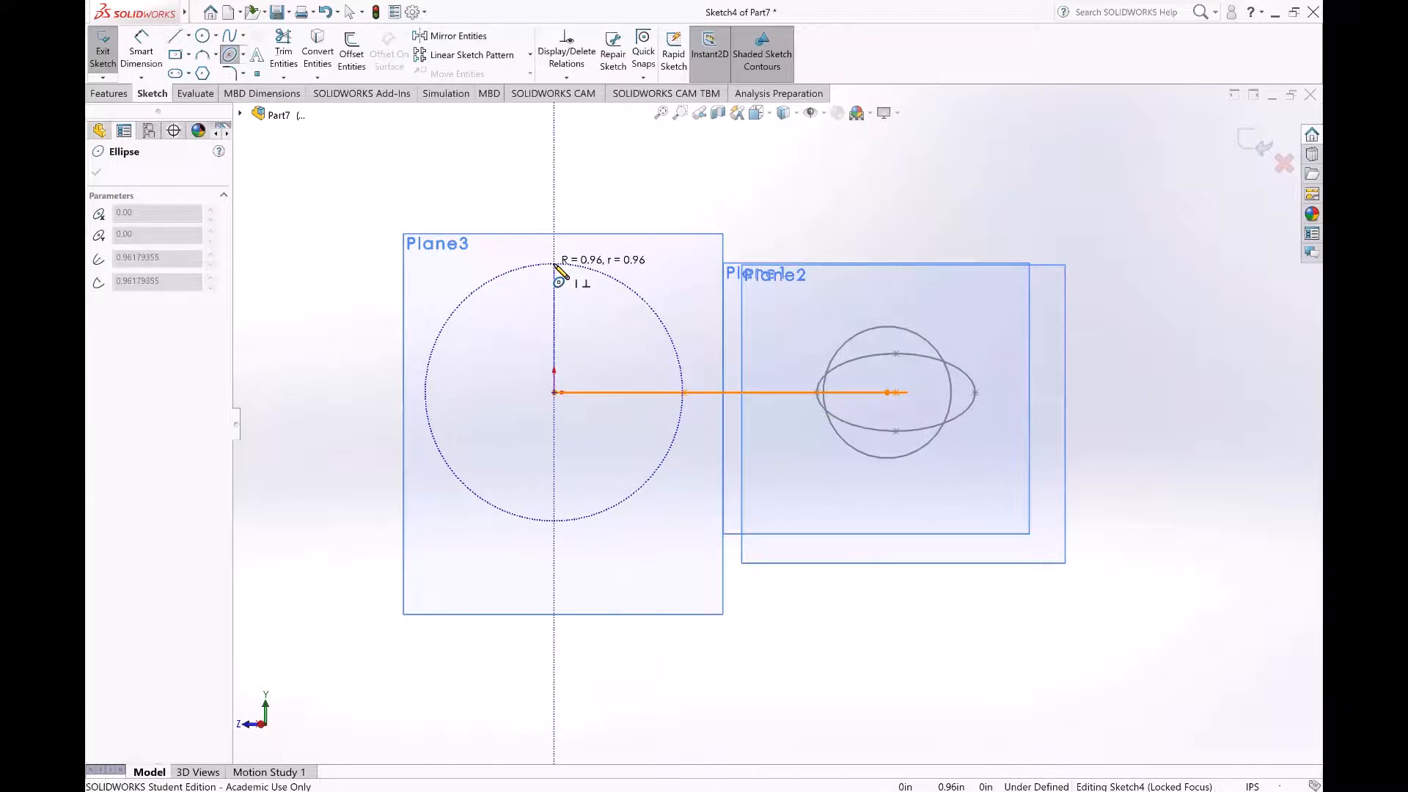
{"action": "left_click", "coordinate": [555, 265]}
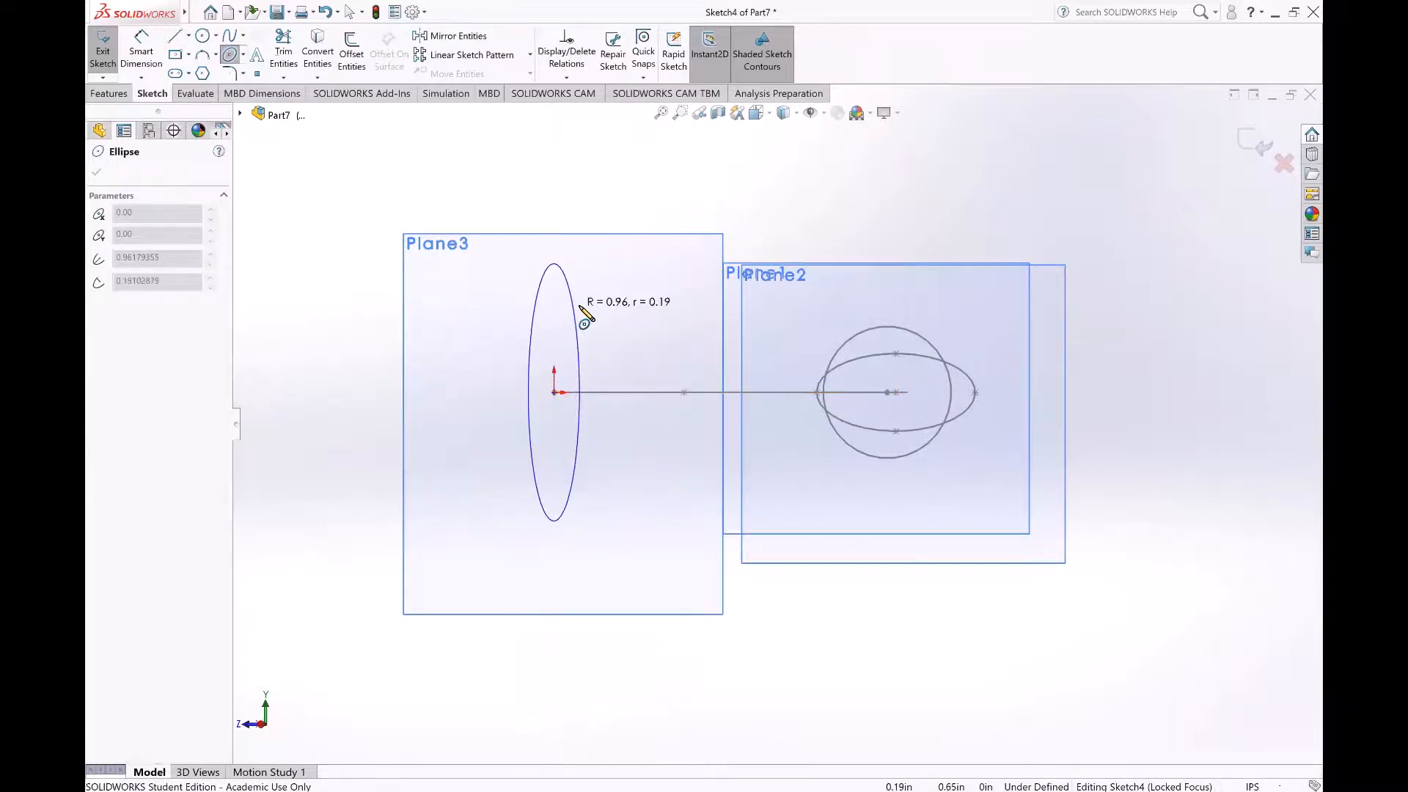
{"action": "left_click", "coordinate": [579, 316]}
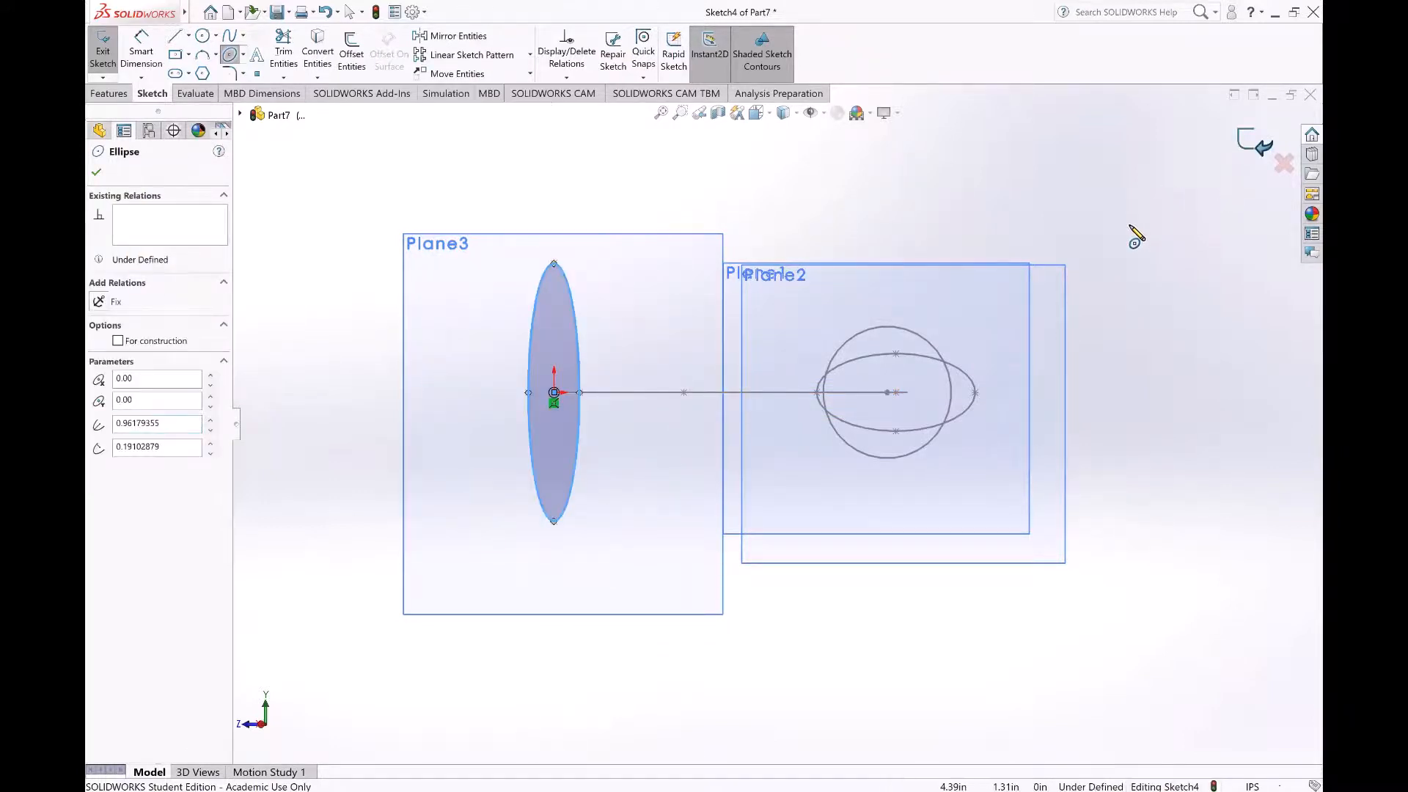
{"action": "key", "text": "z"}
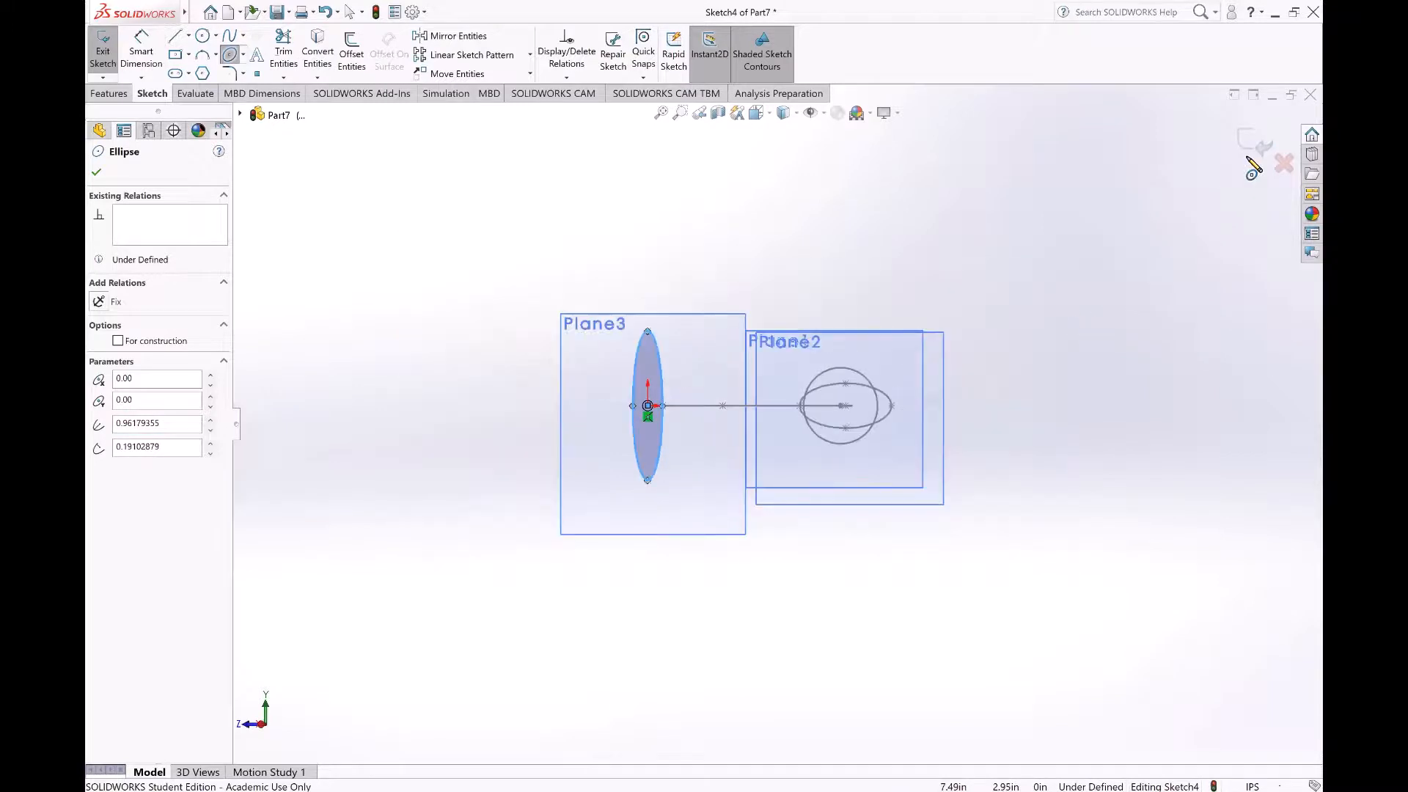
{"action": "middle_click_drag", "start_coordinate": [1045, 426], "coordinate": [868, 361]}
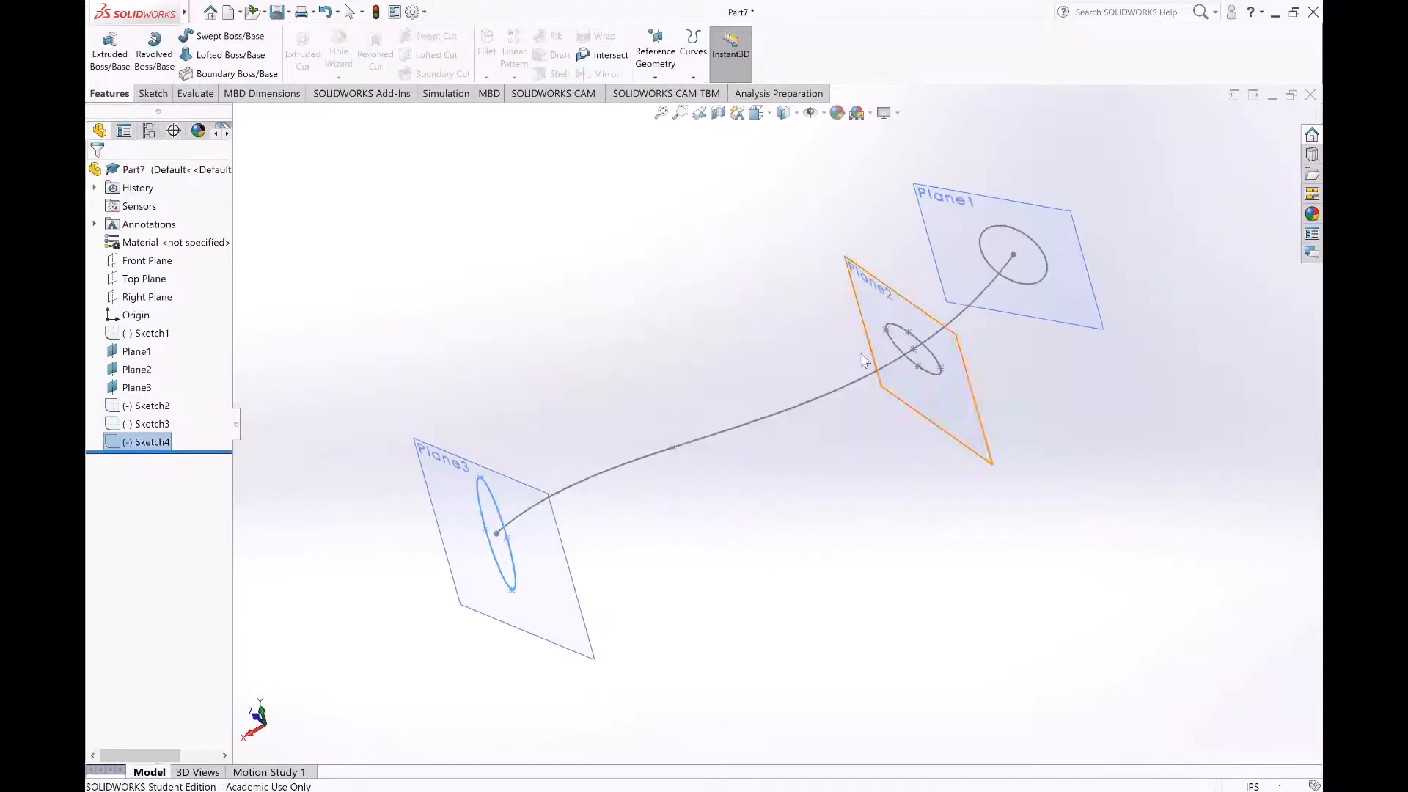
{"action": "left_click", "coordinate": [698, 564]}
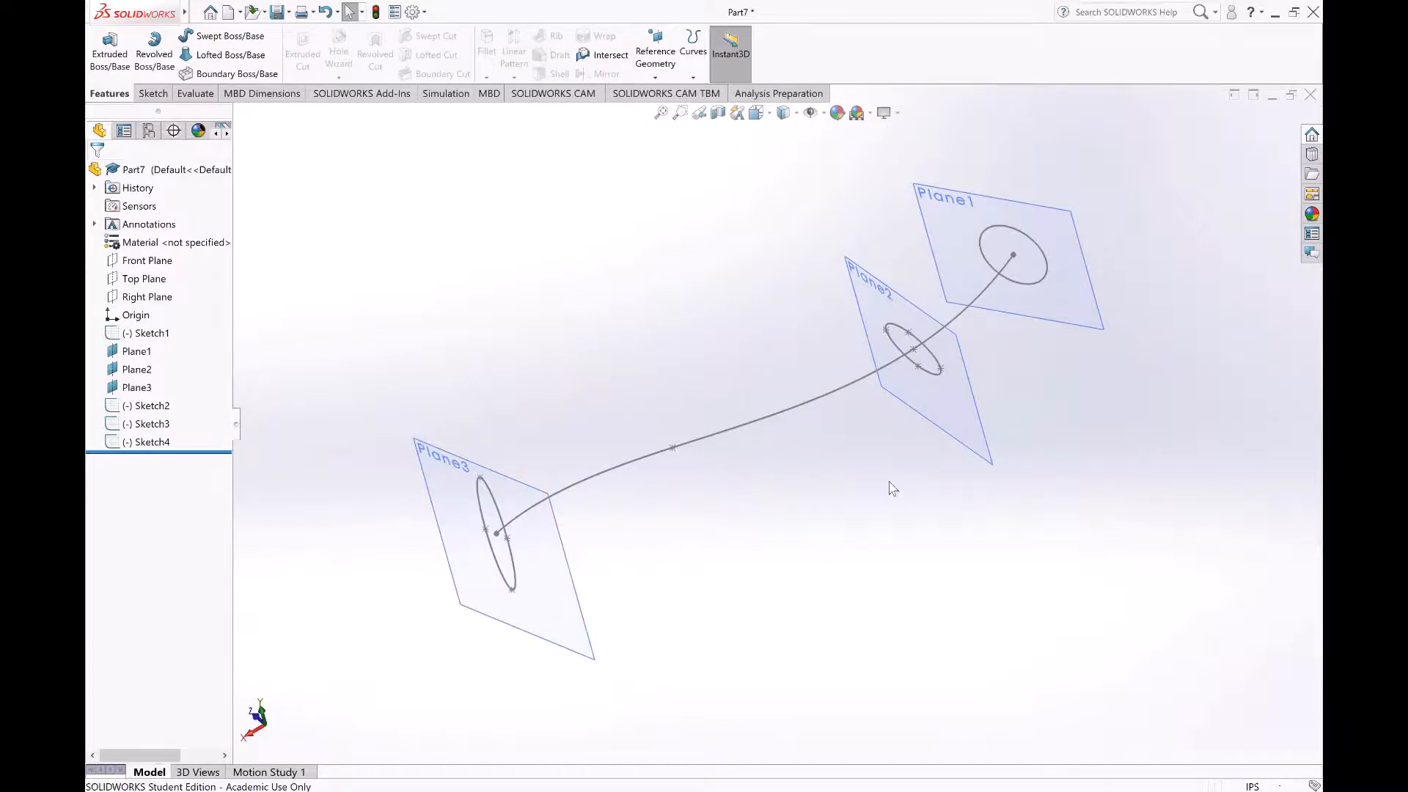
Step: Start a boss loft through the start circle, the middle ellipse and the far-end ellipse, picking them near matching upper points
{"action": "middle_click_drag", "start_coordinate": [631, 412], "coordinate": [643, 413]}
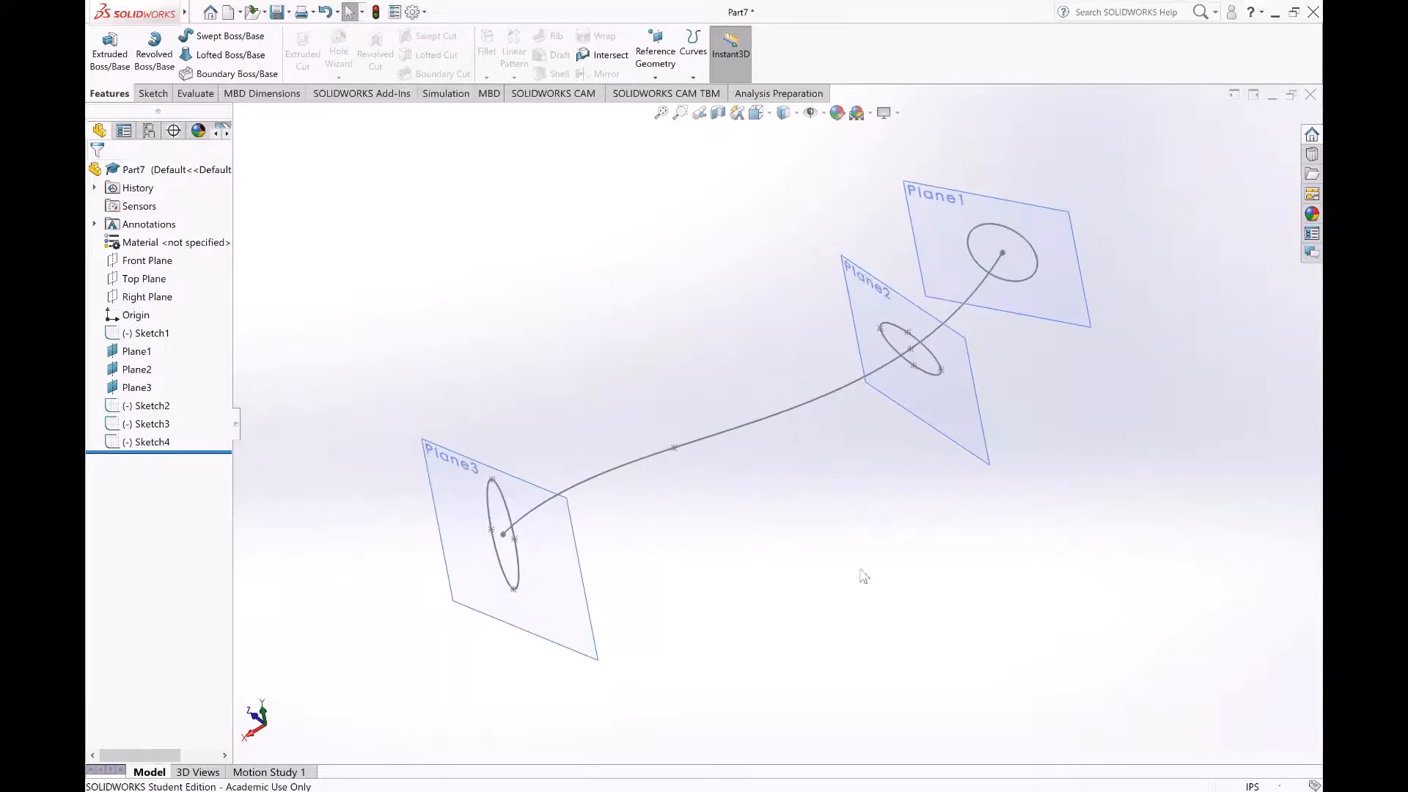
{"action": "left_click", "coordinate": [231, 55]}
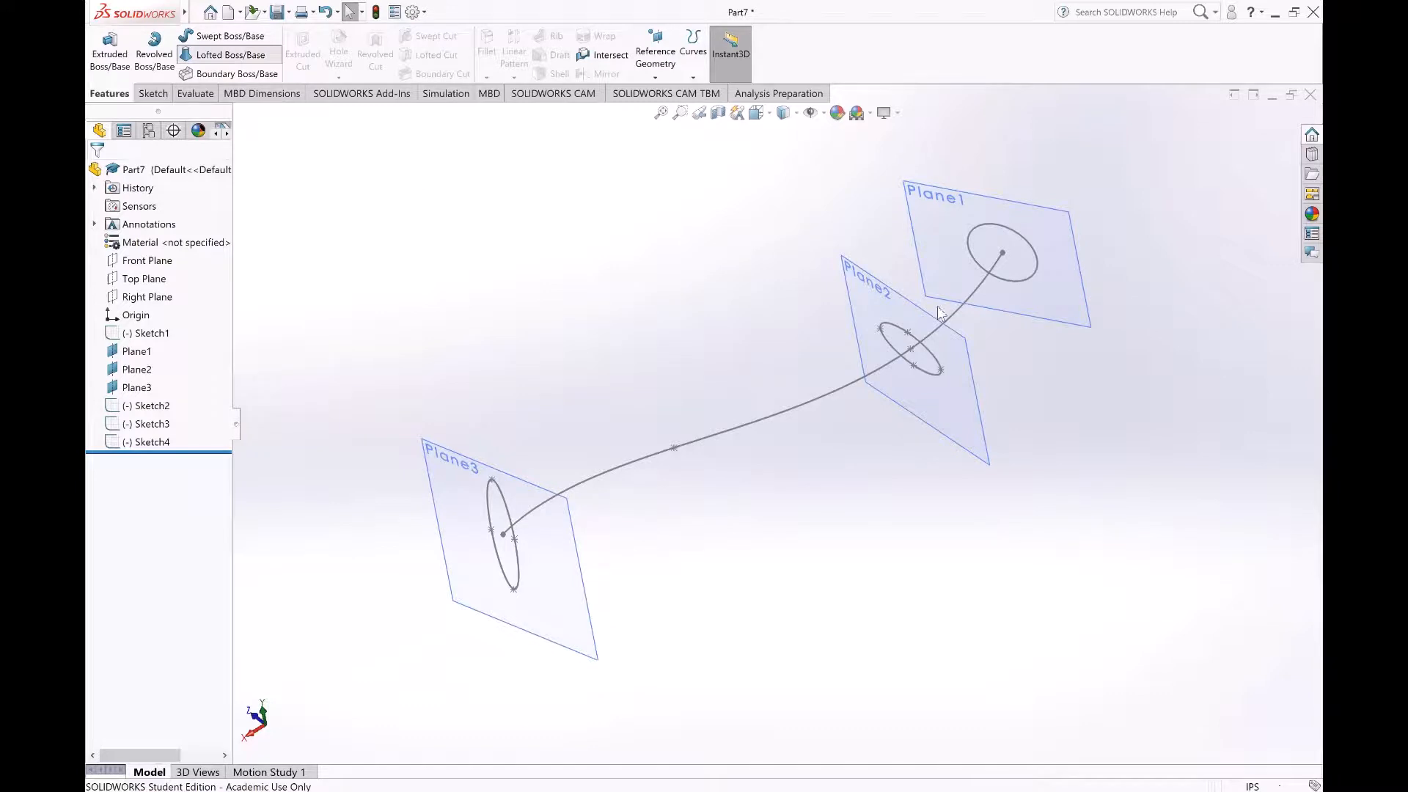
{"action": "left_click", "coordinate": [997, 226]}
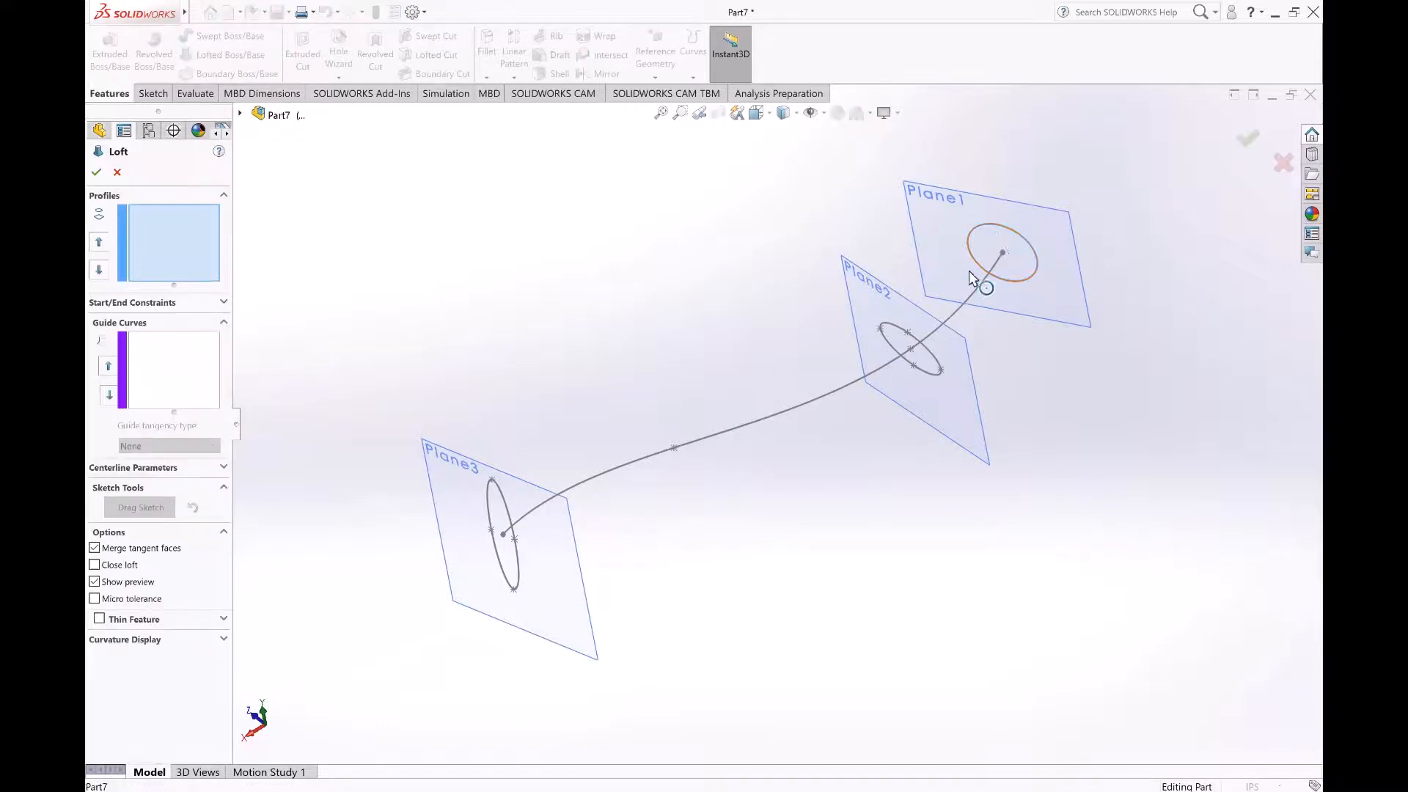
{"action": "left_click", "coordinate": [907, 332]}
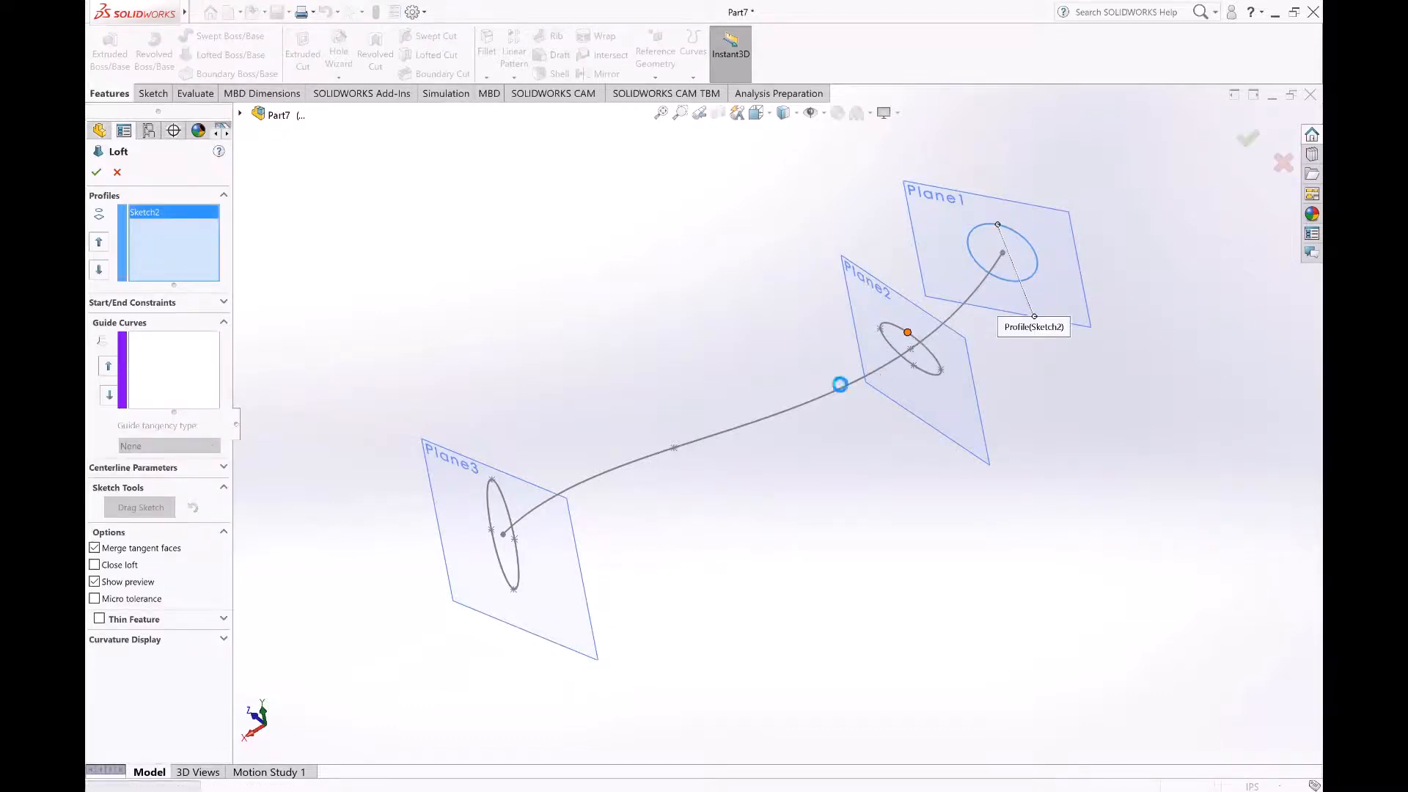
{"action": "left_click", "coordinate": [492, 479]}
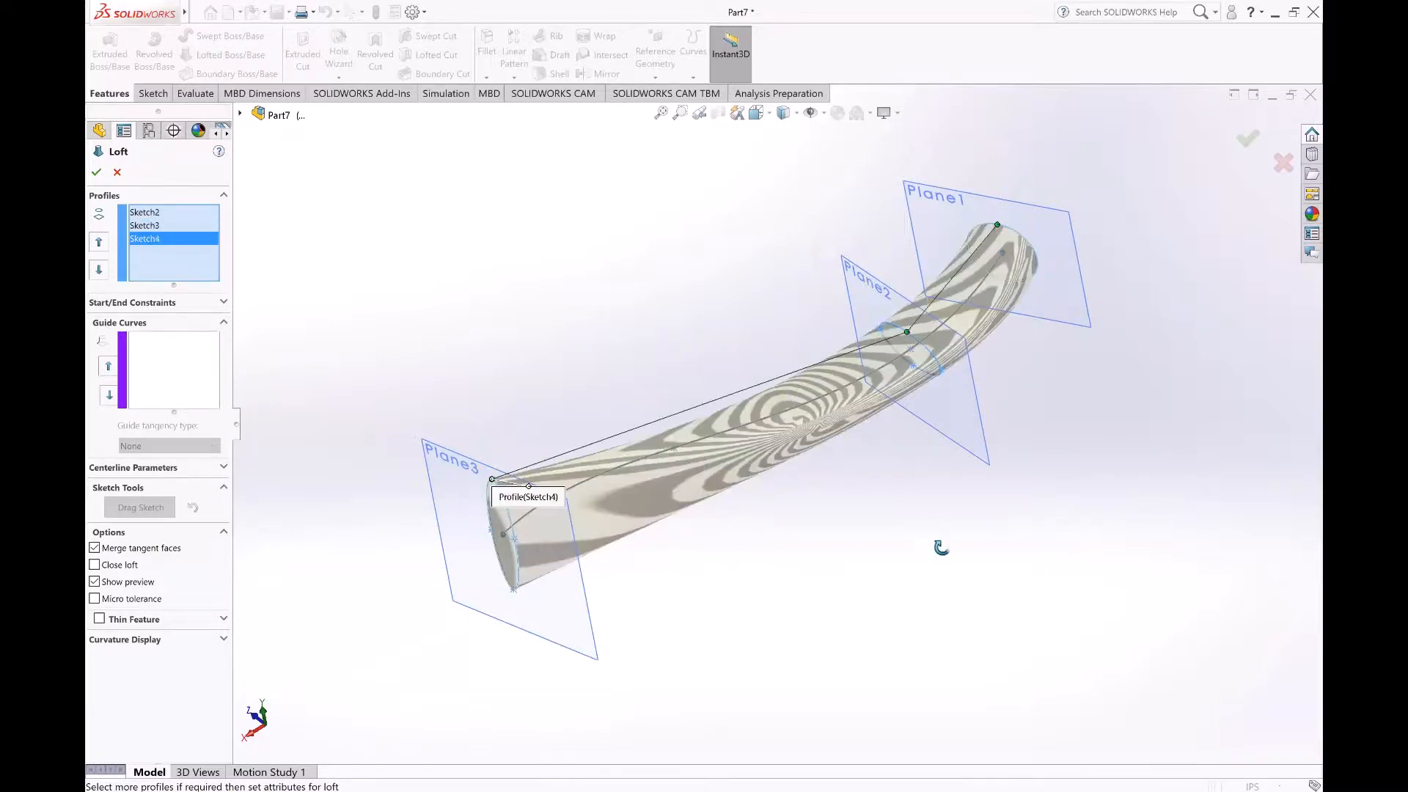
Step: Set the spline sketch as the loft's centerline and create the loft
{"action": "mouse_move", "coordinate": [937, 543]}
{"action": "middle_mouse_down"}
{"action": "mouse_move", "coordinate": [943, 660]}
{"action": "mouse_move", "coordinate": [896, 606]}
{"action": "mouse_move", "coordinate": [1002, 638]}
{"action": "mouse_move", "coordinate": [979, 653]}
{"action": "middle_mouse_up"}
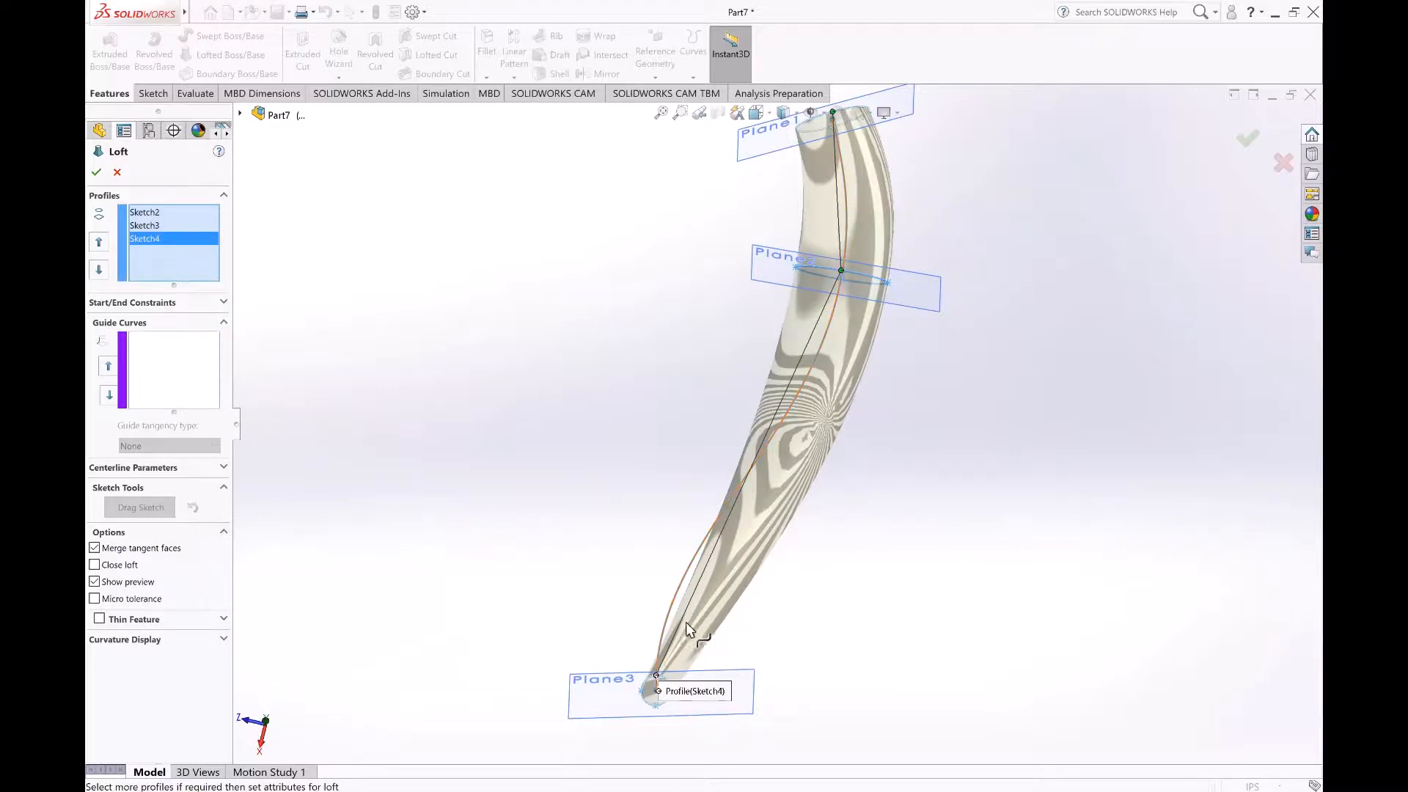
{"action": "middle_click_drag", "start_coordinate": [914, 555], "coordinate": [828, 562]}
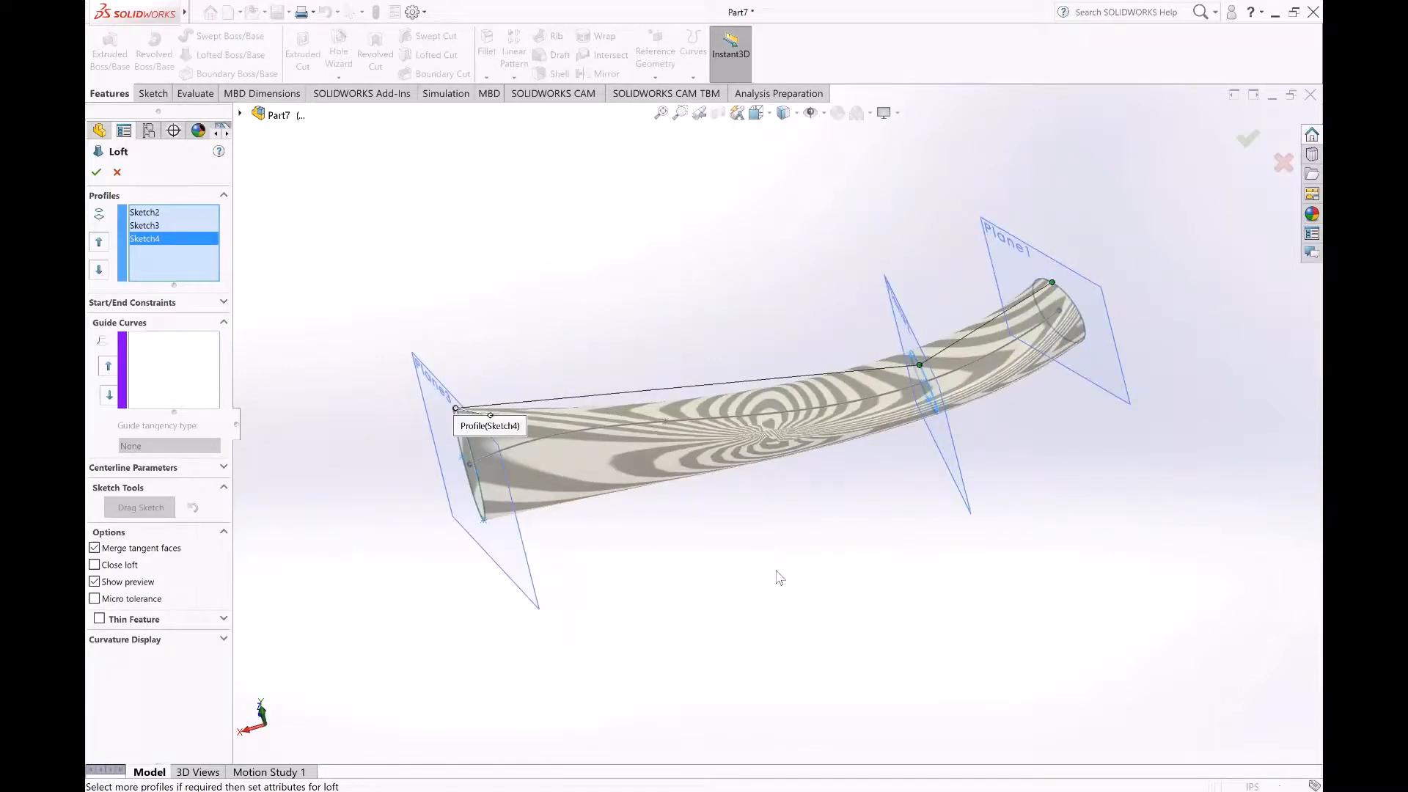
{"action": "middle_click_drag", "start_coordinate": [782, 569], "coordinate": [833, 660]}
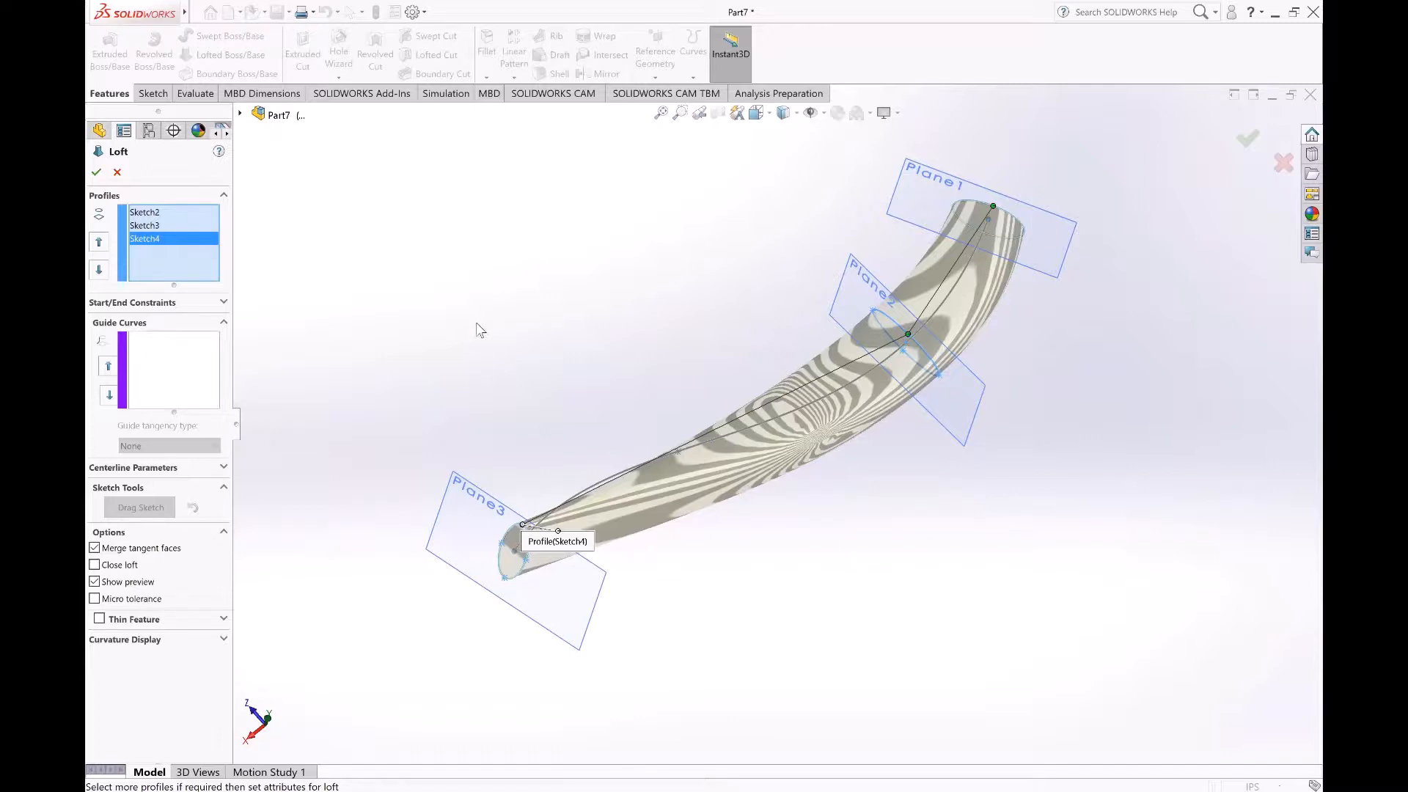
{"action": "left_click", "coordinate": [225, 467]}
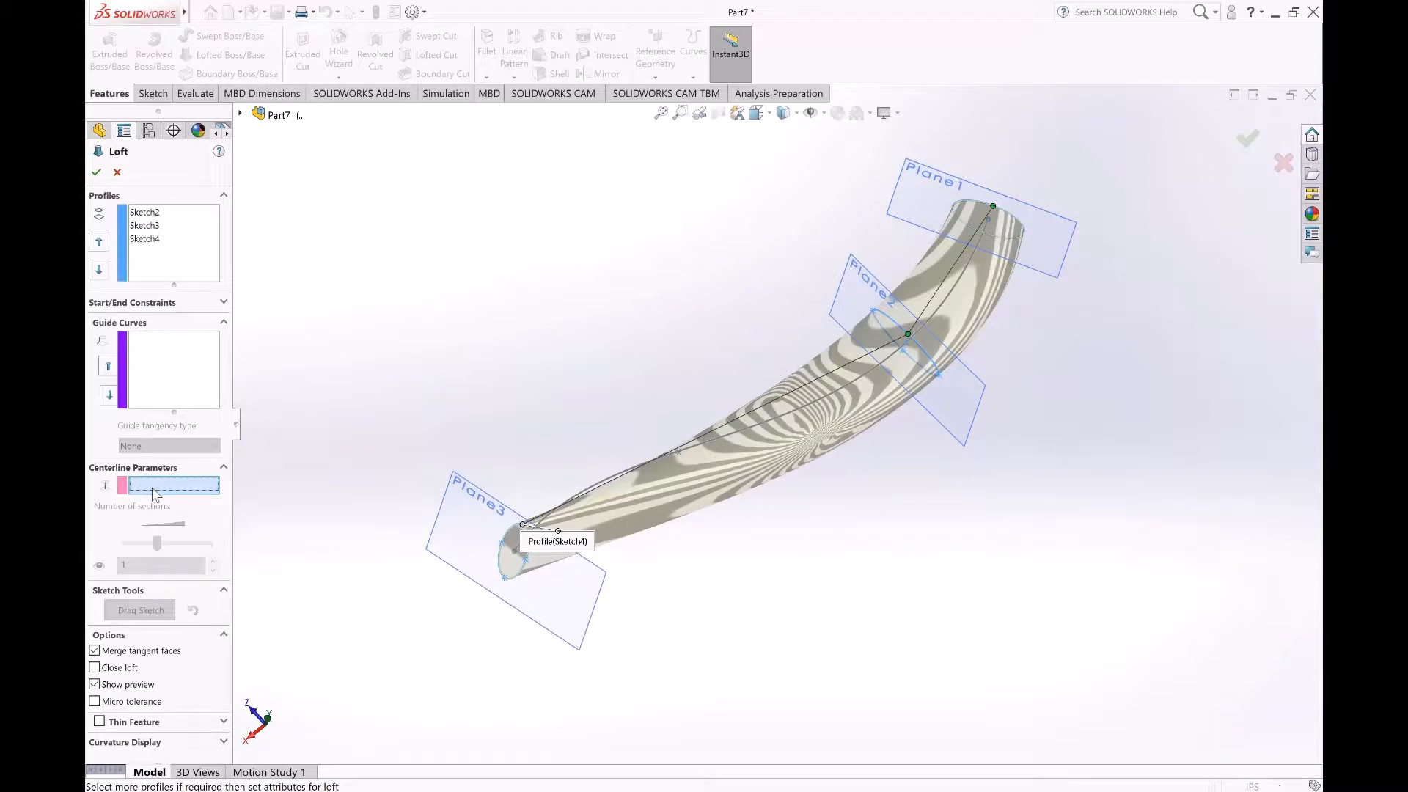
{"action": "left_click", "coordinate": [858, 376]}
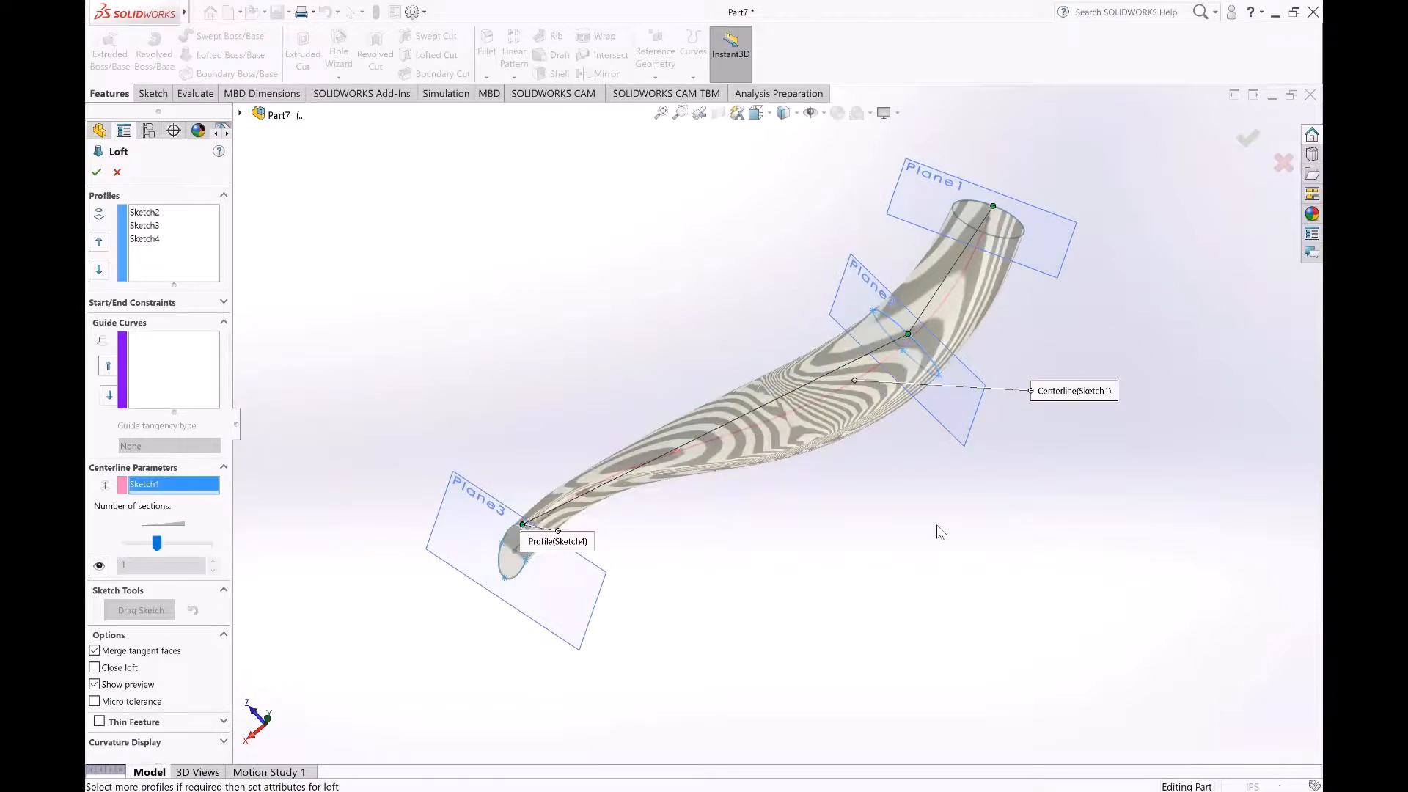
{"action": "middle_click_drag", "start_coordinate": [953, 536], "coordinate": [975, 481]}
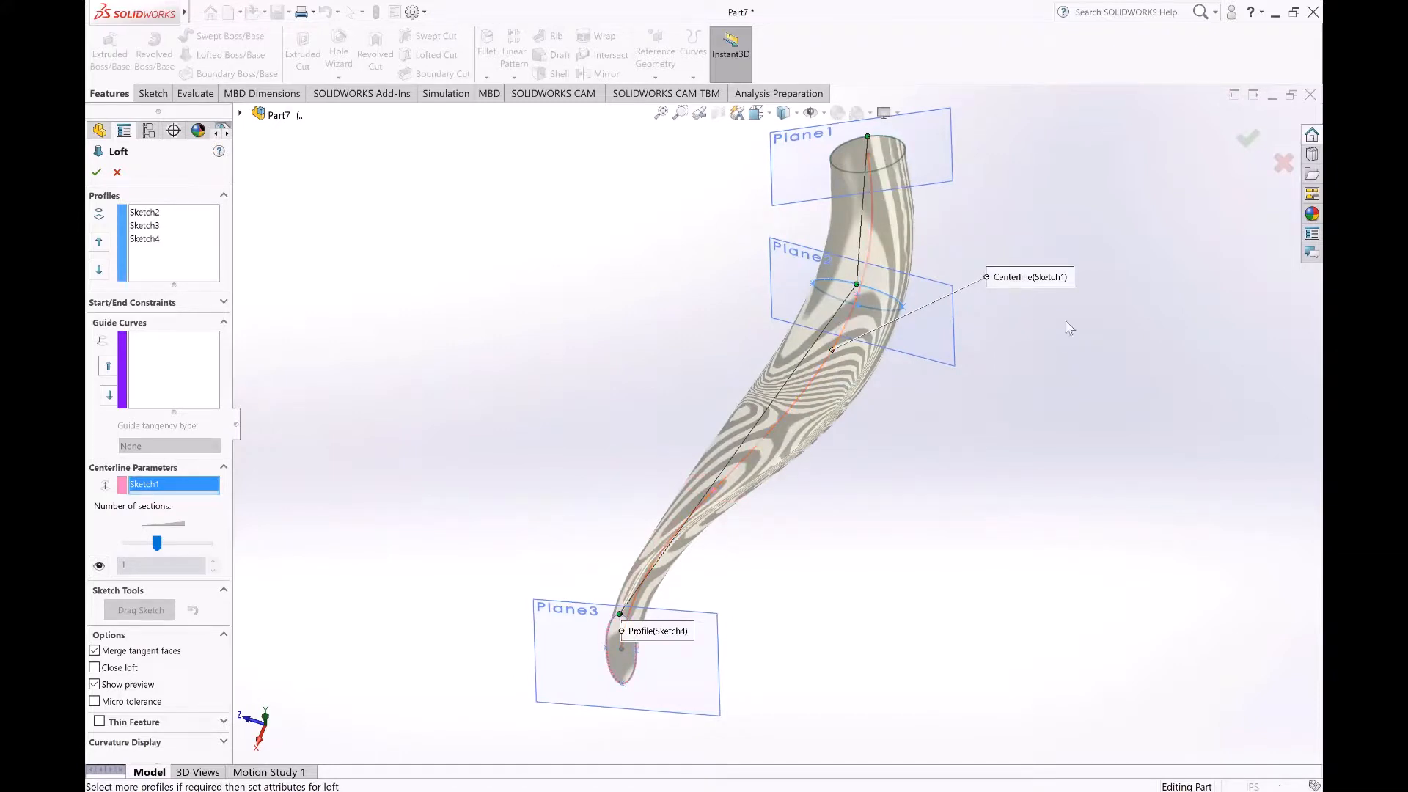
{"action": "left_click", "coordinate": [1248, 138]}
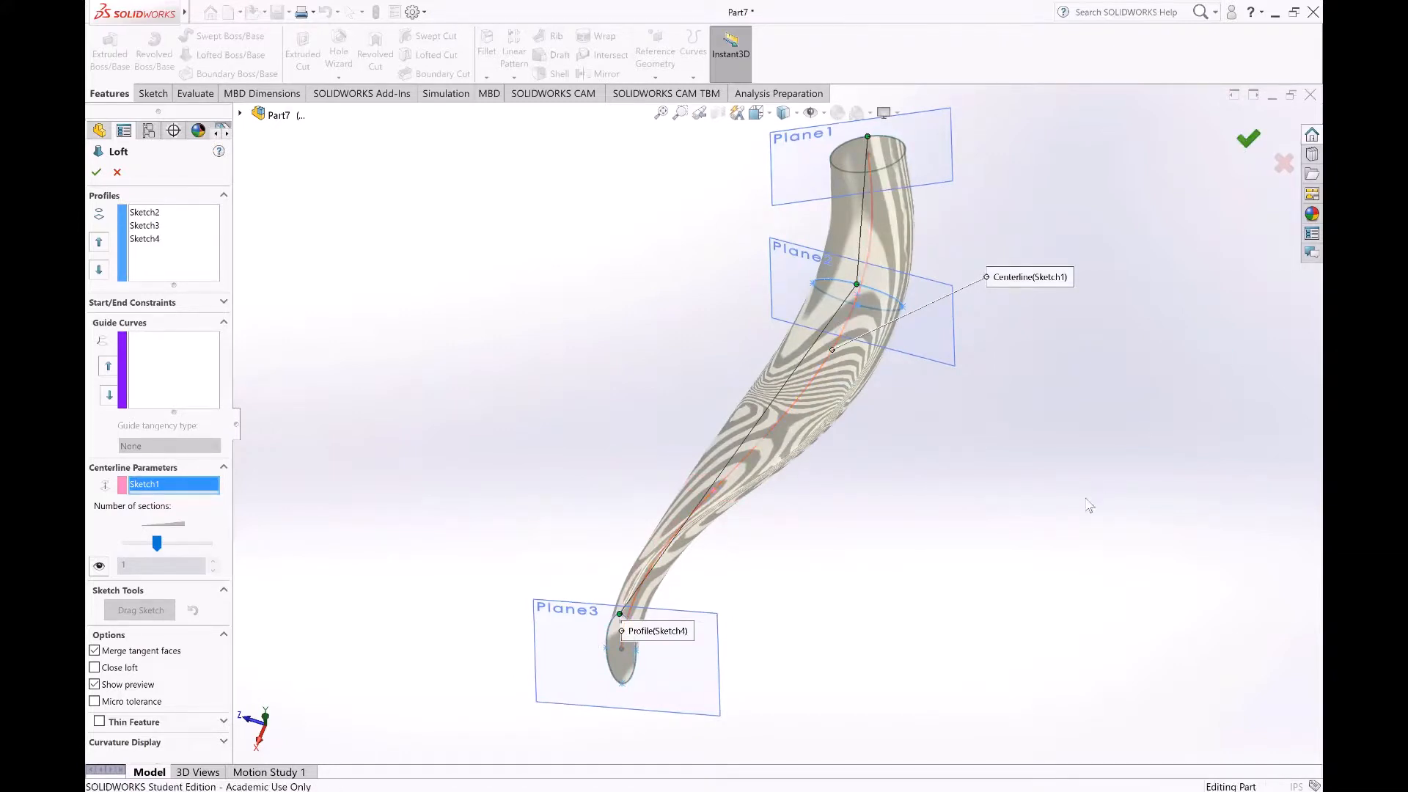
Step: Hide the reference planes from the display and inspect the lofted body from several angles
{"action": "middle_click_drag", "start_coordinate": [1037, 557], "coordinate": [855, 251]}
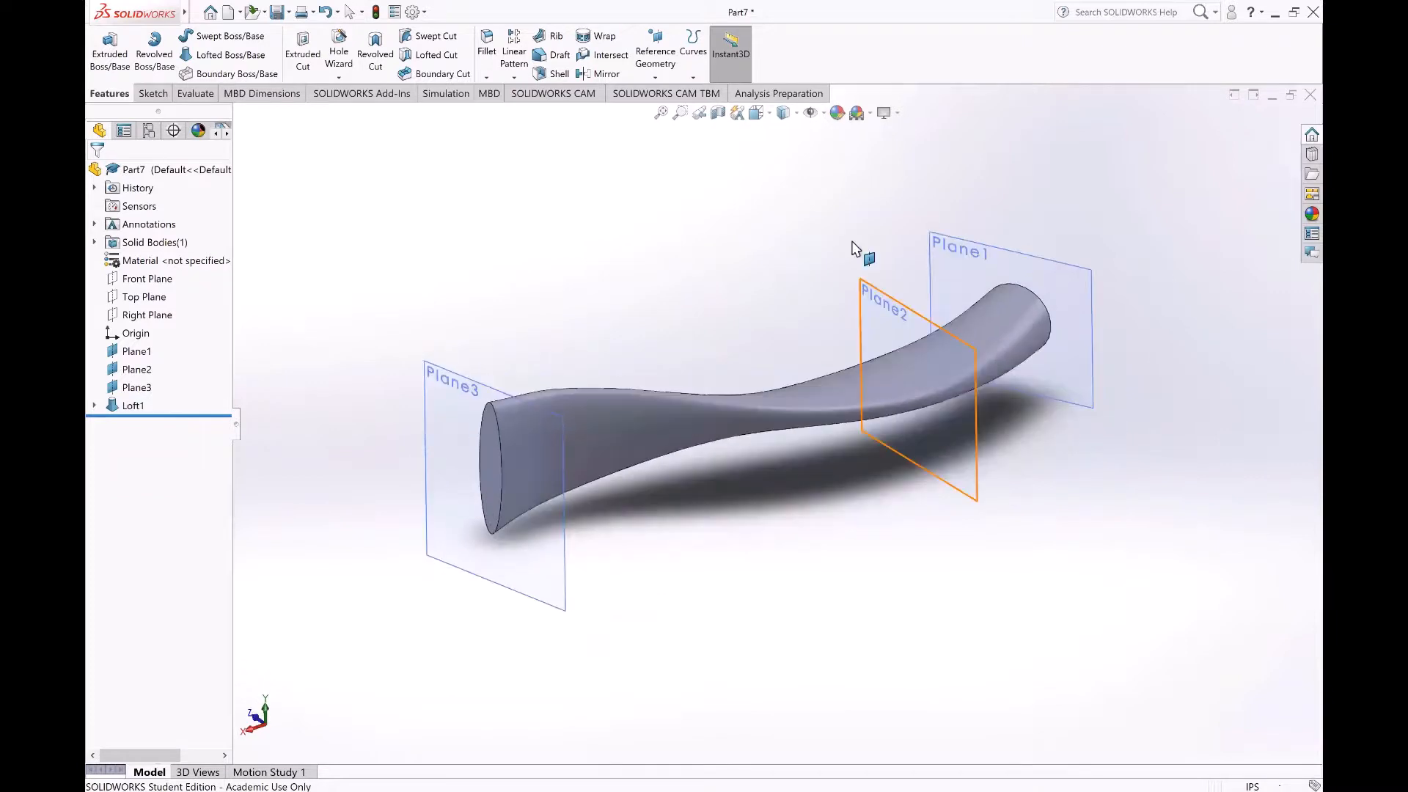
{"action": "left_click", "coordinate": [817, 116]}
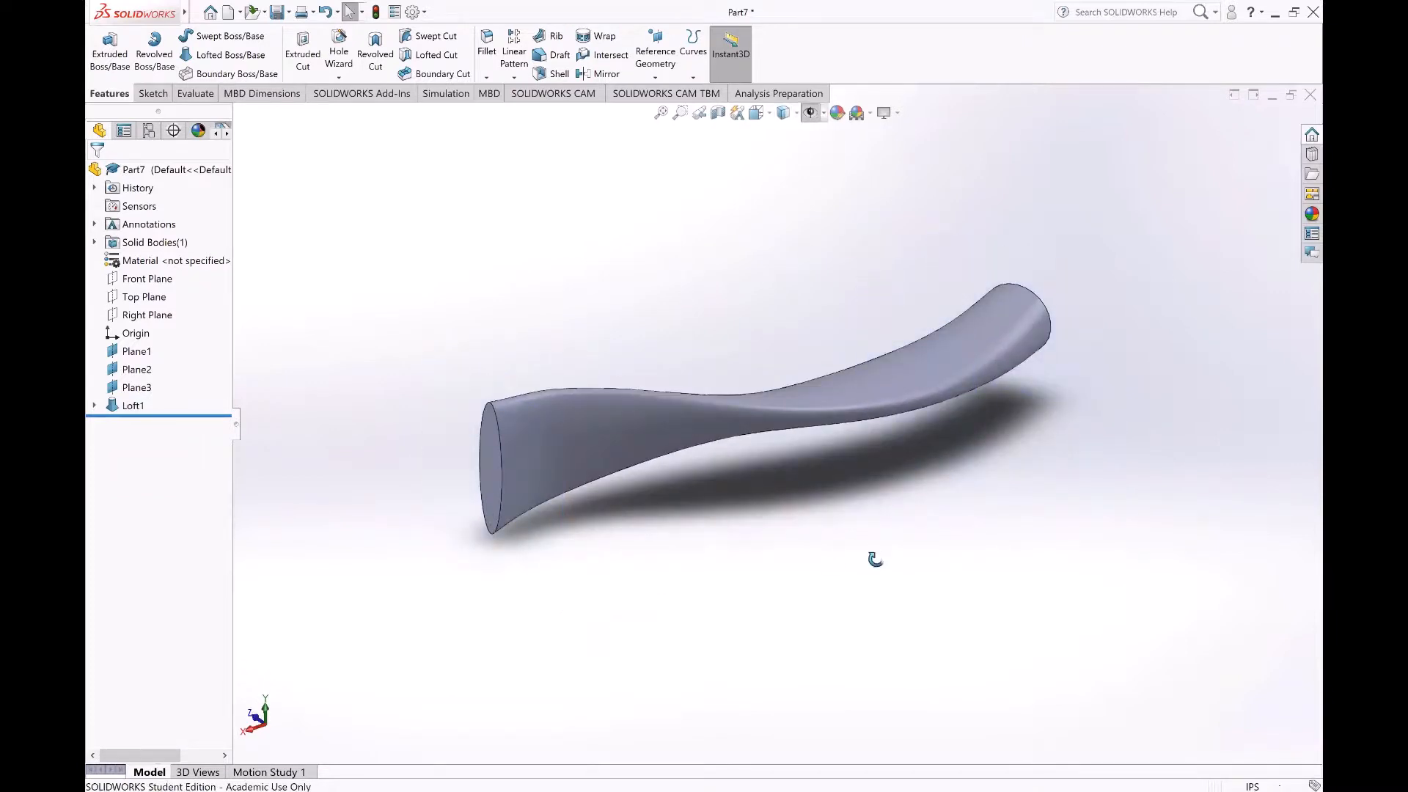
{"action": "middle_click_drag", "start_coordinate": [870, 563], "coordinate": [615, 588]}
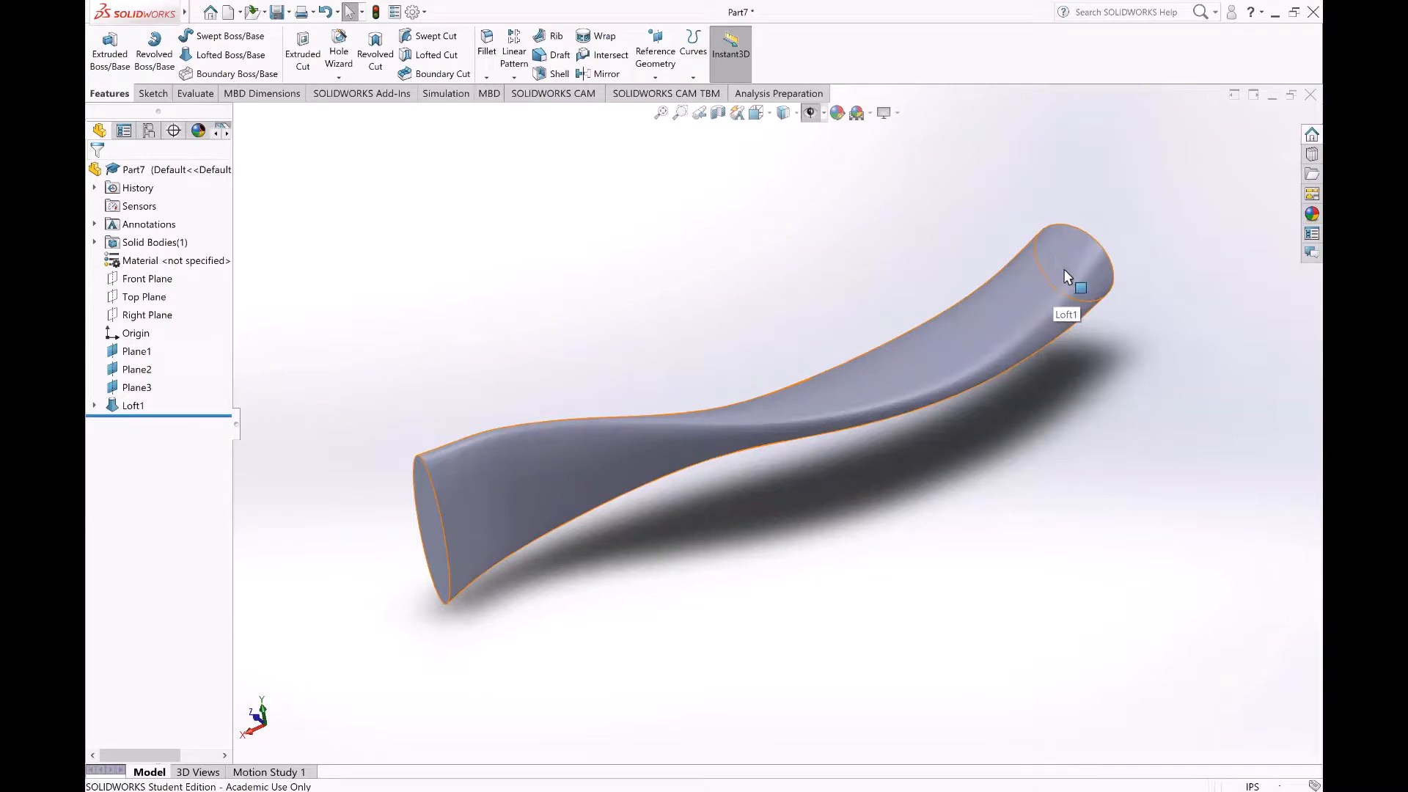
{"action": "scroll", "coordinate": [729, 558], "scroll_direction": "up", "scroll_amount": 3}
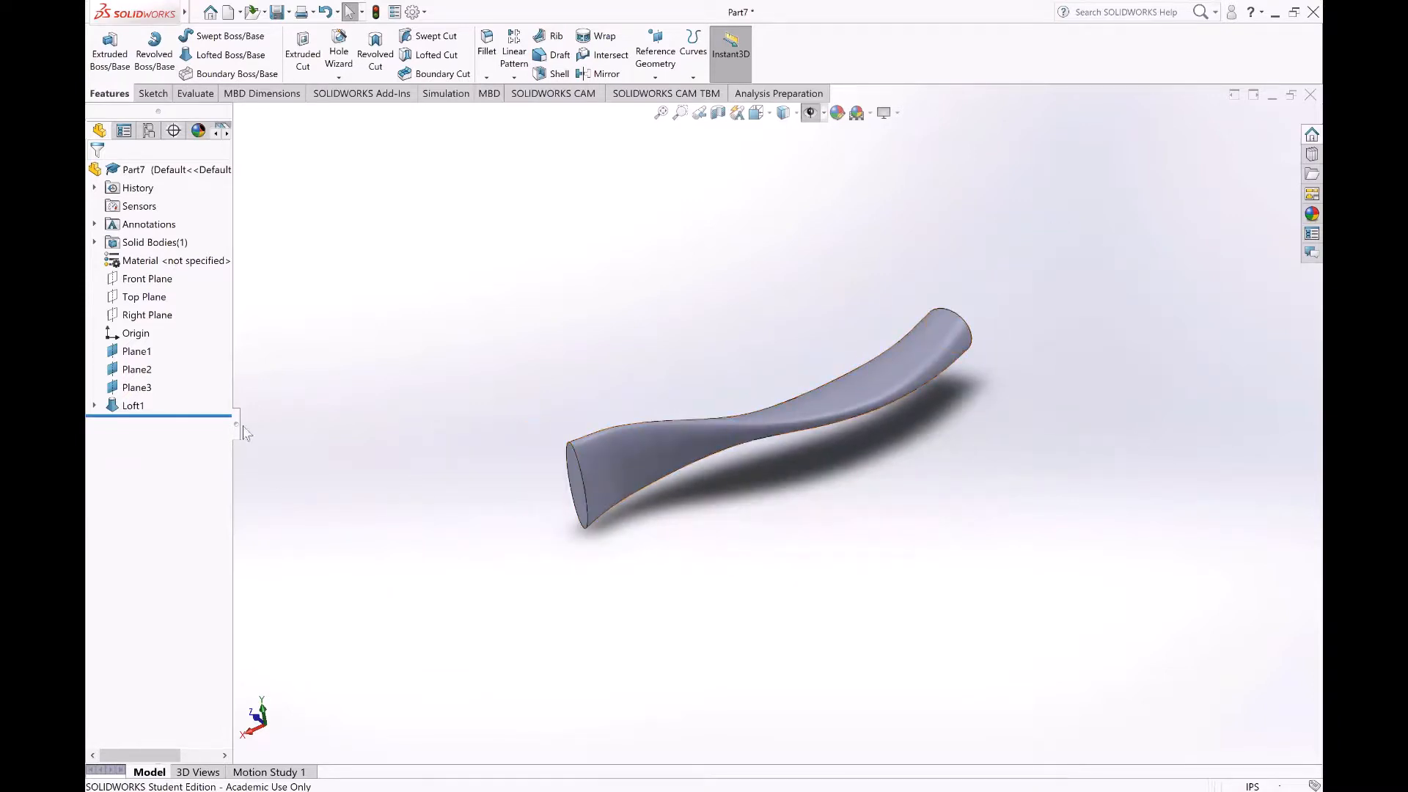
Step: Edit the loft so that both its start and end constraints are Normal To Profile
{"action": "left_click", "coordinate": [133, 405]}
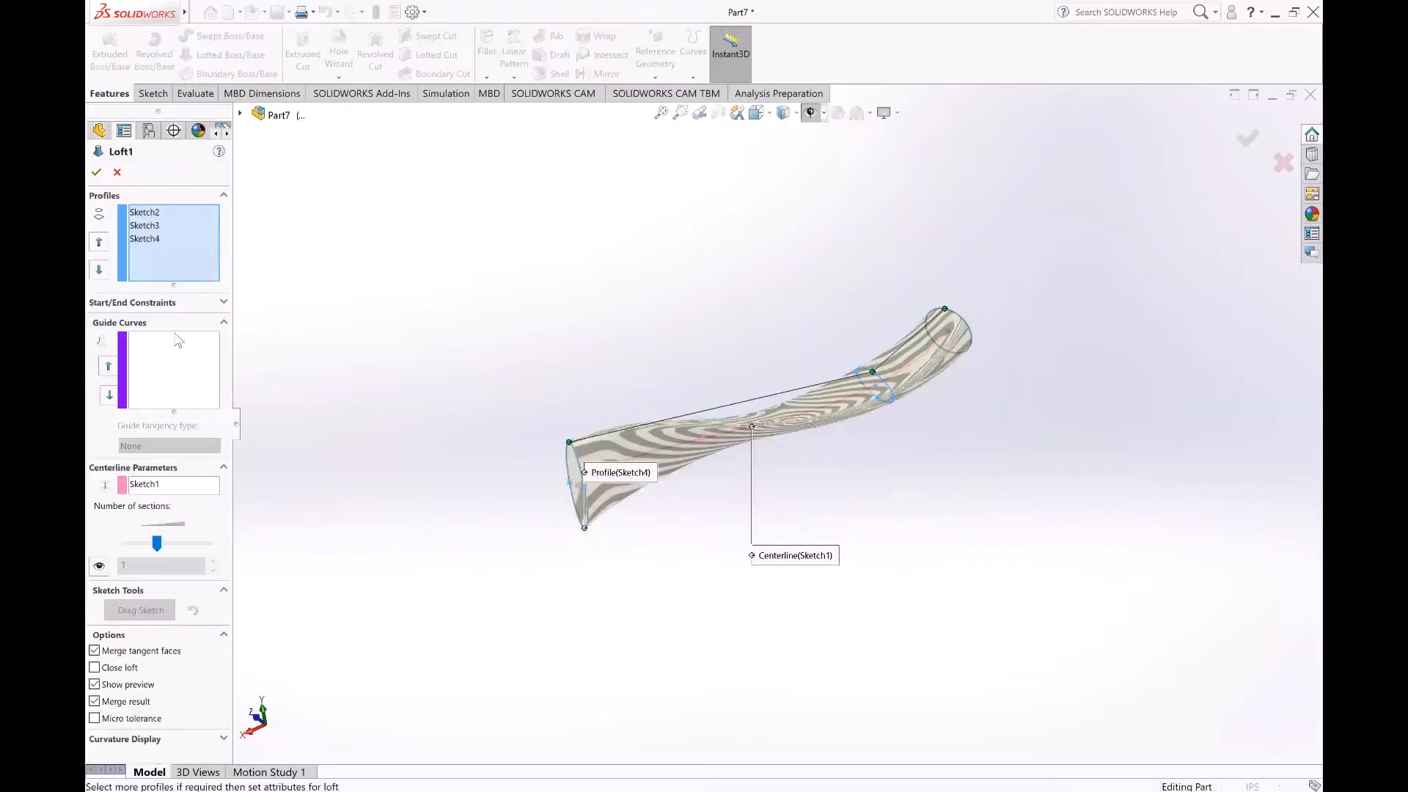
{"action": "left_click", "coordinate": [160, 303]}
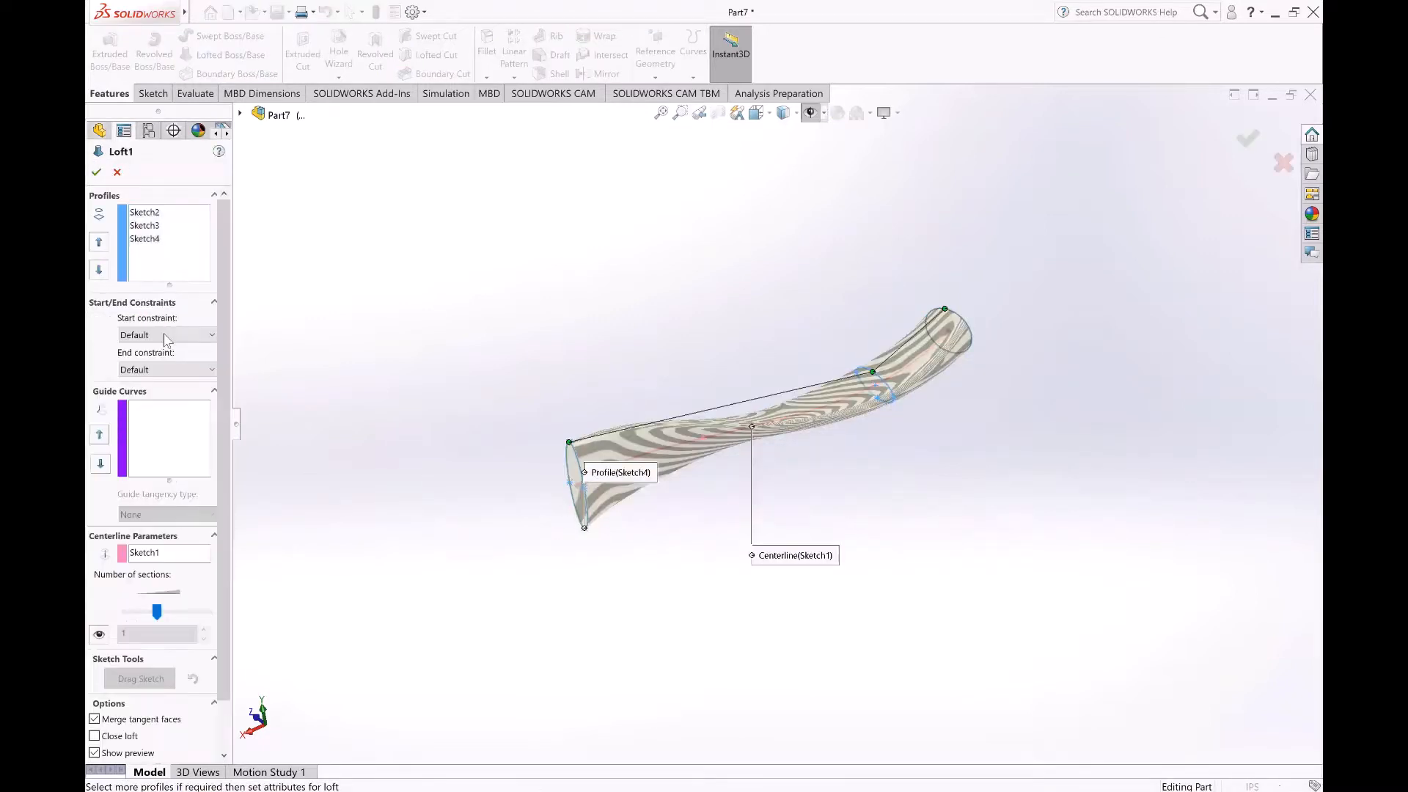
{"action": "left_click", "coordinate": [166, 336]}
{"action": "left_click", "coordinate": [154, 386]}
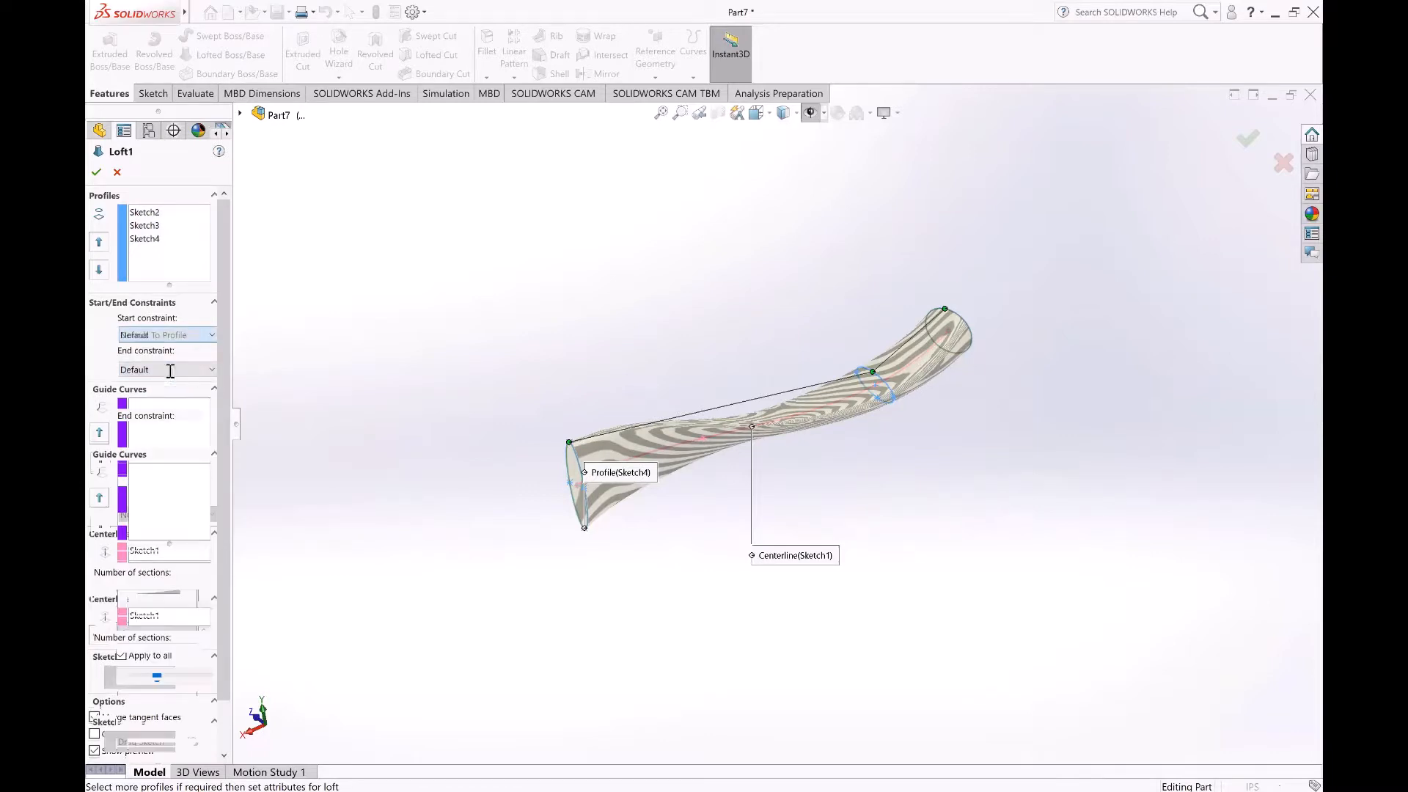
{"action": "left_click", "coordinate": [183, 433]}
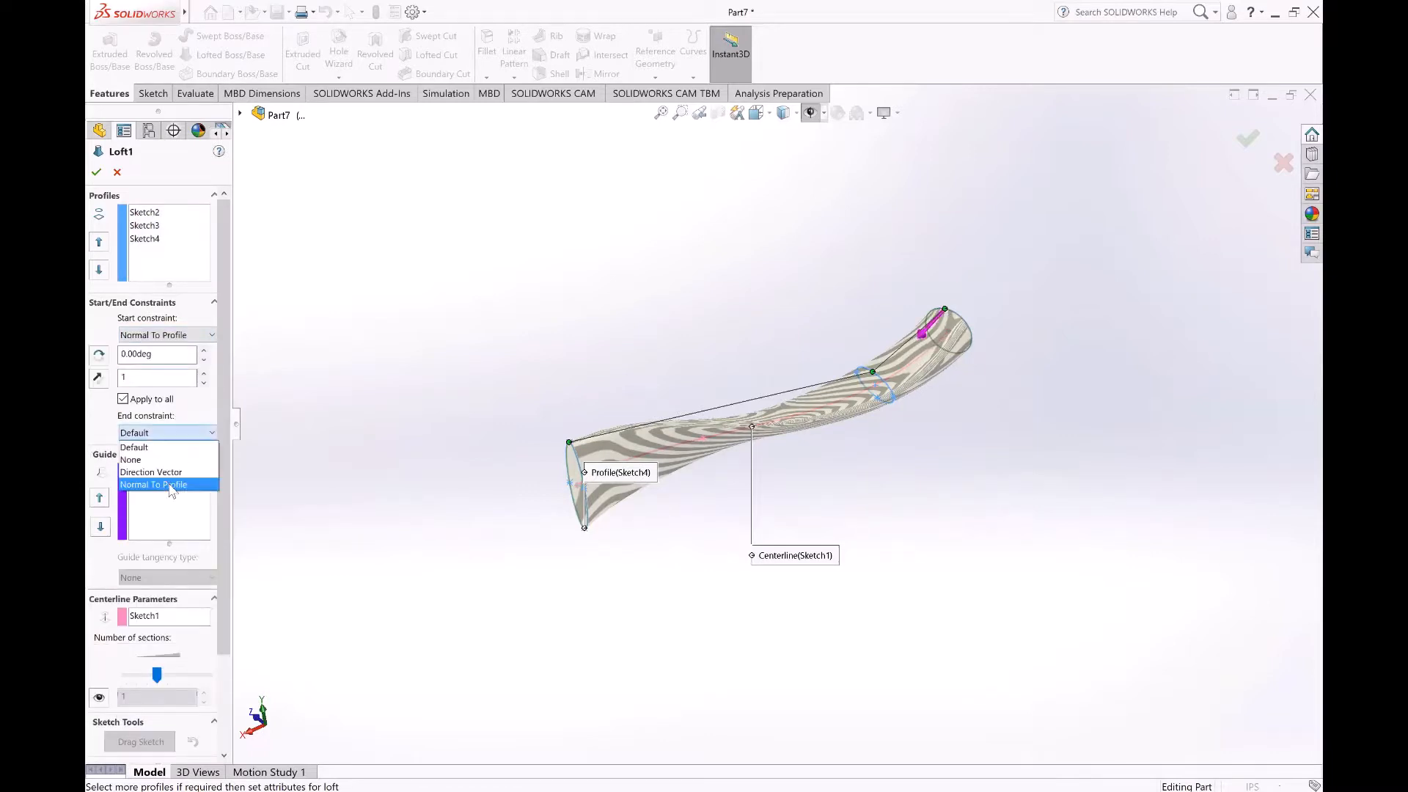
{"action": "left_click", "coordinate": [154, 482]}
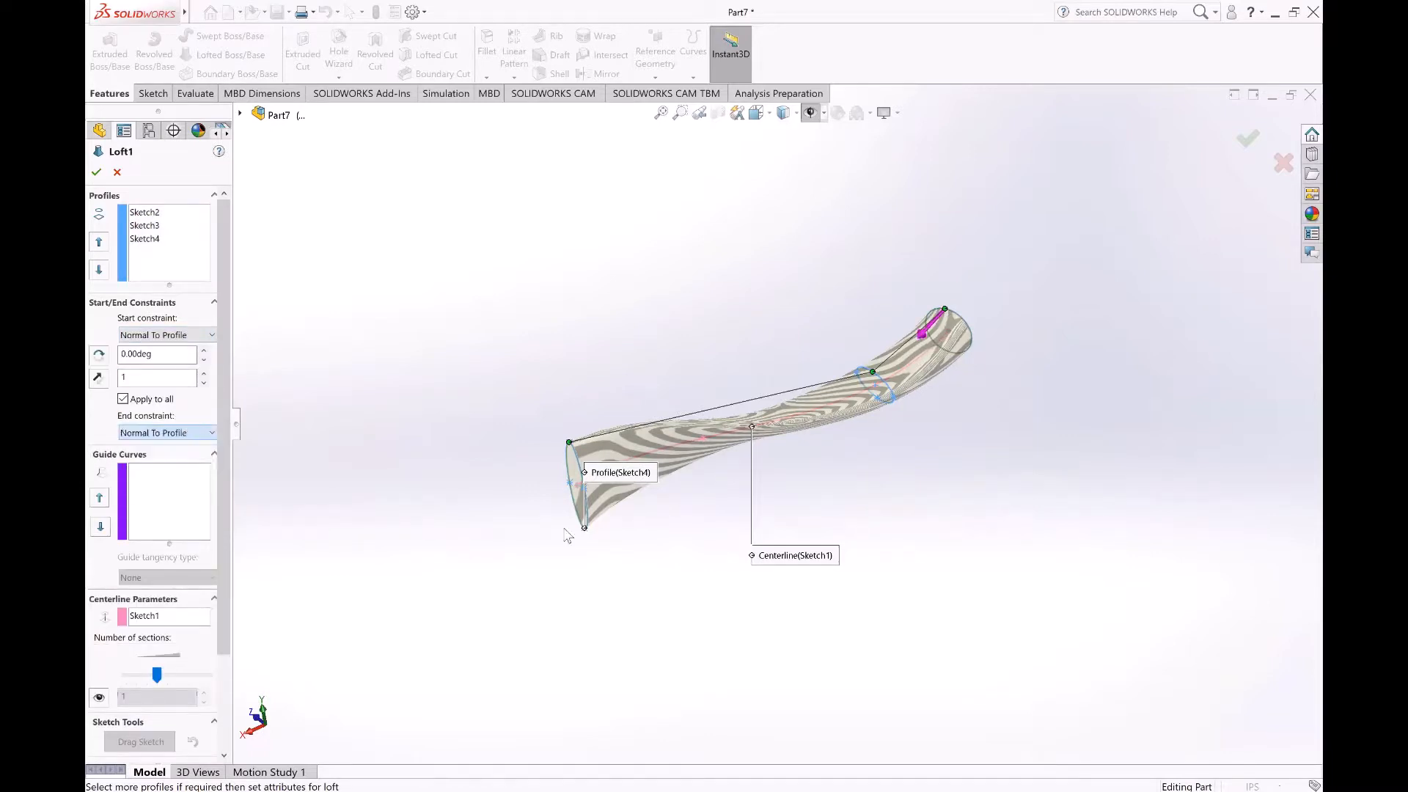
{"action": "left_click", "coordinate": [1246, 140]}
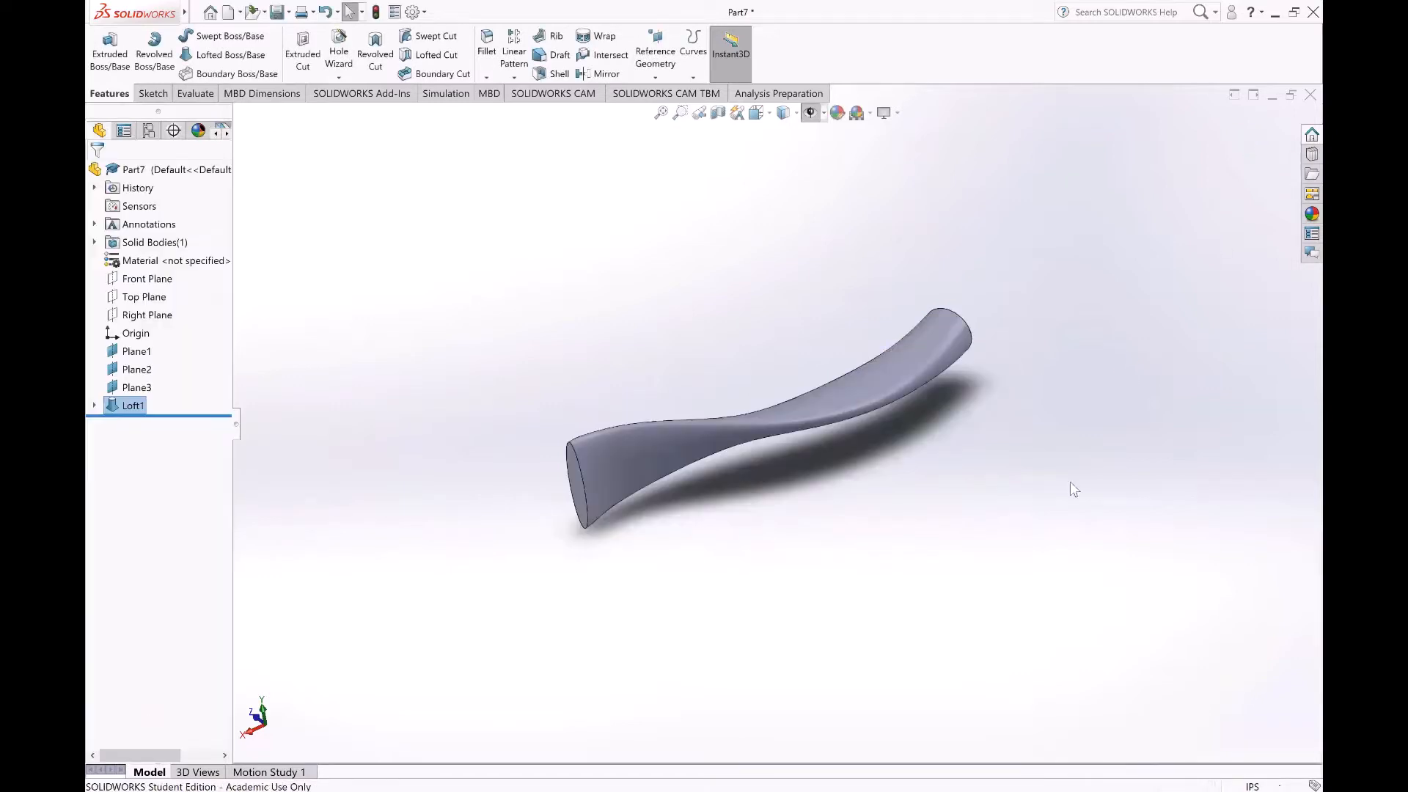
Step: Mirror the lofted body about its flat circular end face with solids merged
{"action": "middle_click_drag", "start_coordinate": [1070, 481], "coordinate": [905, 507]}
{"action": "left_click", "coordinate": [920, 475]}
{"action": "mouse_move", "coordinate": [946, 461]}
{"action": "middle_mouse_down"}
{"action": "mouse_move", "coordinate": [936, 482]}
{"action": "mouse_move", "coordinate": [961, 458]}
{"action": "middle_mouse_up"}
{"action": "scroll", "coordinate": [939, 435], "scroll_direction": "down", "scroll_amount": 4}
{"action": "scroll", "coordinate": [905, 418], "scroll_direction": "up", "scroll_amount": 3}
{"action": "scroll", "coordinate": [905, 417], "scroll_direction": "down", "scroll_amount": 3}
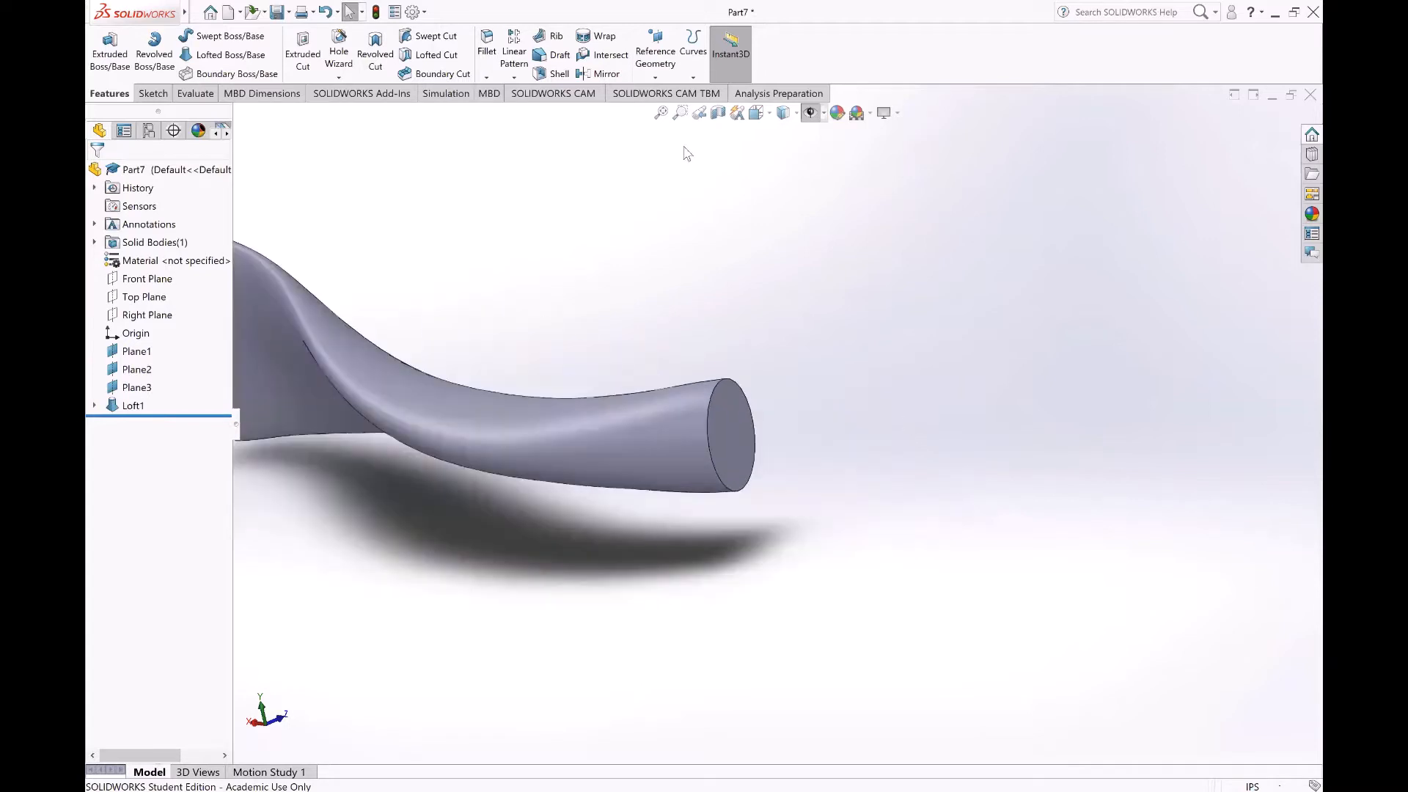
{"action": "left_click", "coordinate": [605, 75]}
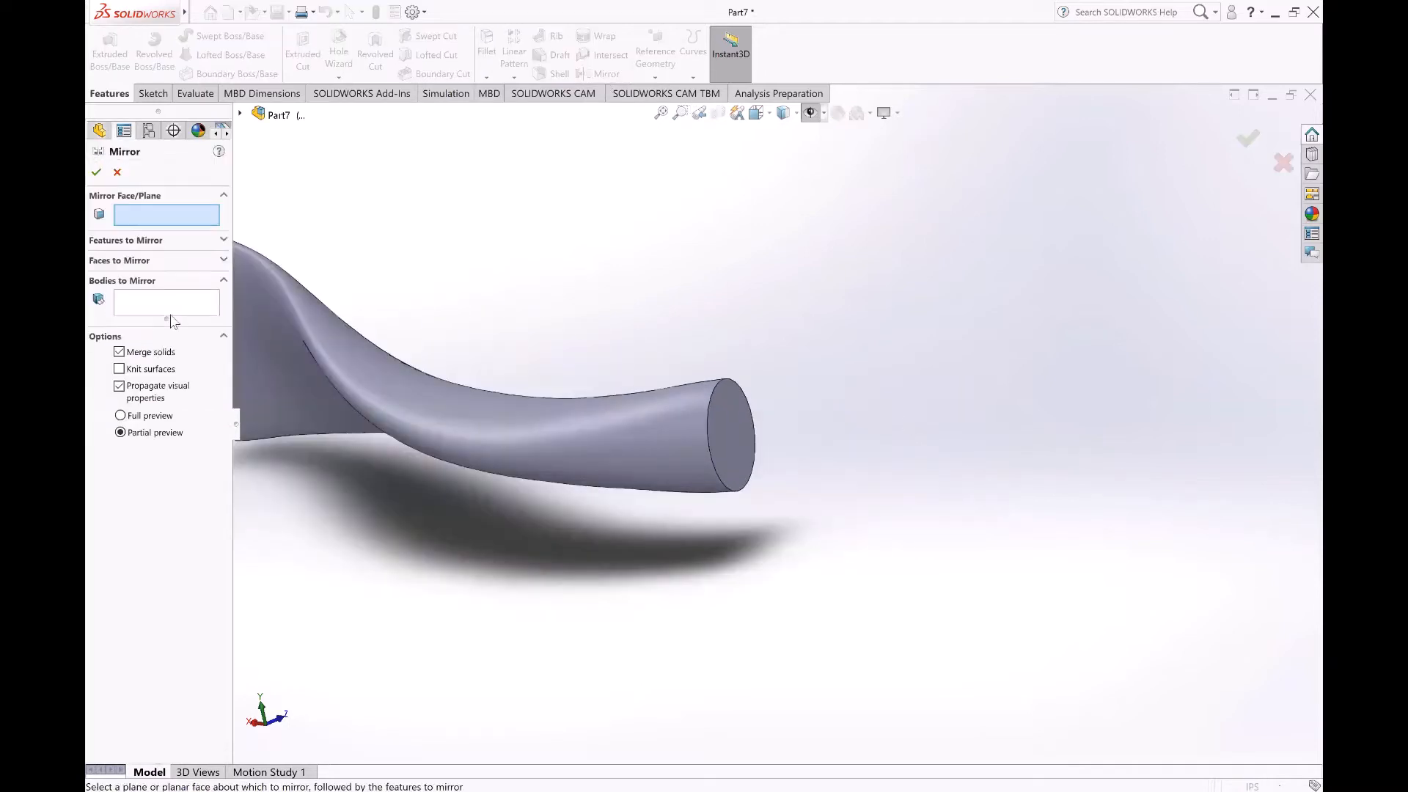
{"action": "left_click", "coordinate": [167, 304]}
{"action": "left_click", "coordinate": [346, 371]}
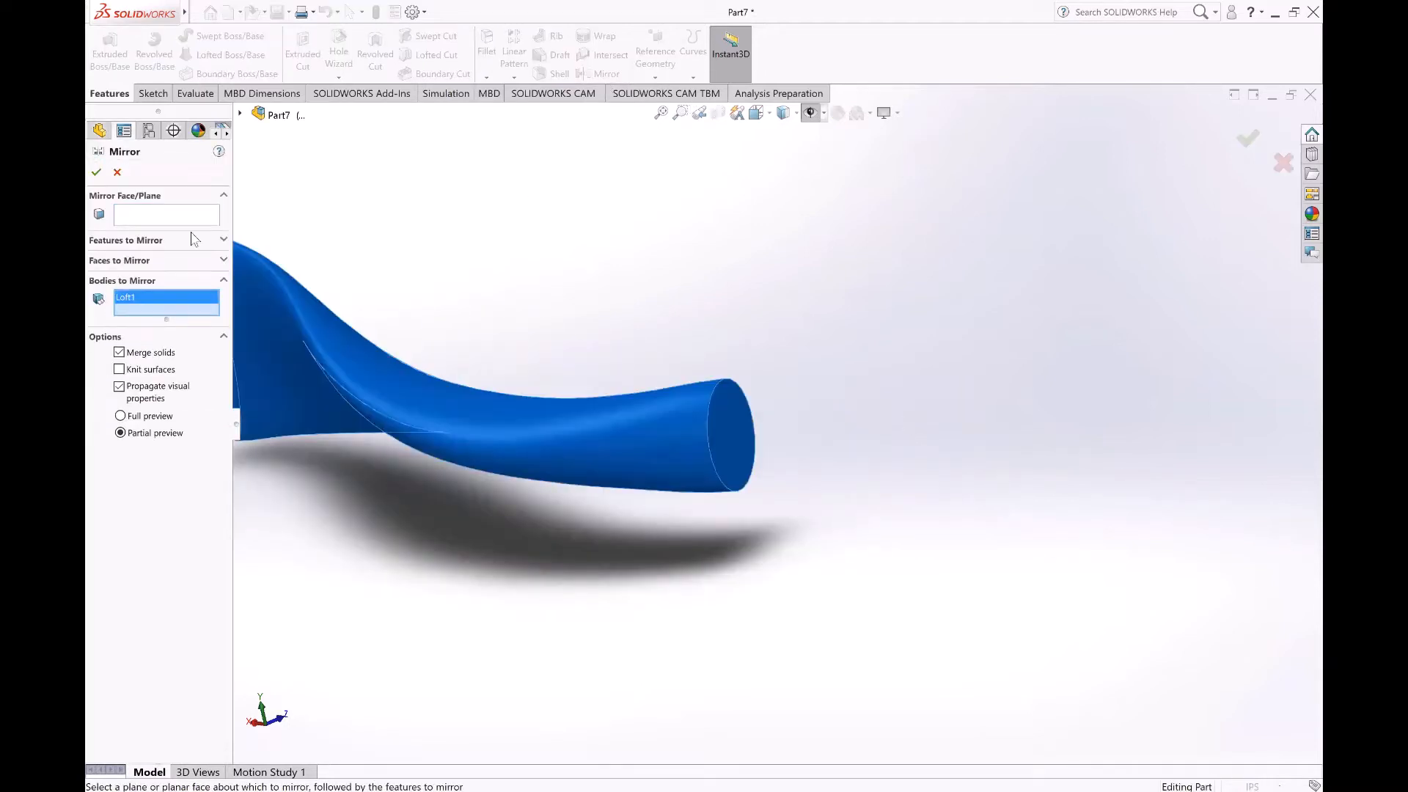
{"action": "left_click", "coordinate": [729, 437]}
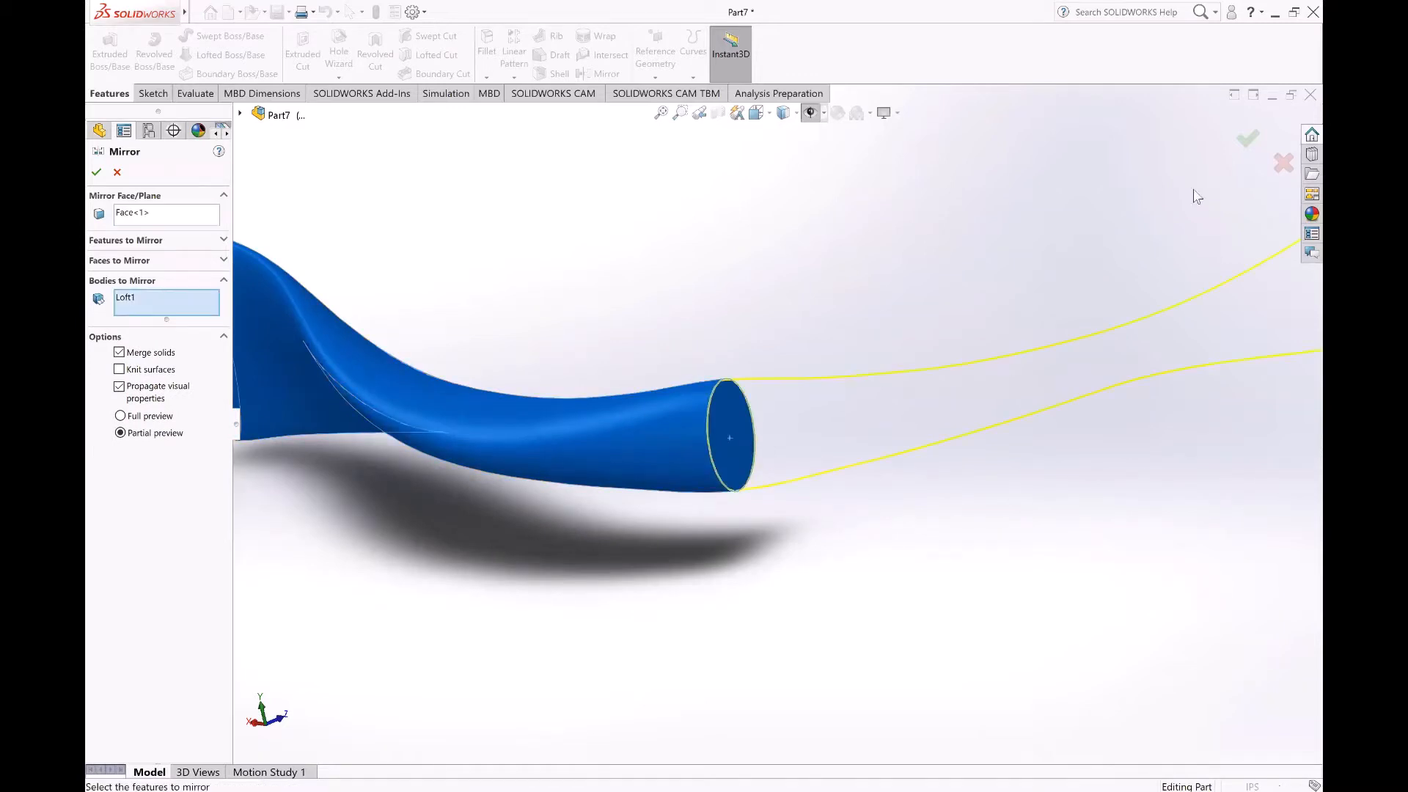
{"action": "right_click", "coordinate": [811, 552]}
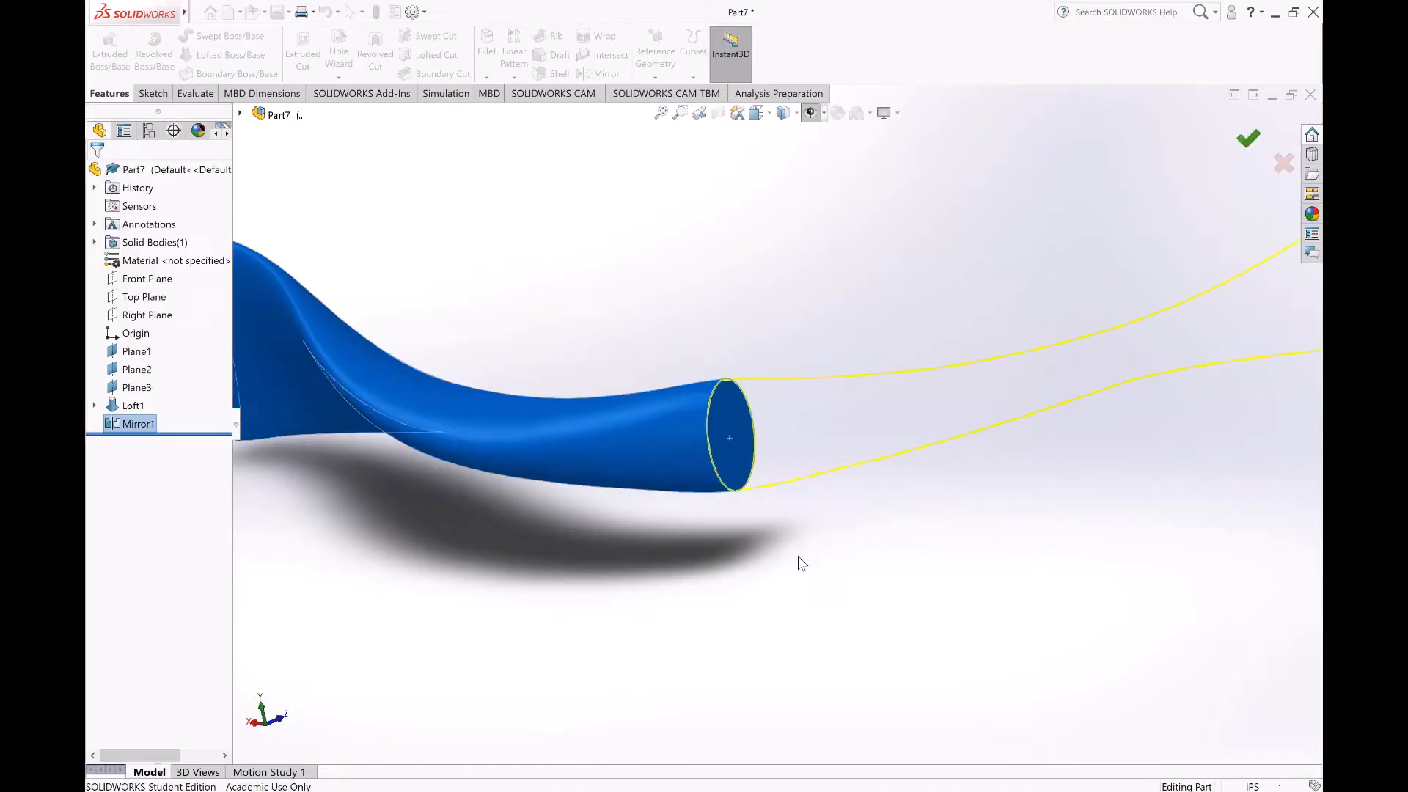
Step: Switch the display style to shaded without edges and view the seam between the two mirrored halves
{"action": "middle_click_drag", "start_coordinate": [800, 423], "coordinate": [728, 475]}
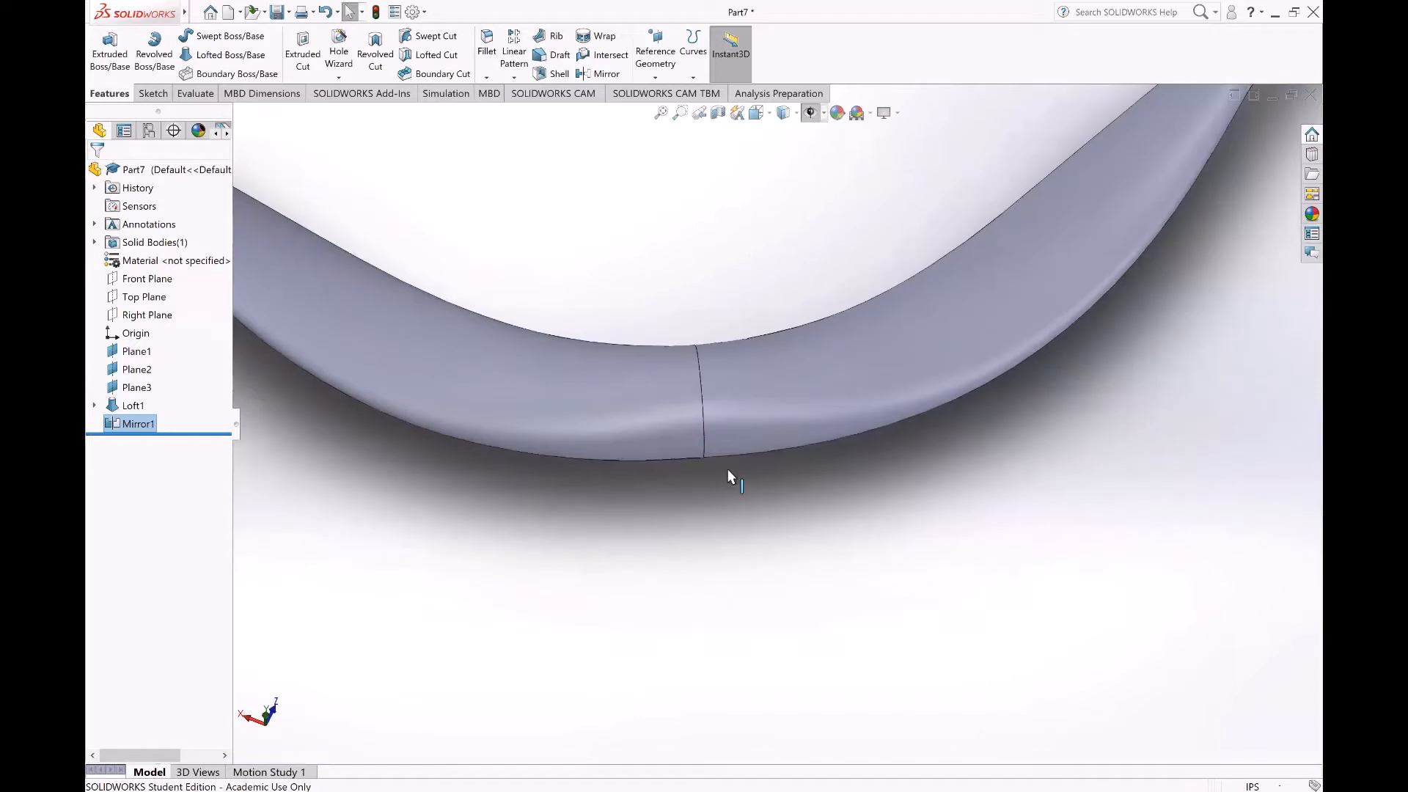
{"action": "left_click", "coordinate": [787, 542]}
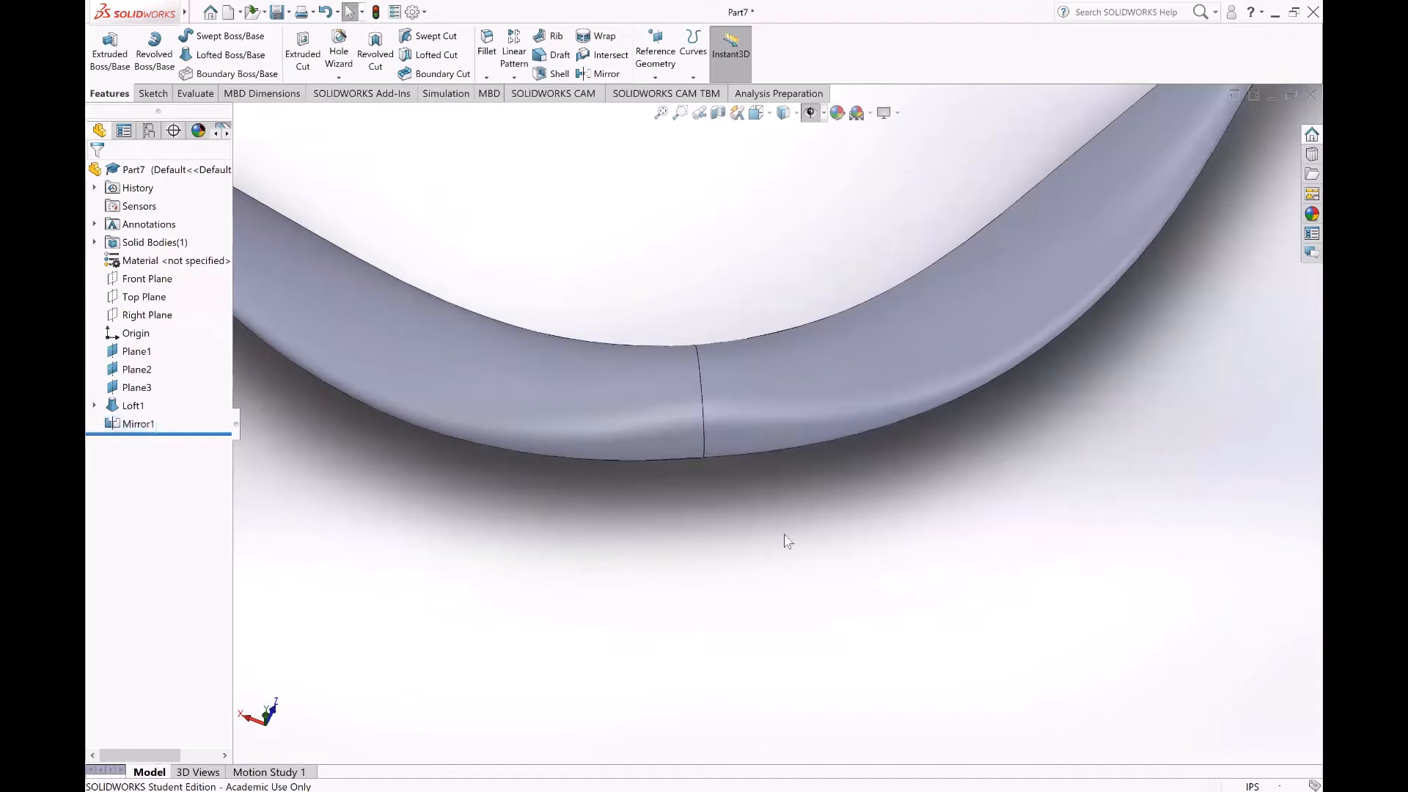
{"action": "left_click", "coordinate": [796, 114]}
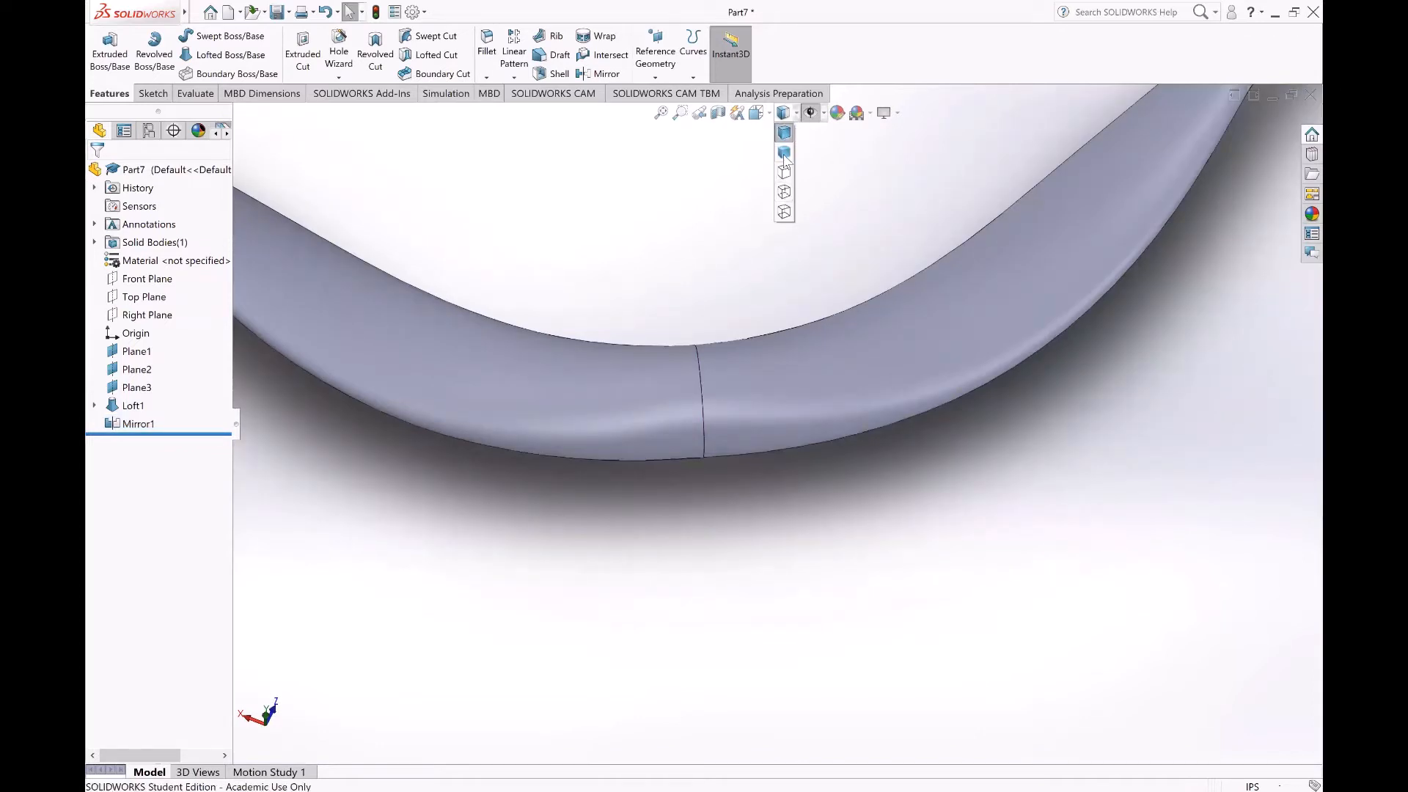
{"action": "left_click", "coordinate": [785, 152]}
{"action": "scroll", "coordinate": [764, 352], "scroll_direction": "up", "scroll_amount": 5}
{"action": "mouse_move", "coordinate": [817, 493]}
{"action": "middle_mouse_down"}
{"action": "mouse_move", "coordinate": [731, 324]}
{"action": "mouse_move", "coordinate": [733, 399]}
{"action": "mouse_move", "coordinate": [811, 289]}
{"action": "mouse_move", "coordinate": [784, 412]}
{"action": "mouse_move", "coordinate": [799, 380]}
{"action": "mouse_move", "coordinate": [839, 384]}
{"action": "mouse_move", "coordinate": [805, 346]}
{"action": "mouse_move", "coordinate": [845, 357]}
{"action": "mouse_move", "coordinate": [840, 306]}
{"action": "mouse_move", "coordinate": [841, 357]}
{"action": "middle_mouse_up"}
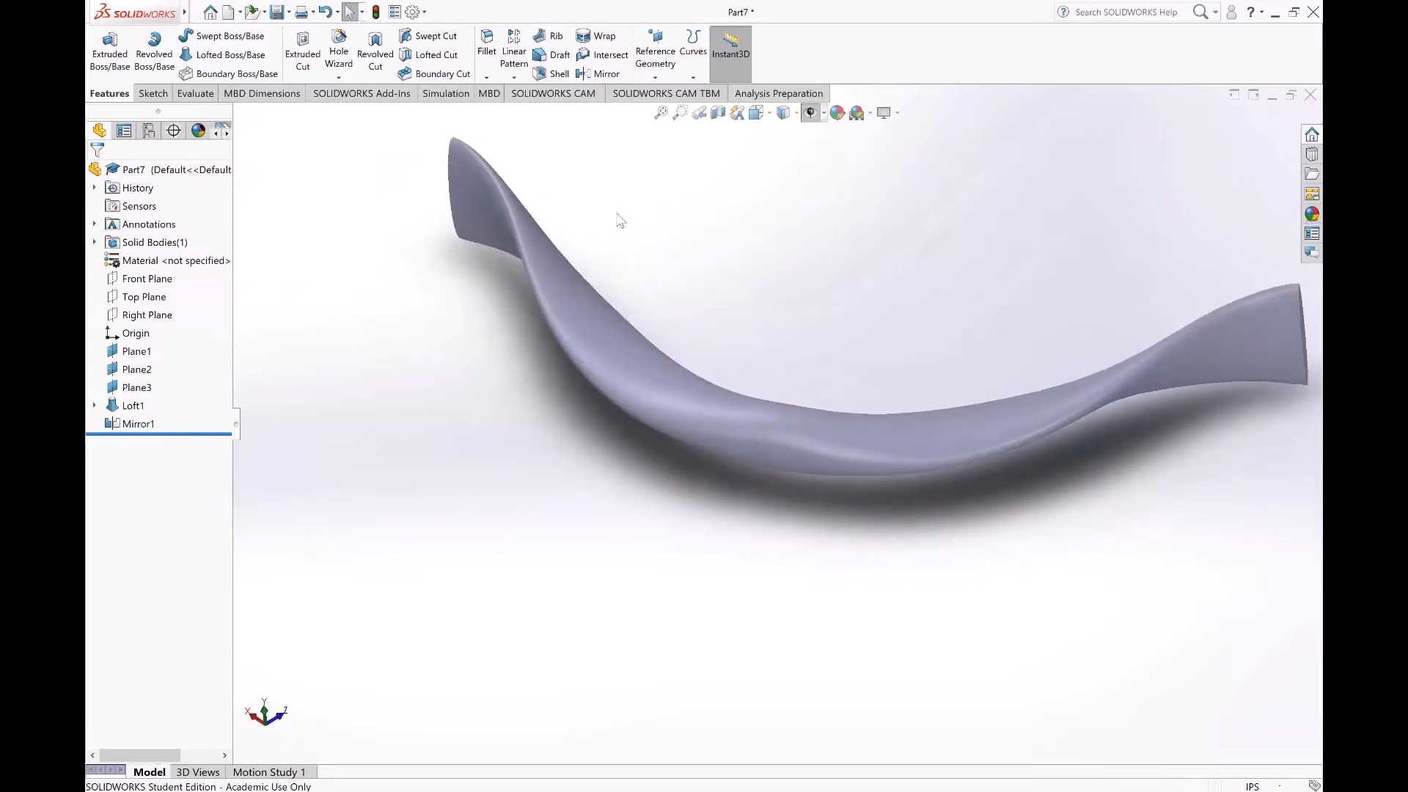
Step: Examine the surface continuity across the mirror seam with horizontal zebra stripes, and turn the stripes off after the check
{"action": "left_click", "coordinate": [440, 96]}
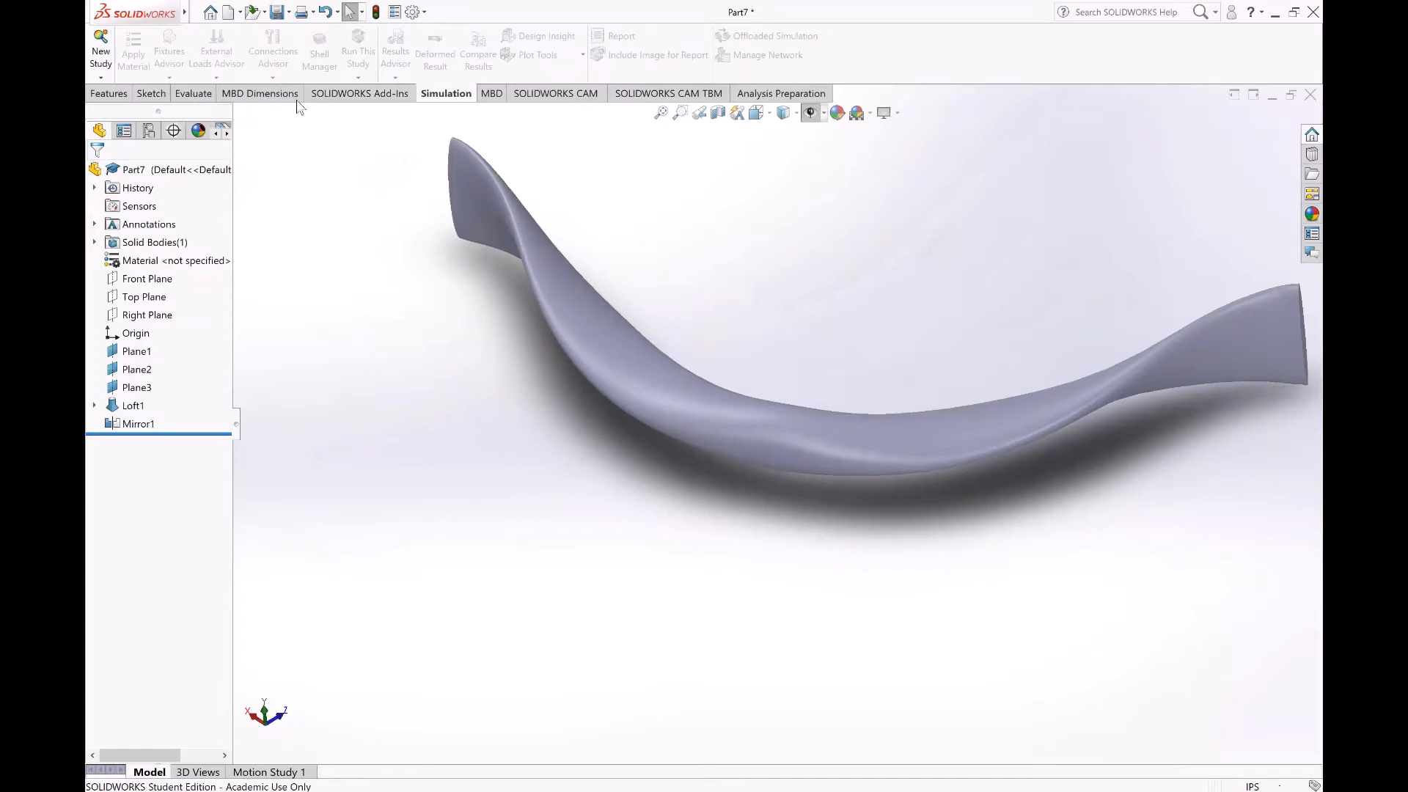
{"action": "left_click", "coordinate": [192, 96]}
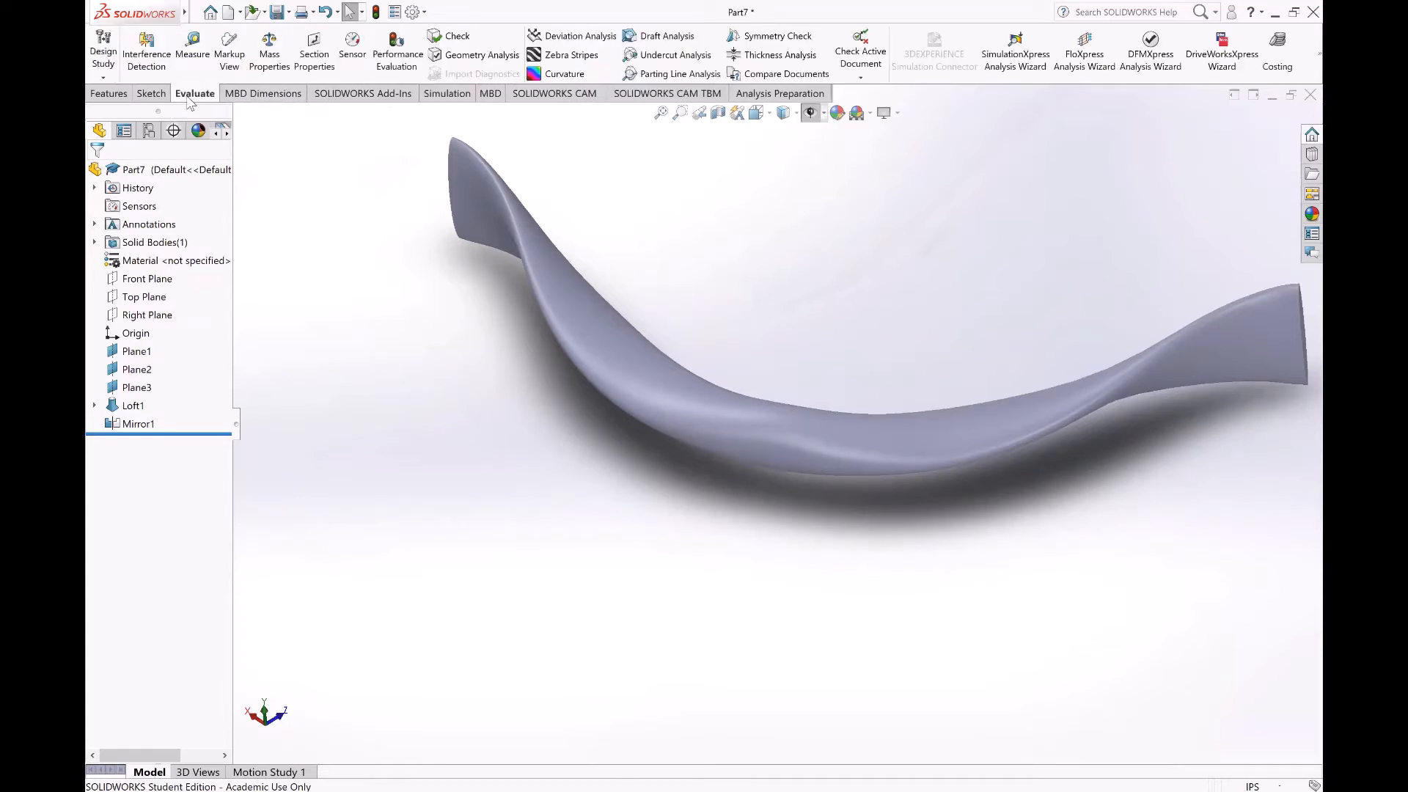
{"action": "left_click", "coordinate": [571, 55]}
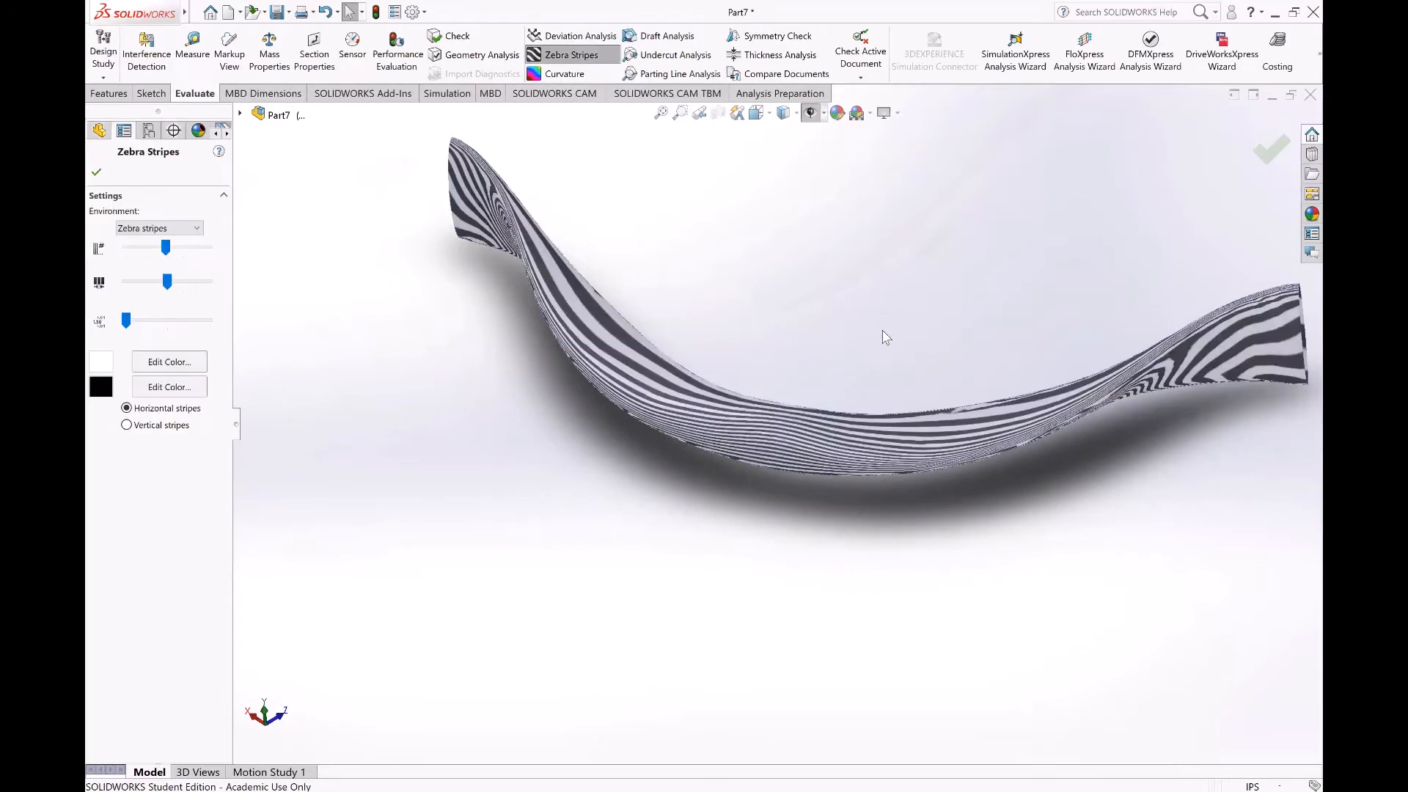
{"action": "key", "text": "Return"}
{"action": "middle_click_drag", "start_coordinate": [886, 337], "coordinate": [860, 372]}
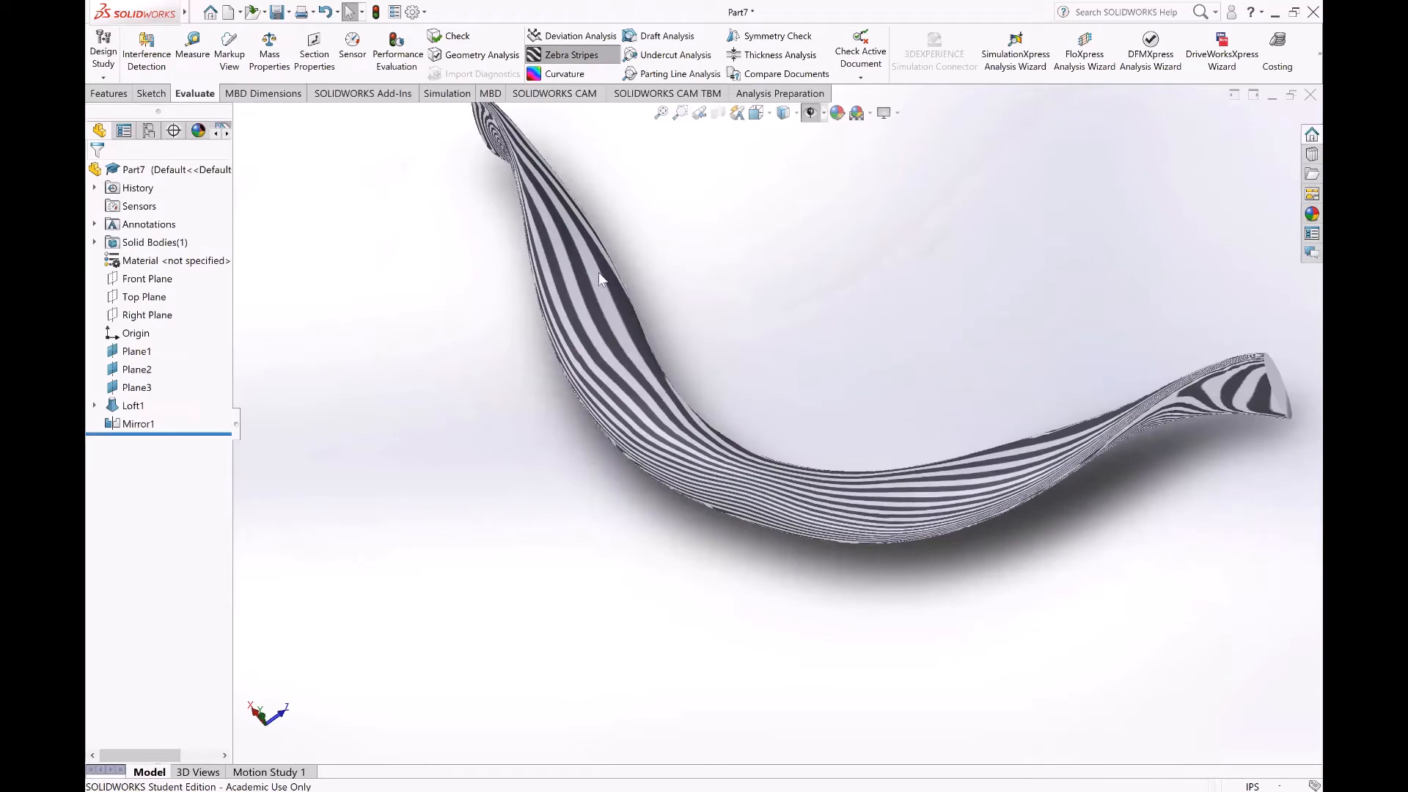
{"action": "middle_click_drag", "start_coordinate": [912, 568], "coordinate": [917, 530]}
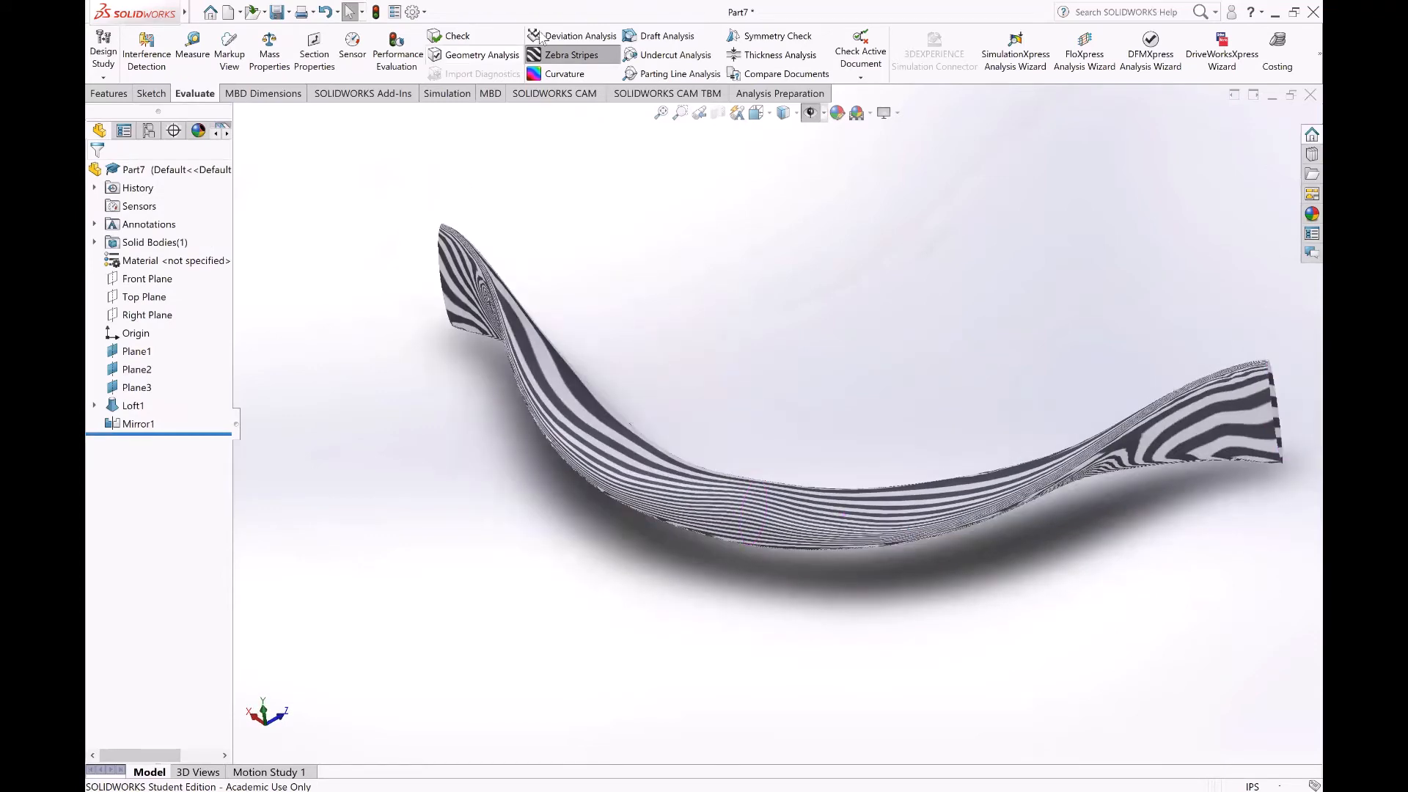
{"action": "left_click", "coordinate": [554, 57]}
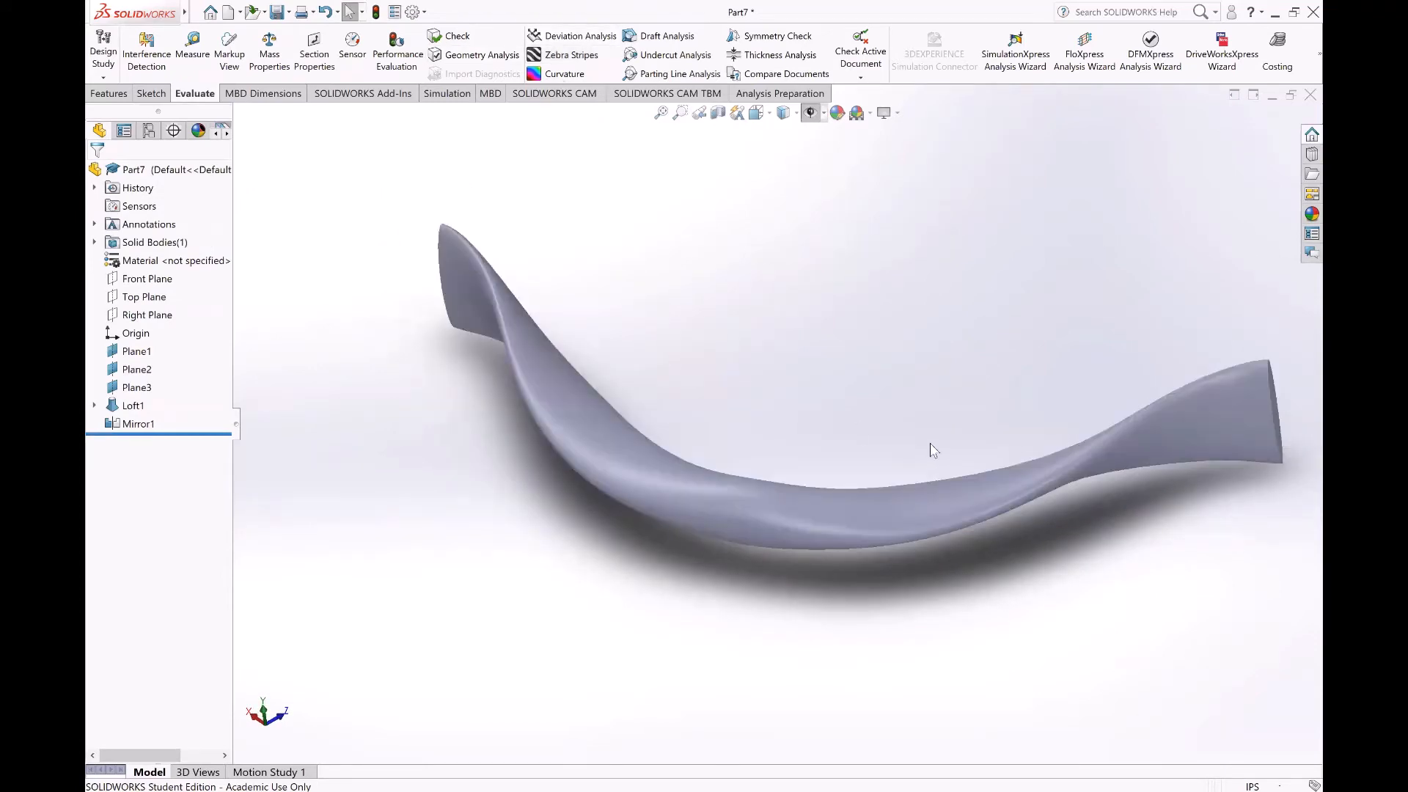
{"action": "middle_click_drag", "start_coordinate": [930, 449], "coordinate": [845, 401]}
{"action": "scroll", "coordinate": [819, 384], "scroll_direction": "down", "scroll_amount": 3}
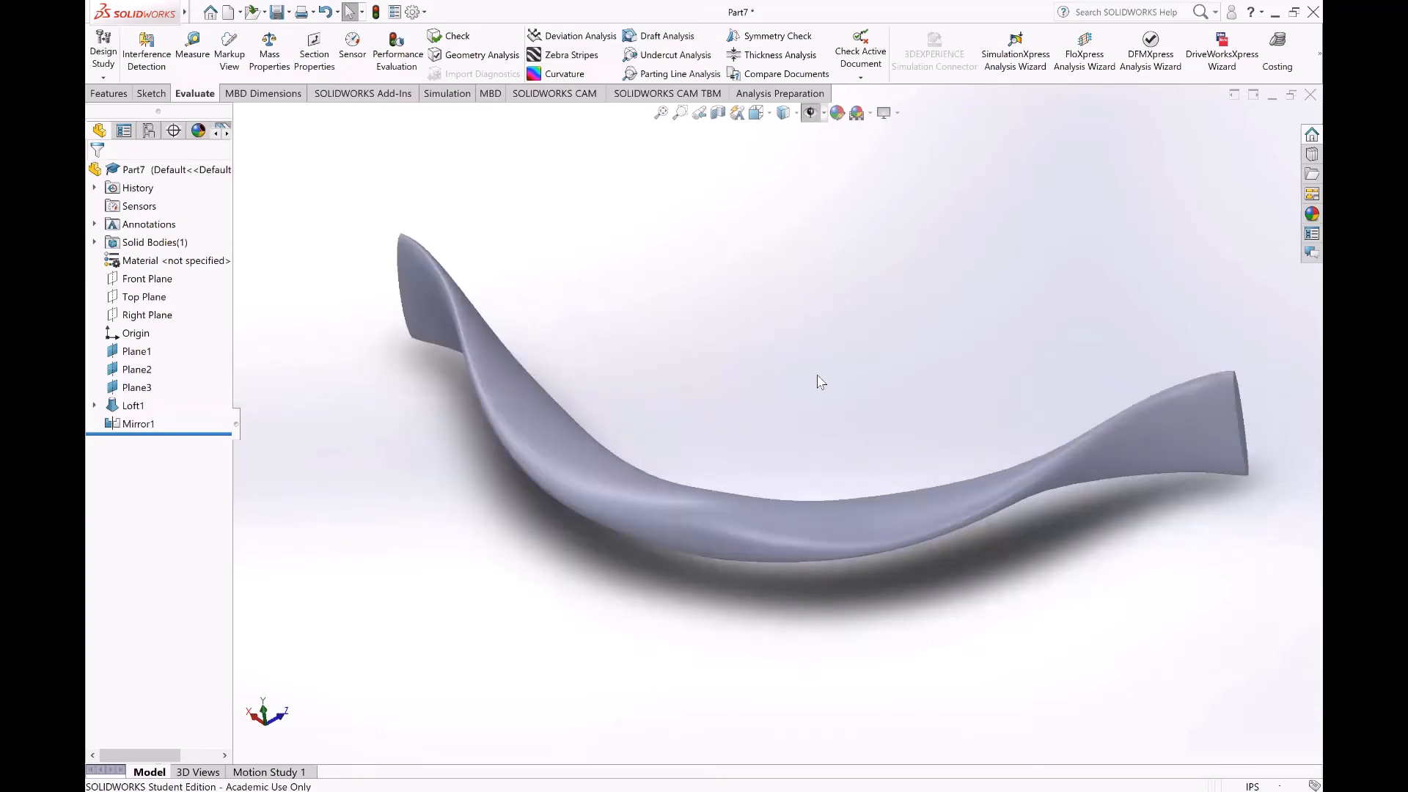